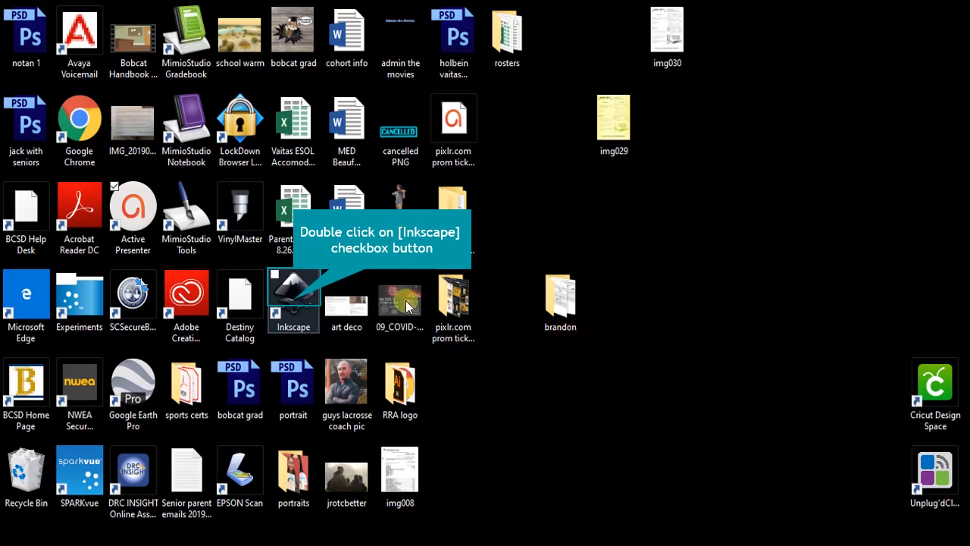
Launch Inkscape from the desktop, and search Windows for "software center" to open Software Center.
double_click(294, 299)
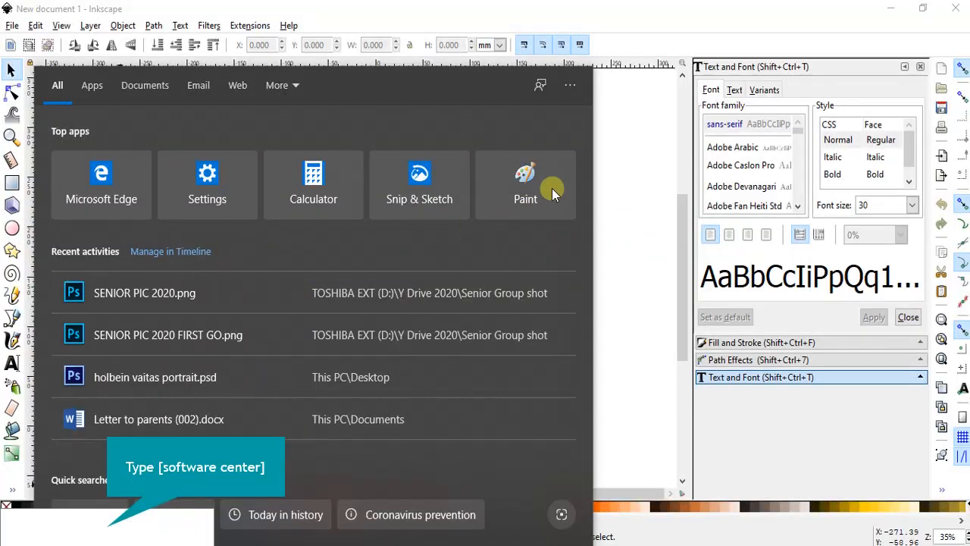
type("s")
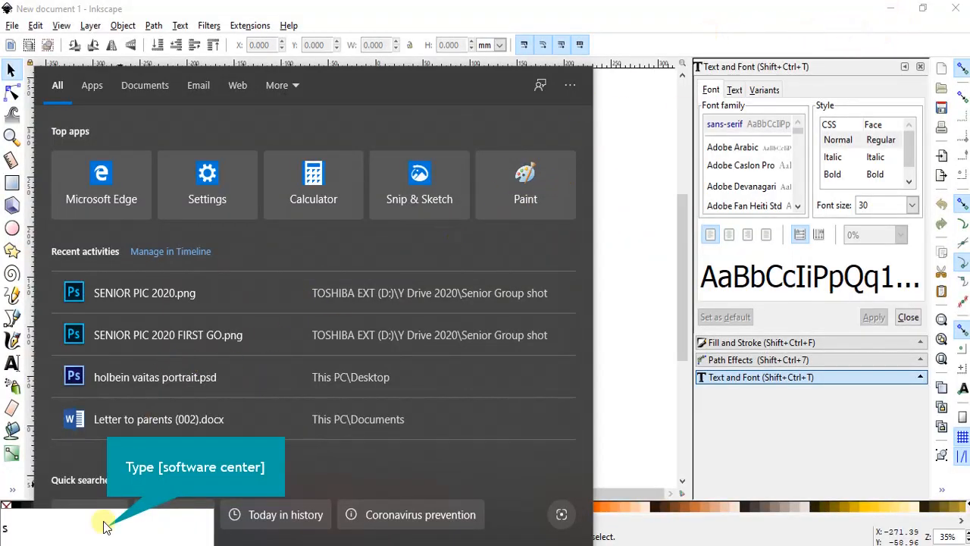
type("oftw")
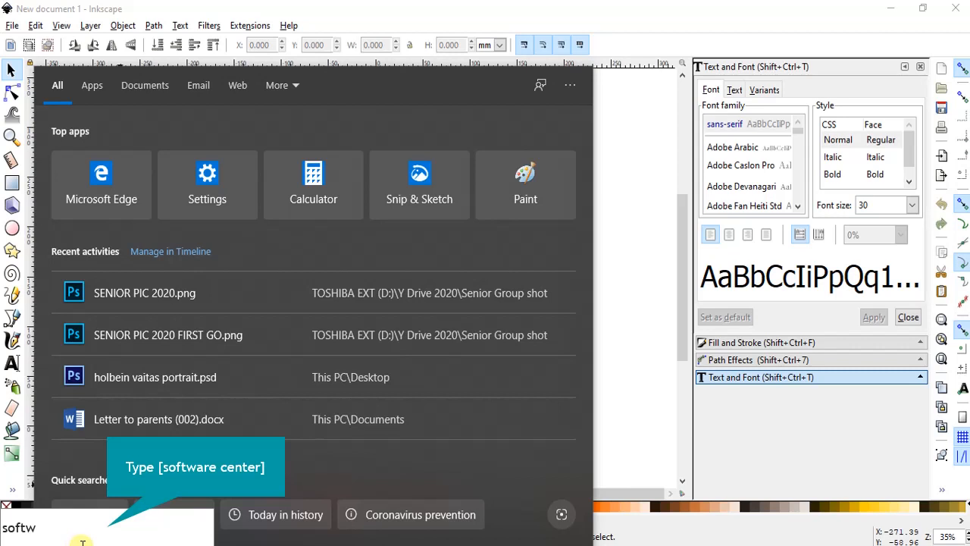
type("are center")
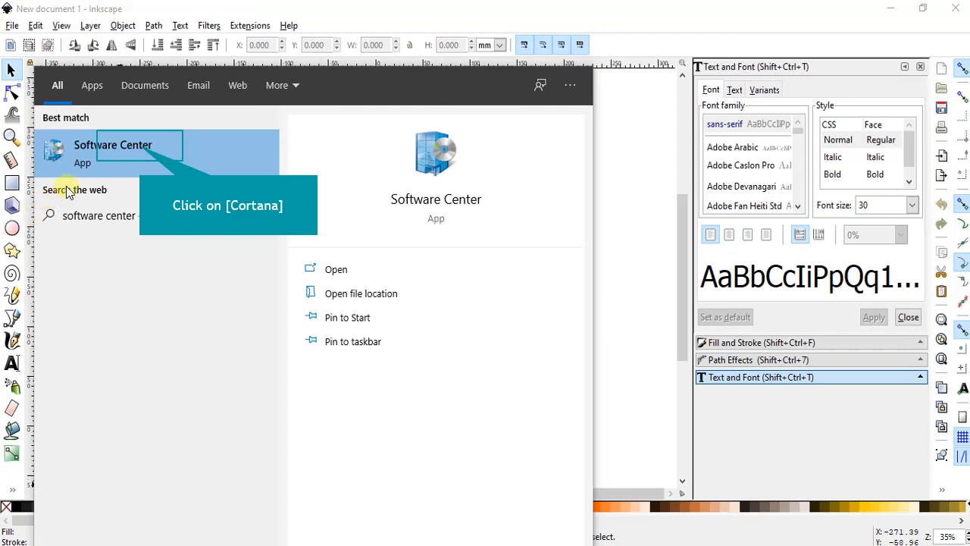
left_click(139, 145)
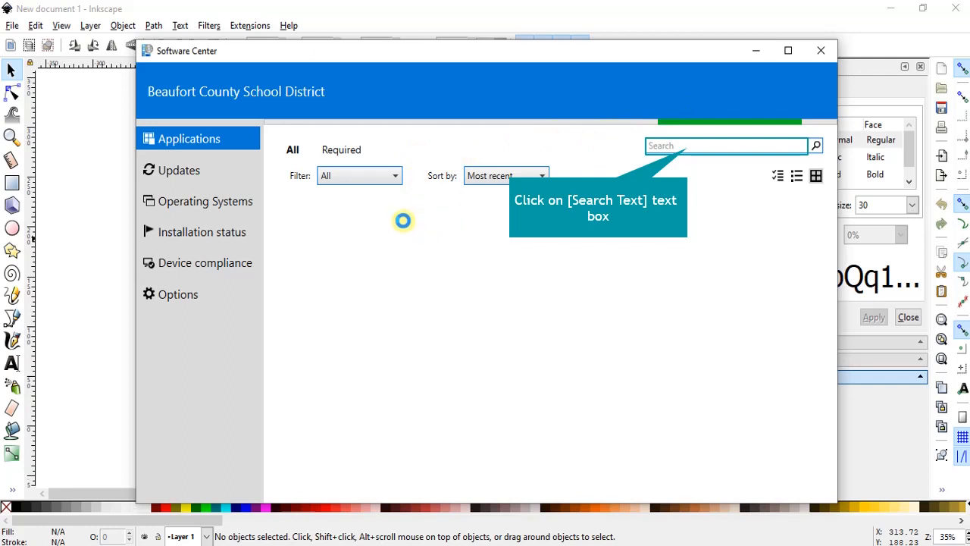
Browse the application catalogue in Software Center to see which programs are available for installation.
left_click(688, 146)
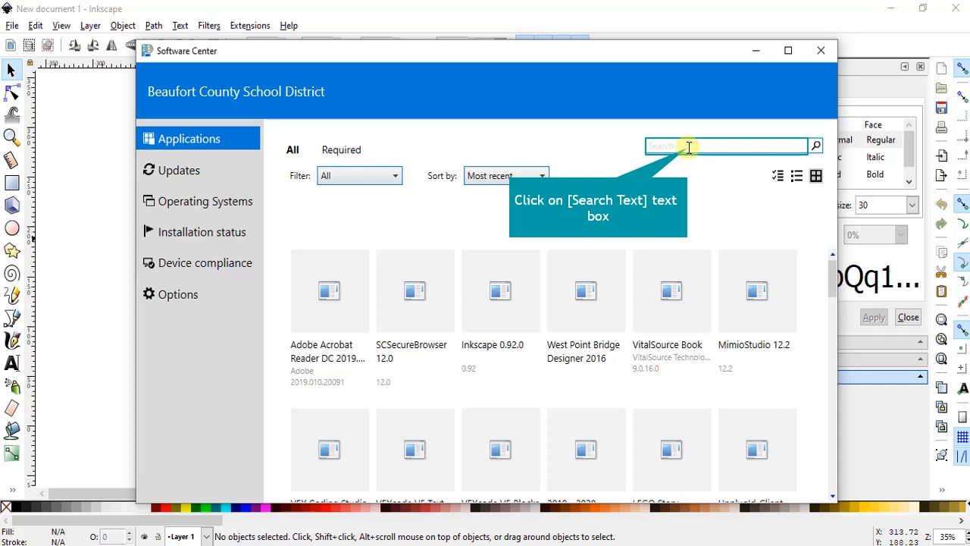
scroll(485, 344, "down", 5)
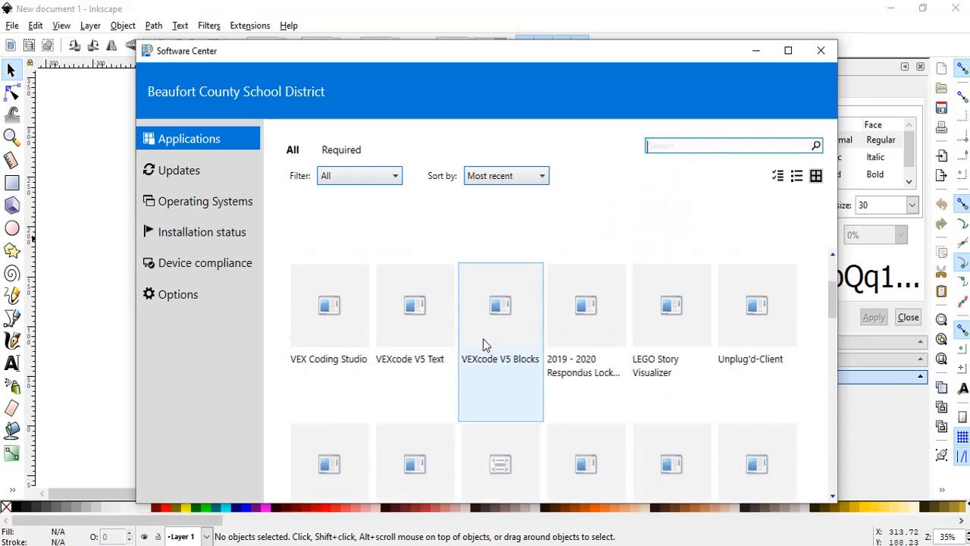
scroll(467, 346, "down", 4)
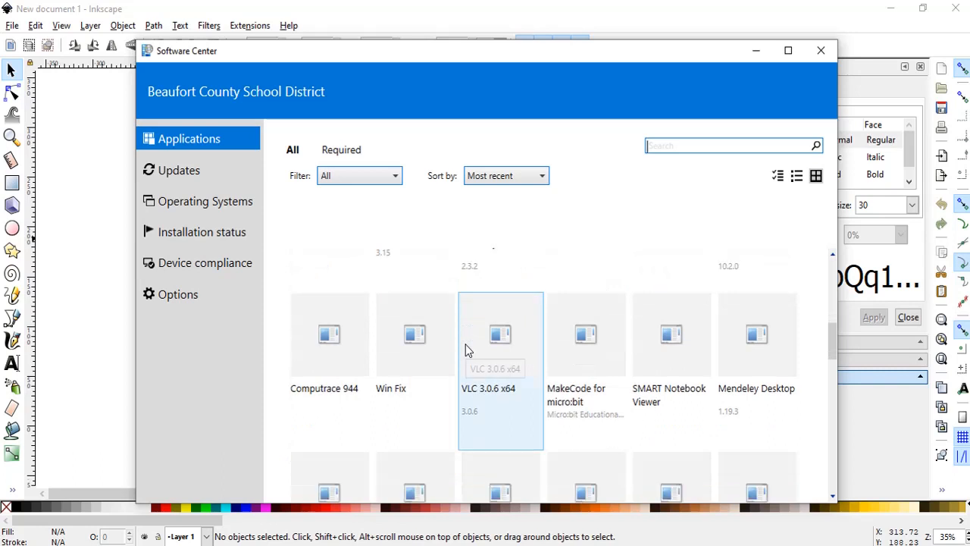
scroll(473, 337, "down", 3)
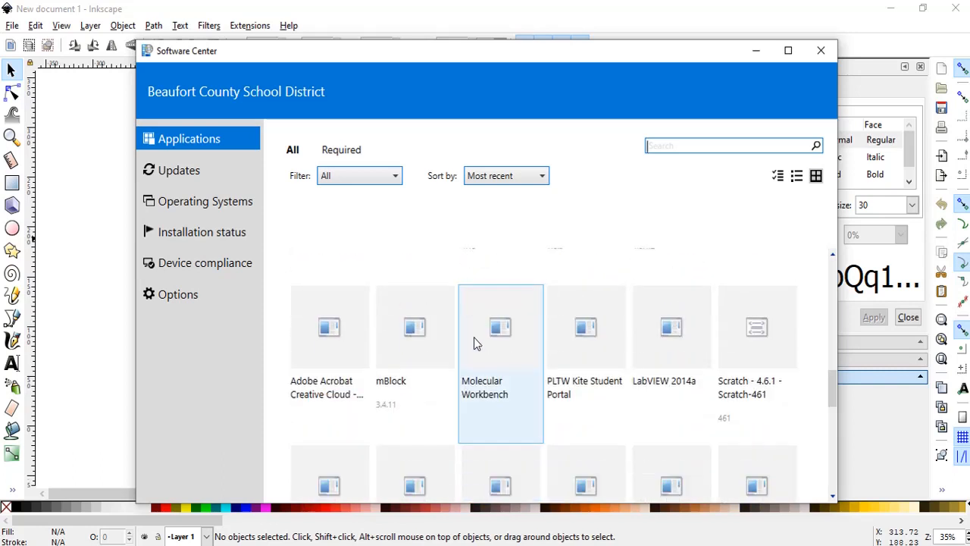
scroll(474, 337, "up", 2)
scroll(476, 341, "up", 4)
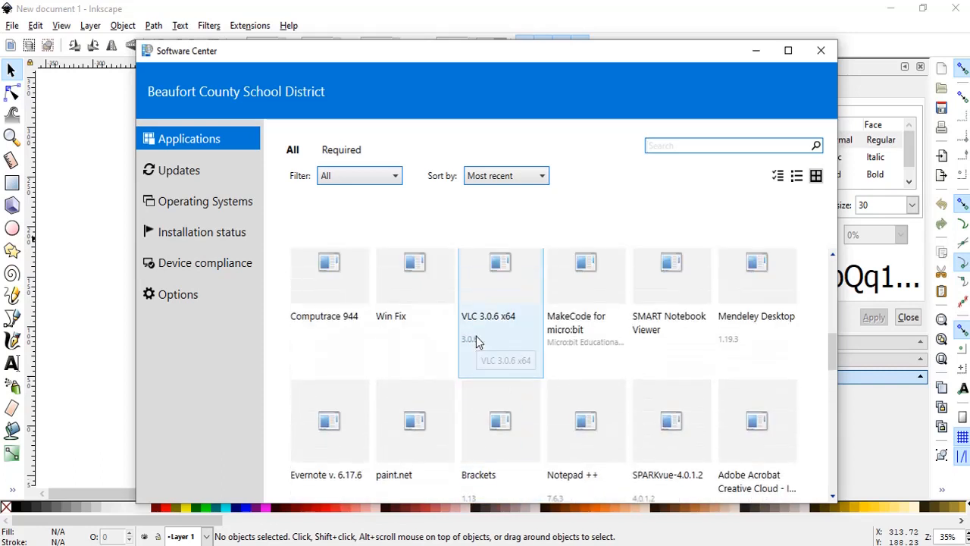
scroll(476, 335, "up", 1)
scroll(476, 334, "up", 3)
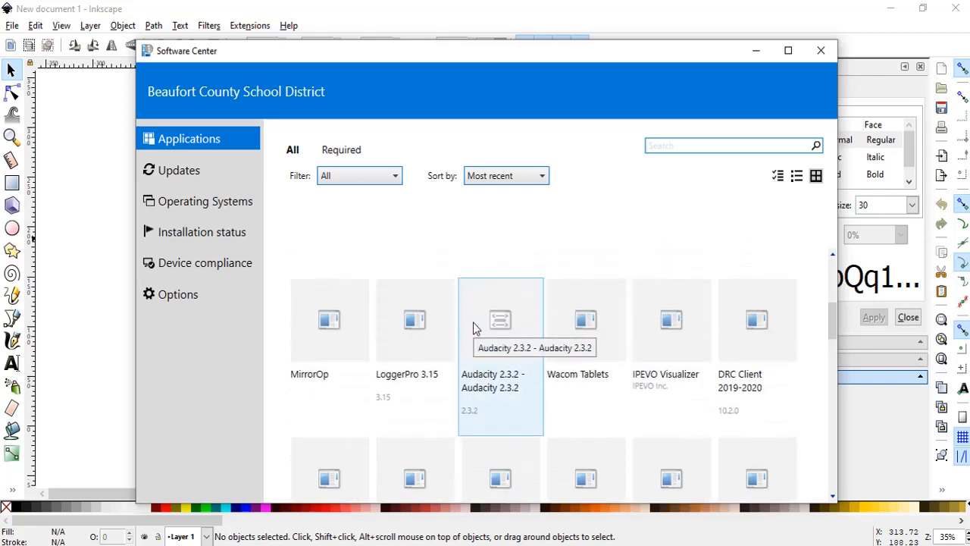
scroll(474, 326, "up", 3)
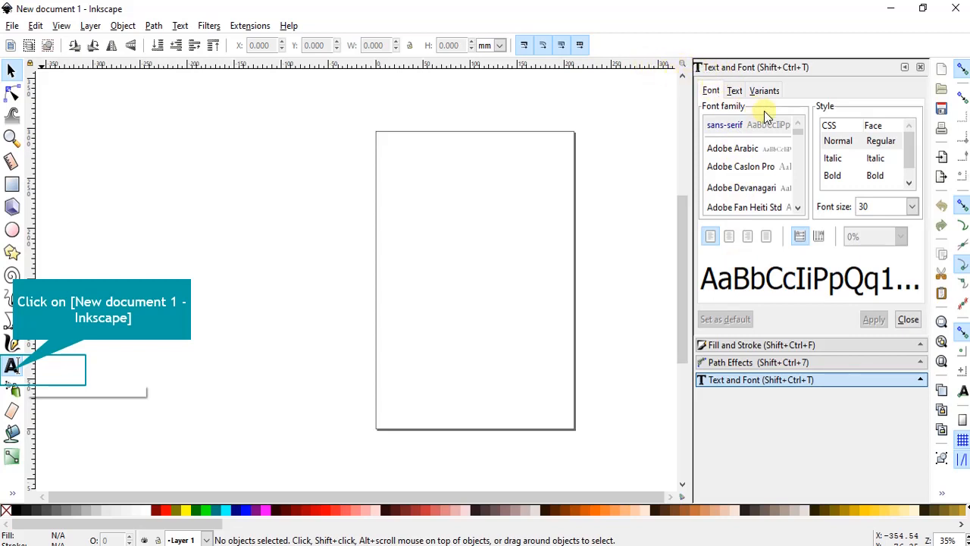
Back in Inkscape, draw a large text frame across the upper and middle page for the word "SPHERE".
left_click(12, 368)
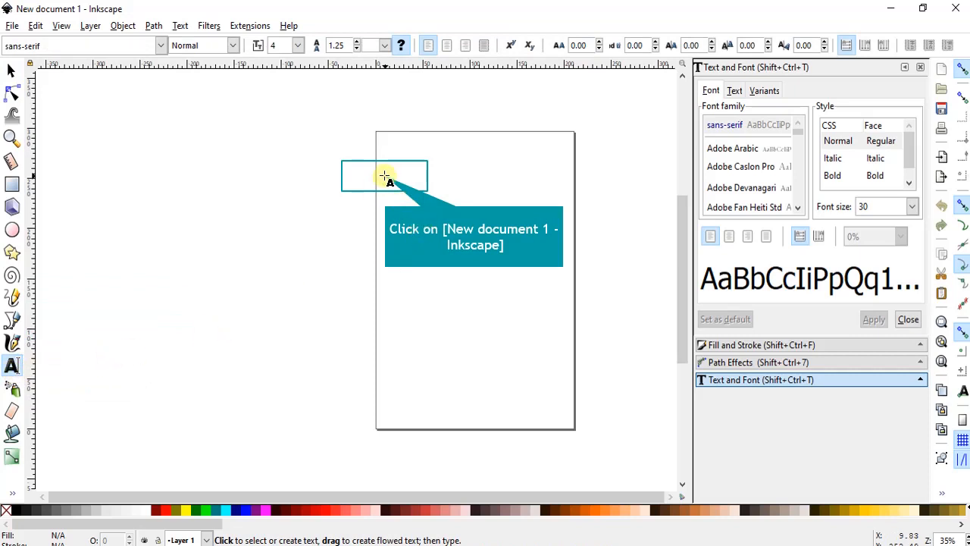
left_click_drag(384, 177, 569, 329)
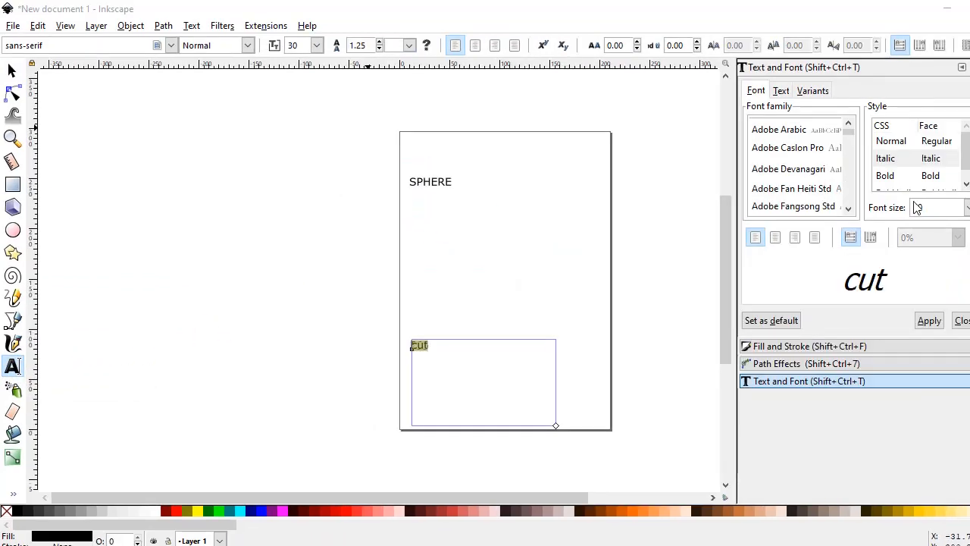
Try to enlarge the highlighted "cut" text by setting its font size to 50 and to 56.
left_click_drag(914, 203, 917, 203)
left_click_drag(917, 203, 920, 203)
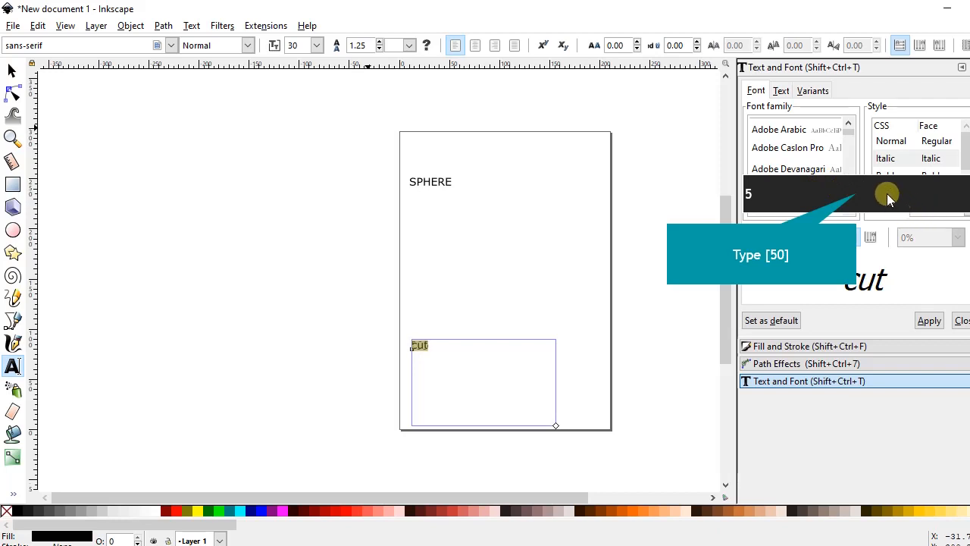
type("0")
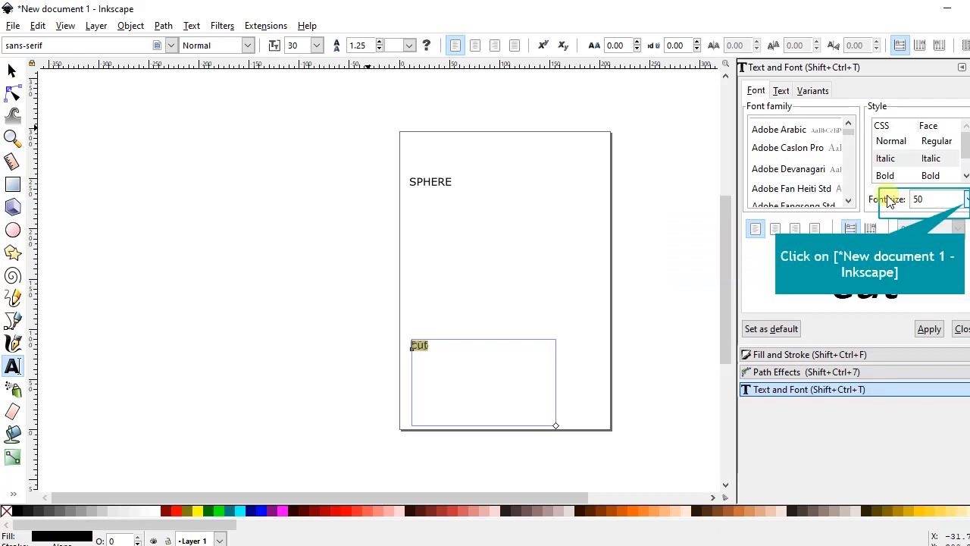
left_click(964, 204)
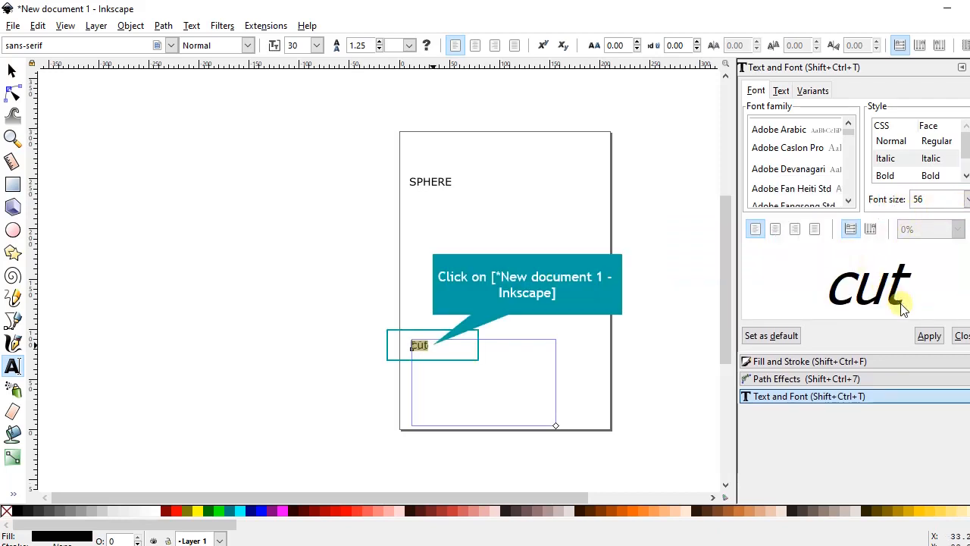
left_click(430, 346)
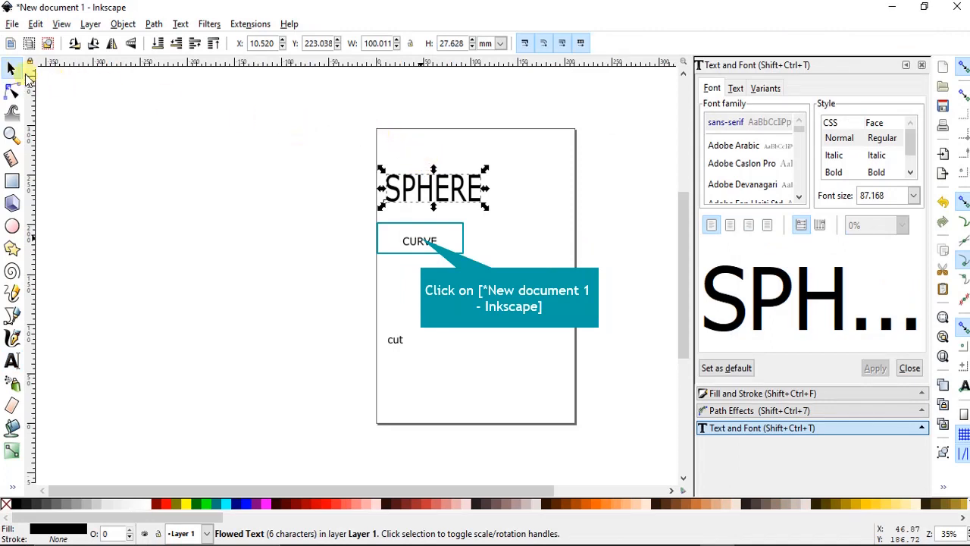
Enlarge the CURVE text to about 104 × 48 mm and the "cut" text to about 81 × 41 mm.
left_click(421, 241)
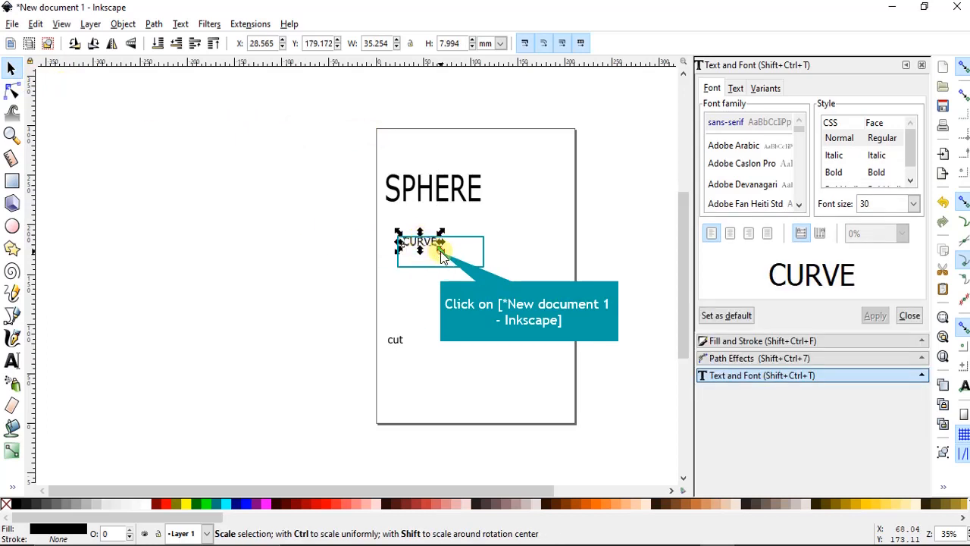
left_click_drag(441, 253, 478, 280)
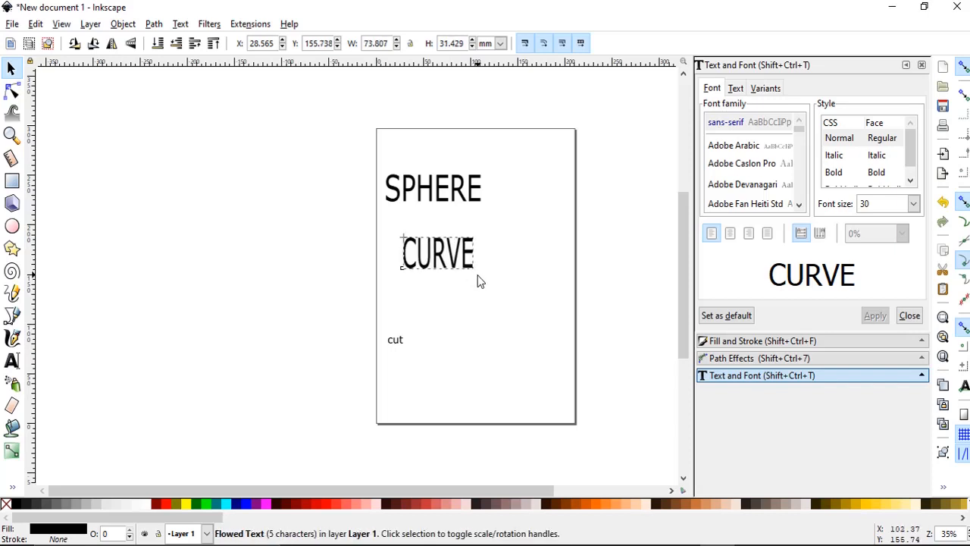
left_click(394, 341)
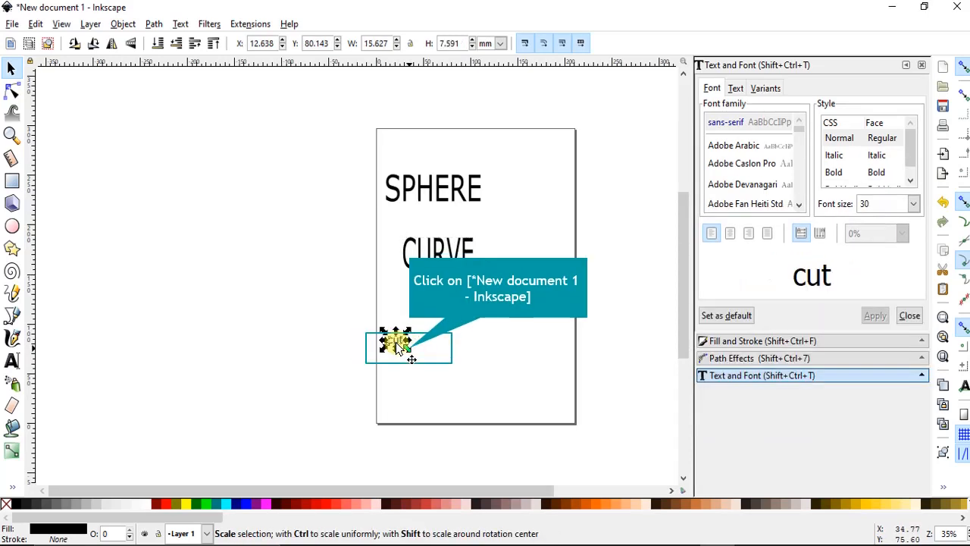
left_click_drag(409, 352, 470, 376)
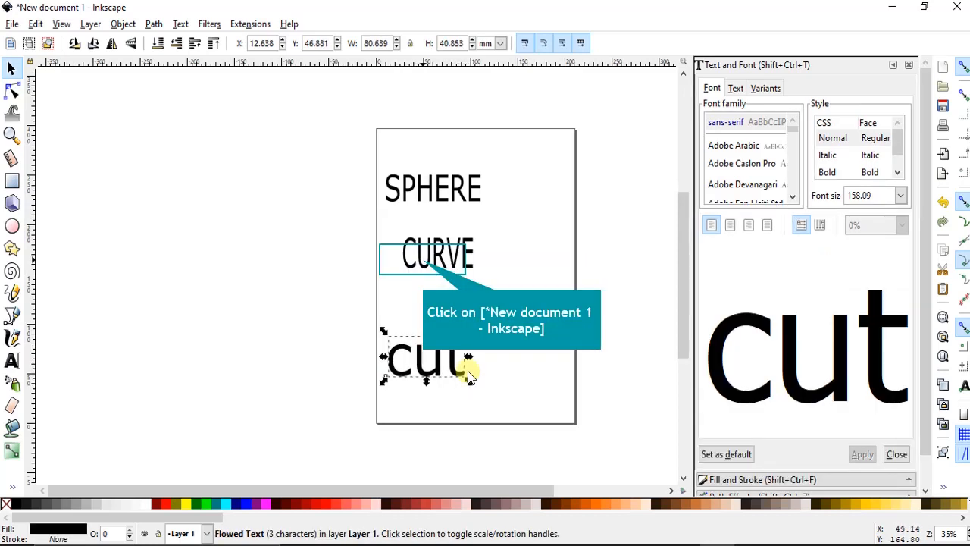
left_click(421, 259)
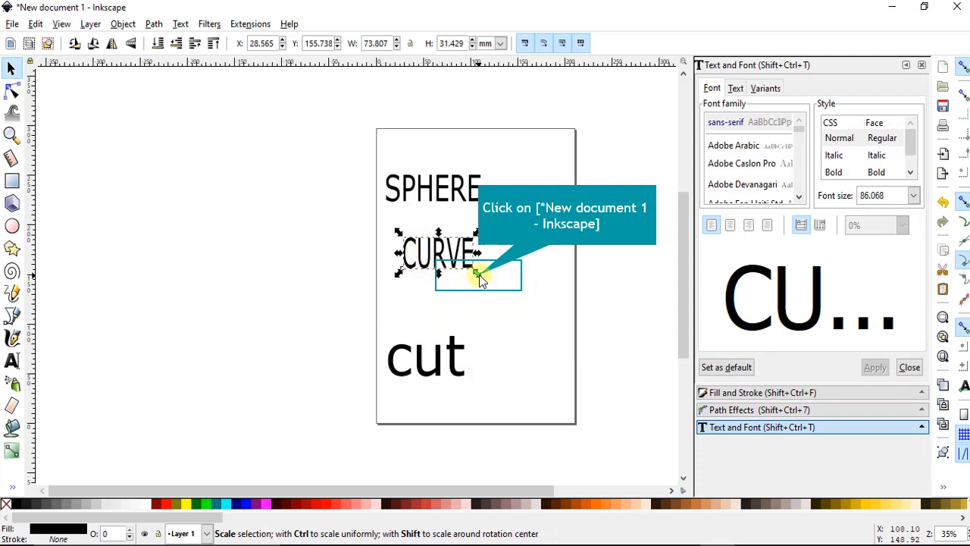
left_click_drag(478, 274, 509, 291)
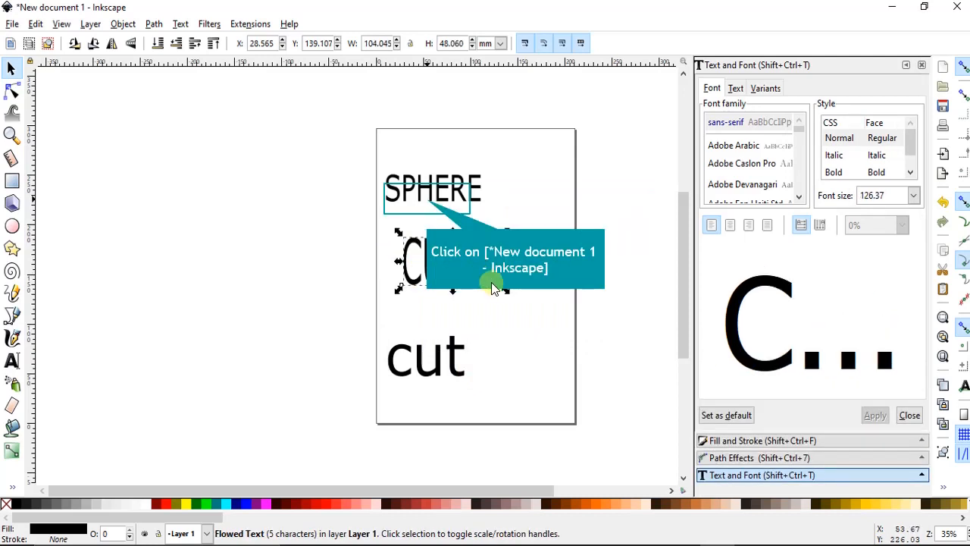
Enlarge the SPHERE text to about 120 × 39 mm, and move it up and CURVE closer to the page's left edge.
left_click(427, 201)
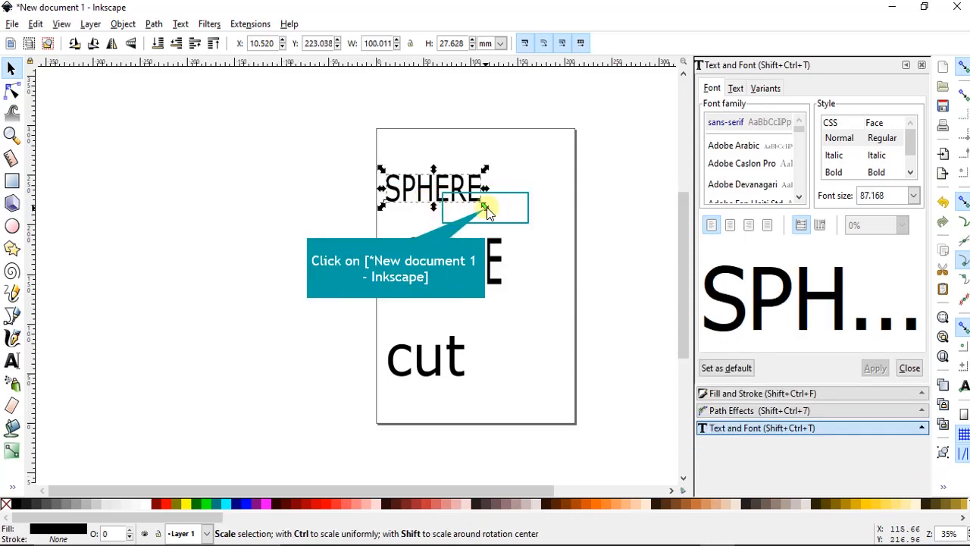
left_click_drag(485, 206, 504, 218)
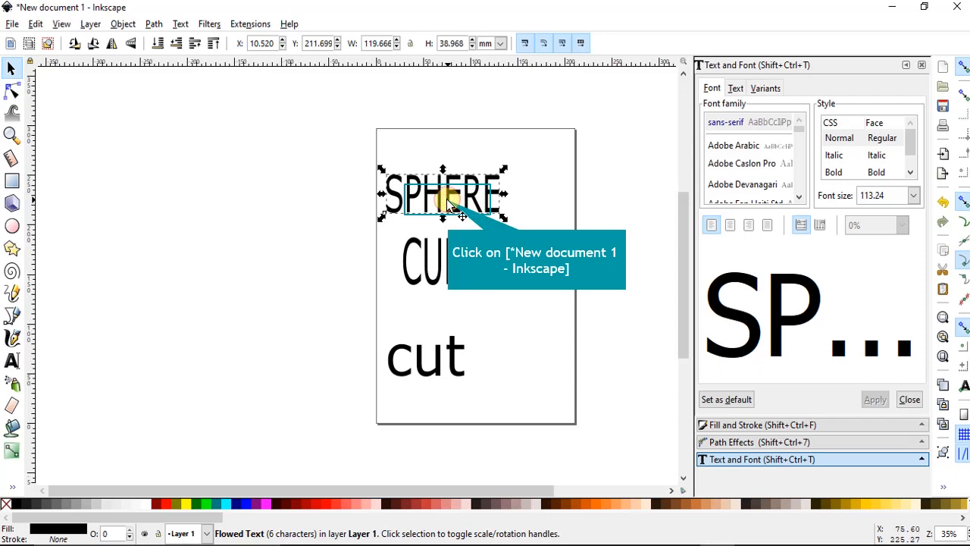
left_click_drag(451, 214, 446, 201)
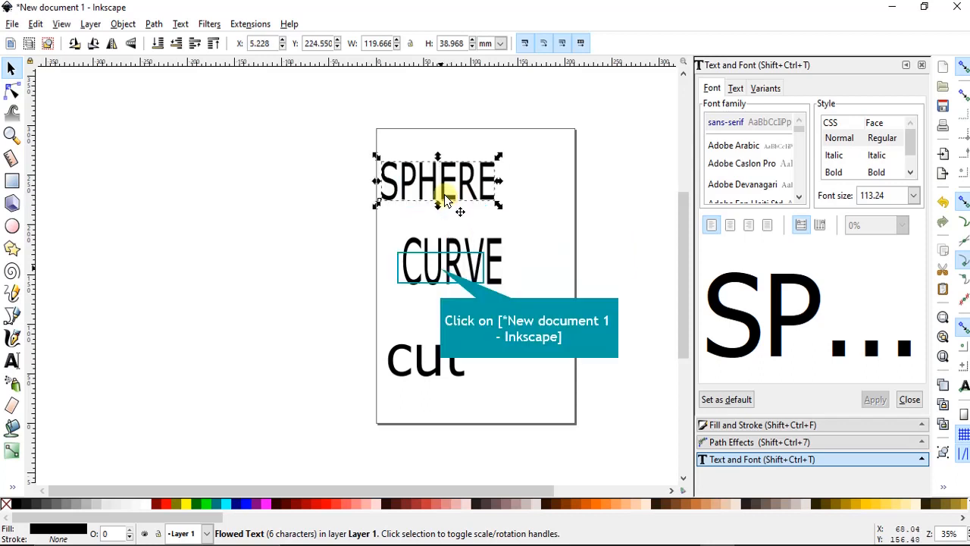
left_click(434, 265)
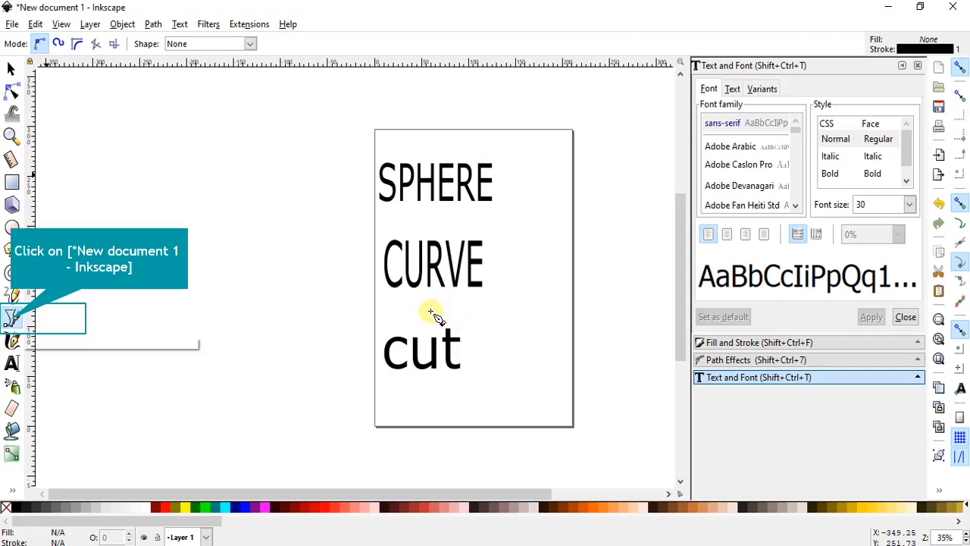
Draw a shallow Bezier arc beneath CURVE, about 149 mm wide and 16 mm high, and open its stroke paint settings.
left_click(11, 320)
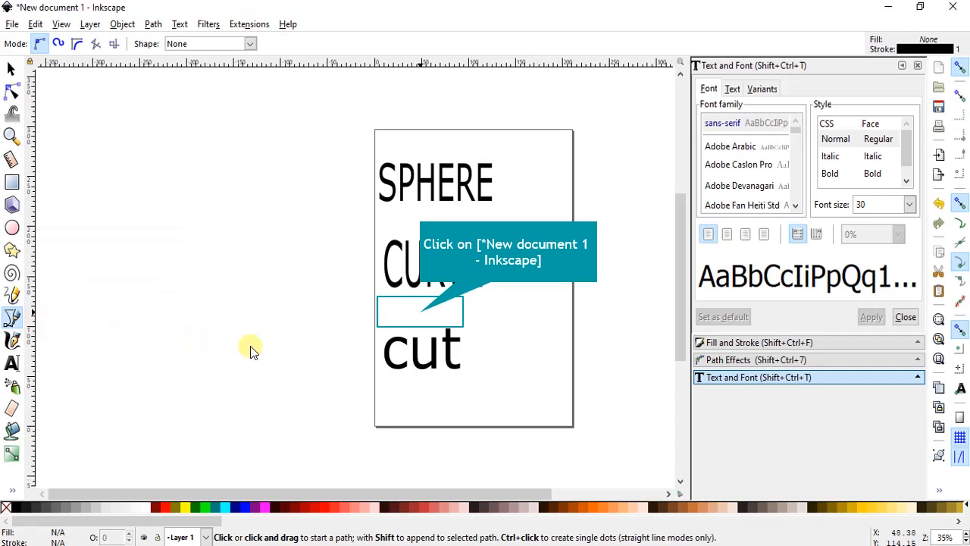
left_click(422, 312)
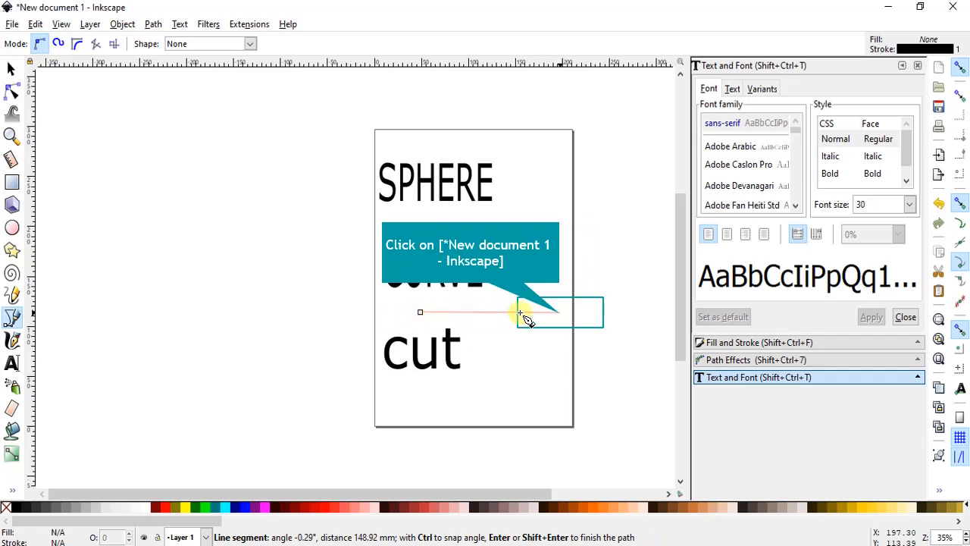
left_click_drag(558, 312, 634, 348)
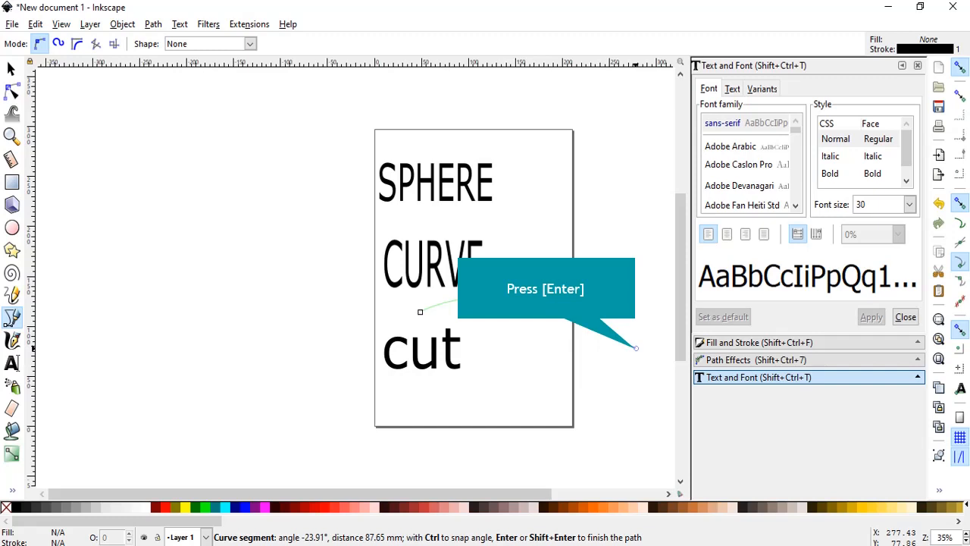
key("Return")
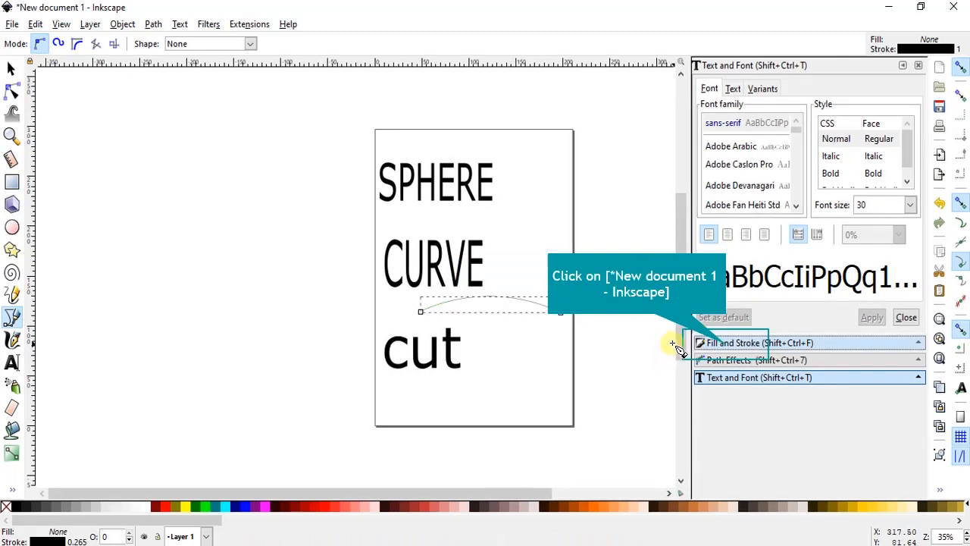
left_click(725, 343)
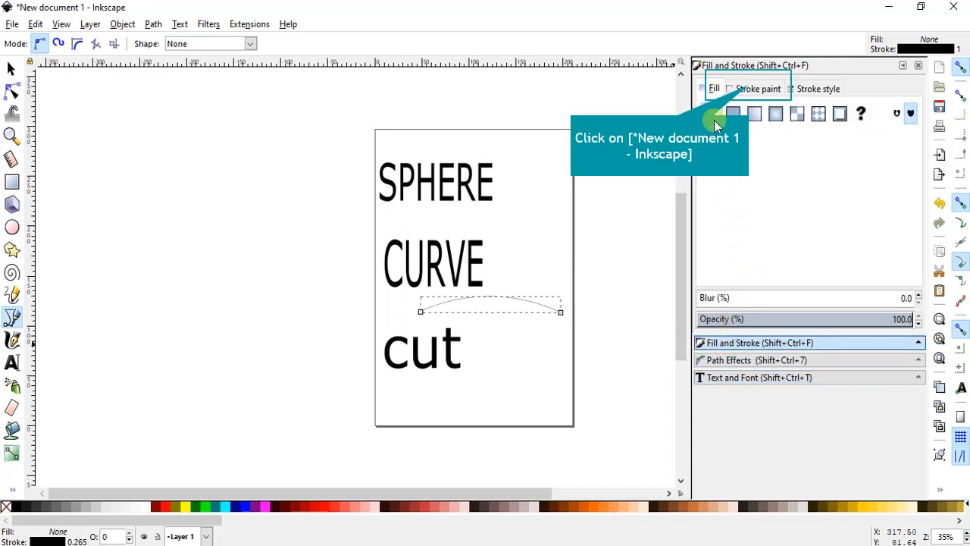
left_click(749, 89)
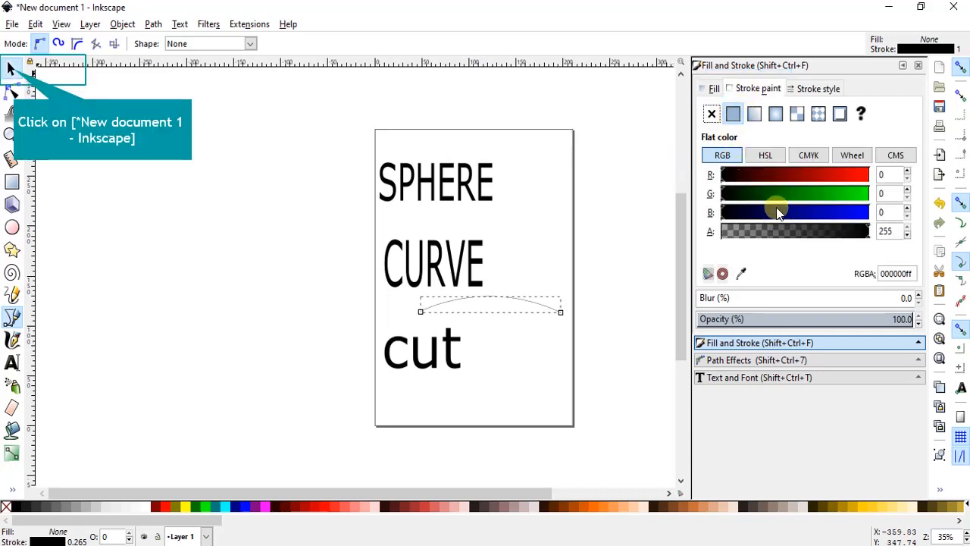
Try to convert the CURVE text and the arc beneath it to paths.
left_click(11, 68)
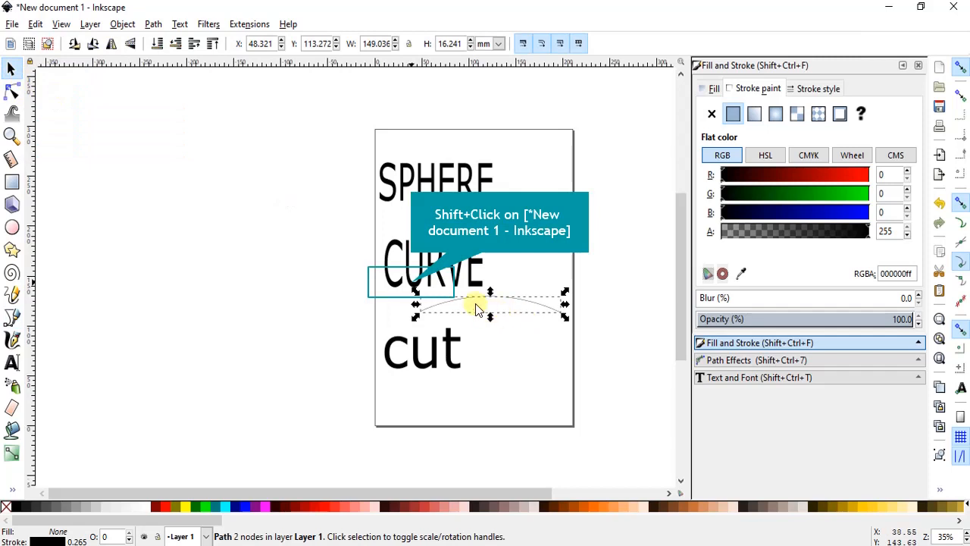
left_click(411, 285, "shift")
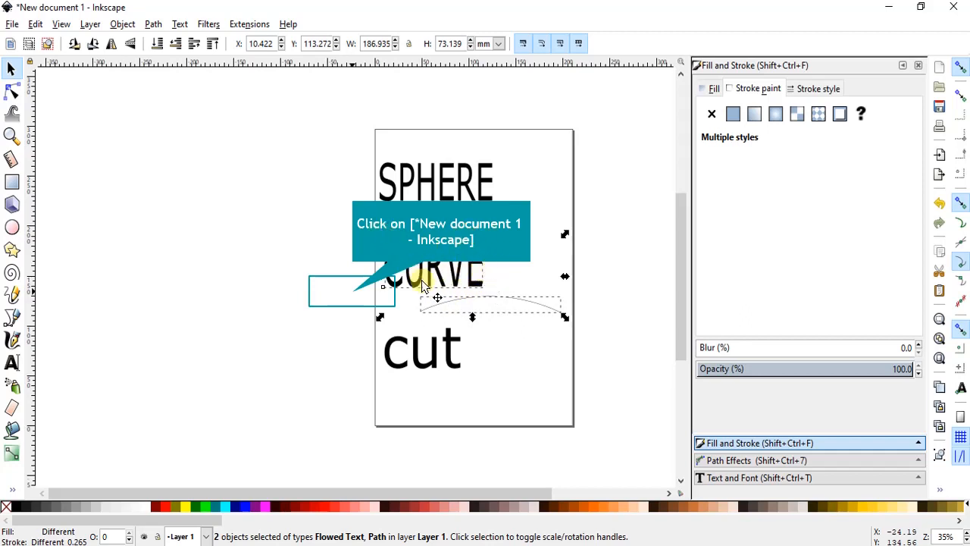
left_click(352, 296)
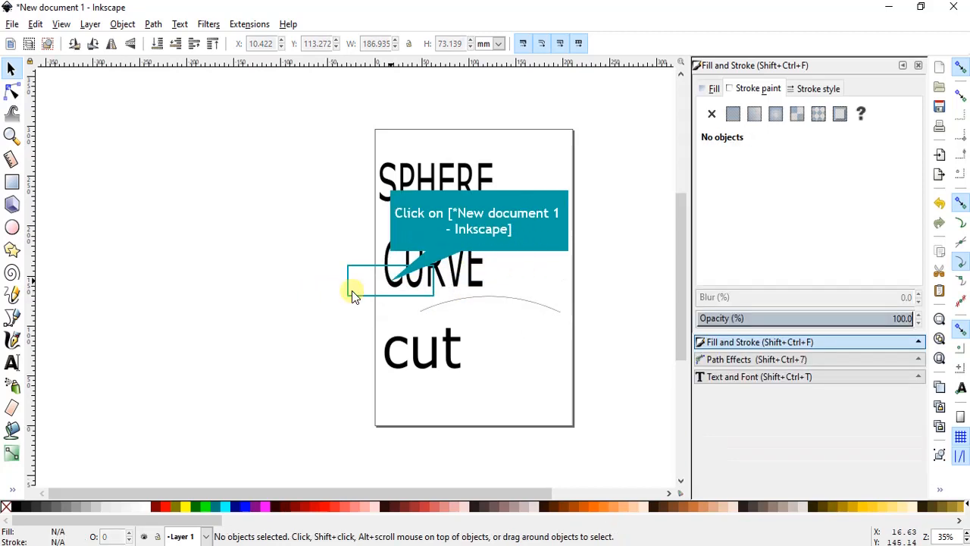
left_click(391, 284)
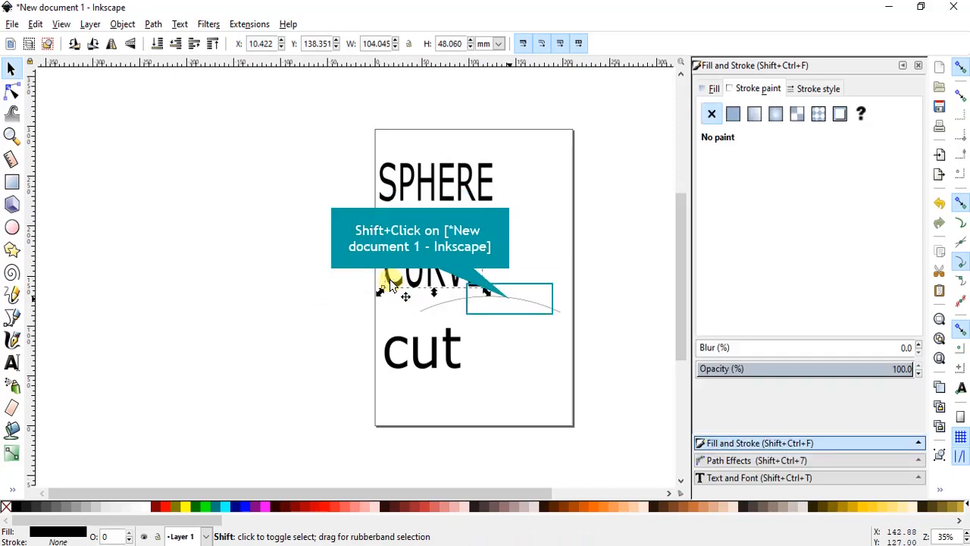
left_click(508, 299, "shift")
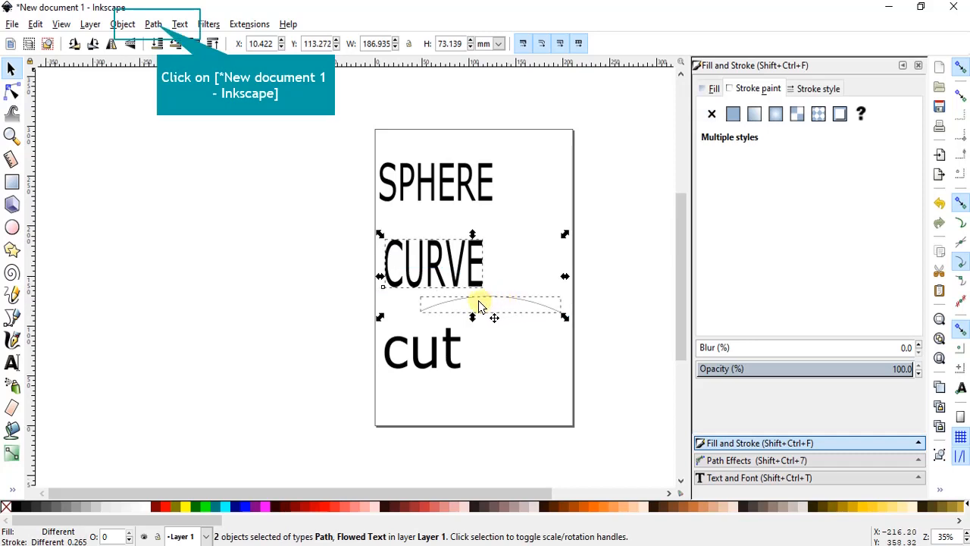
left_click(154, 24)
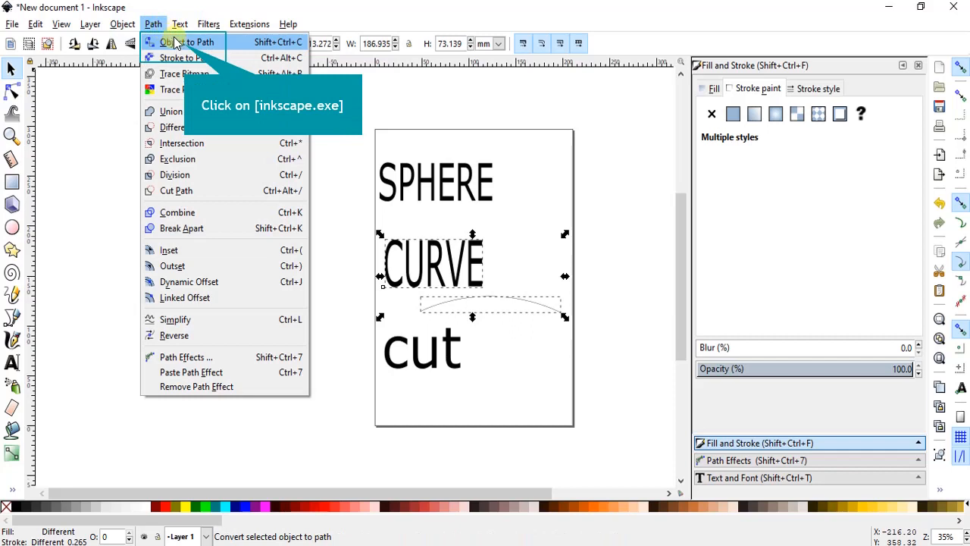
left_click(186, 47)
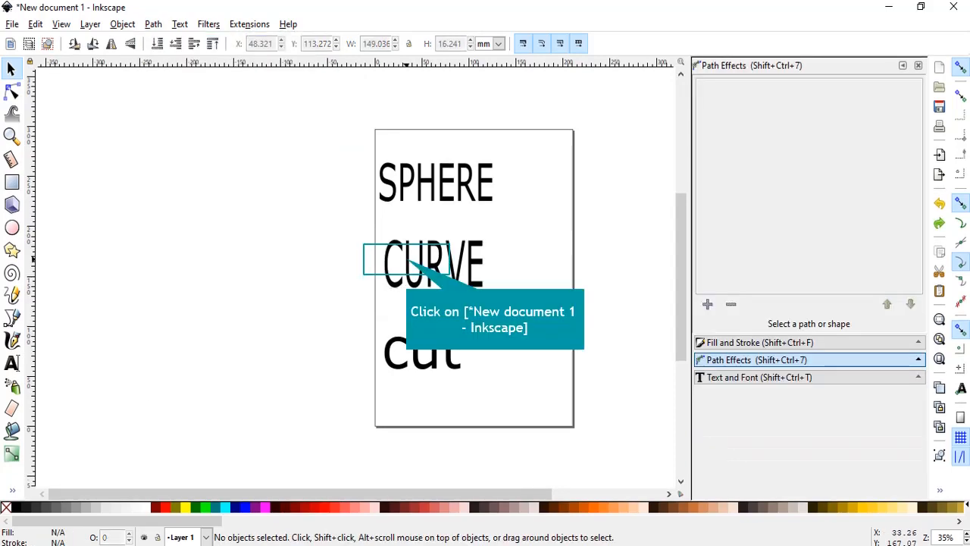
Put the CURVE text on the arc path beneath it.
left_click(406, 259)
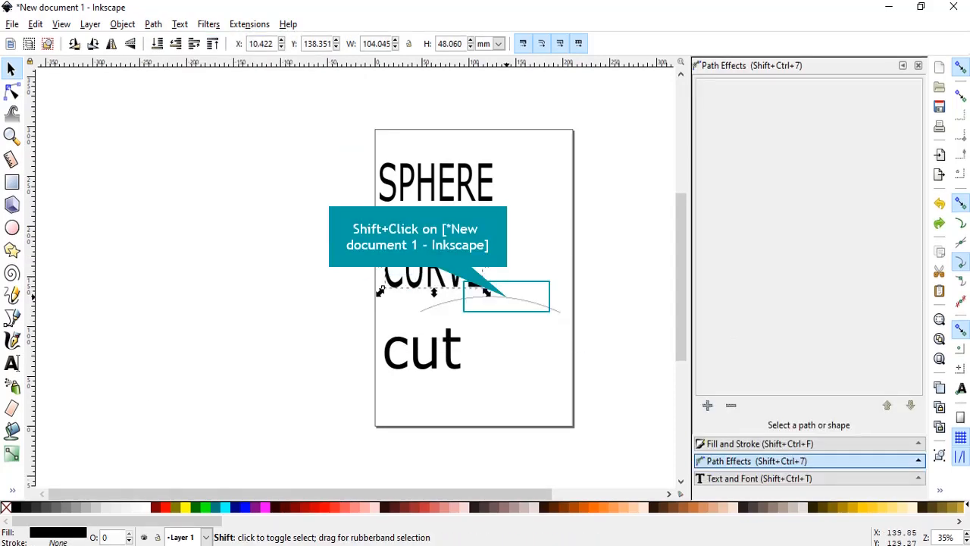
left_click(505, 300, "shift")
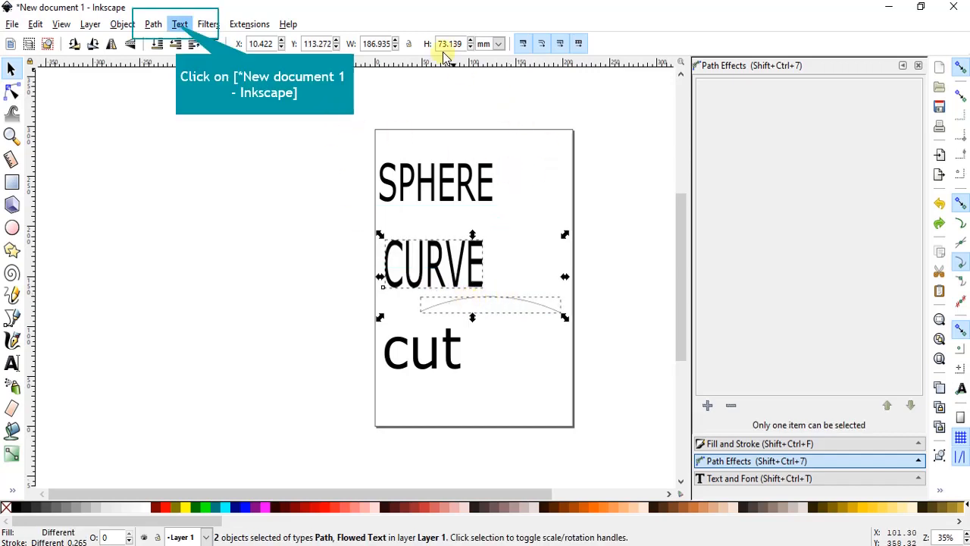
left_click(178, 27)
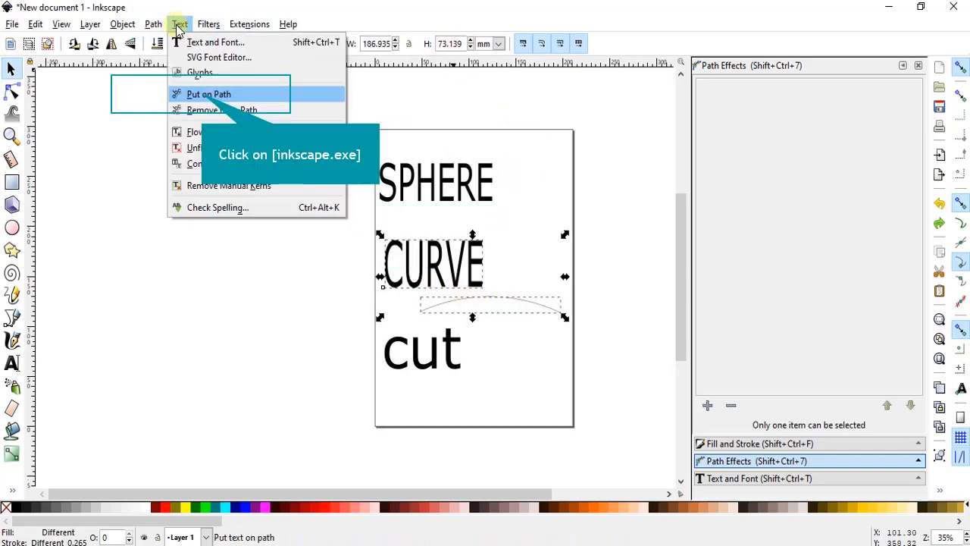
left_click(203, 97)
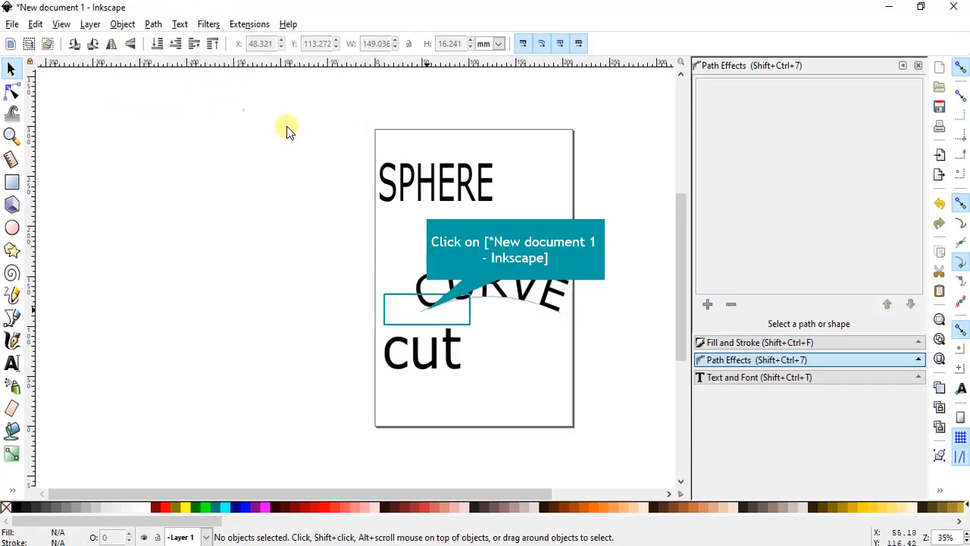
Remove the stroke paint from the arc under the curved CURVE text.
left_click(426, 308)
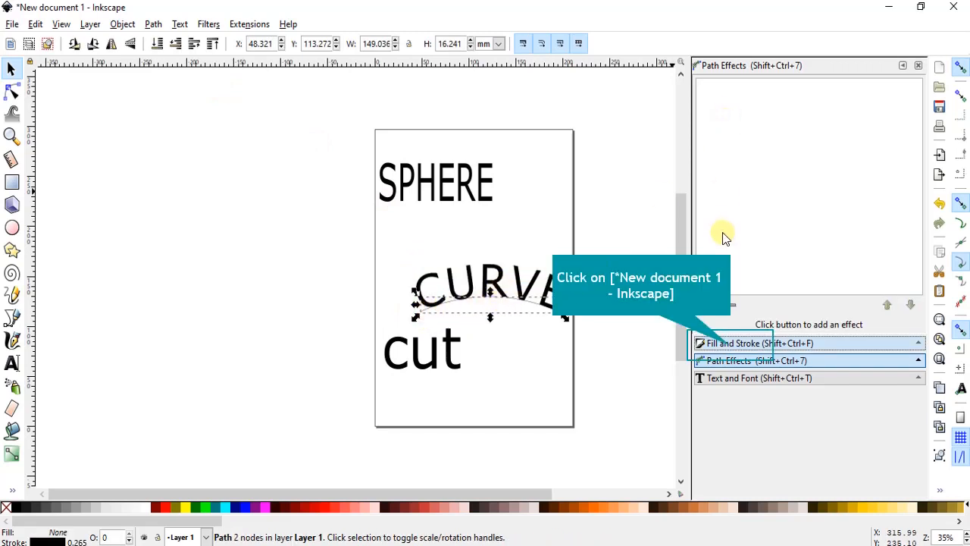
left_click(731, 346)
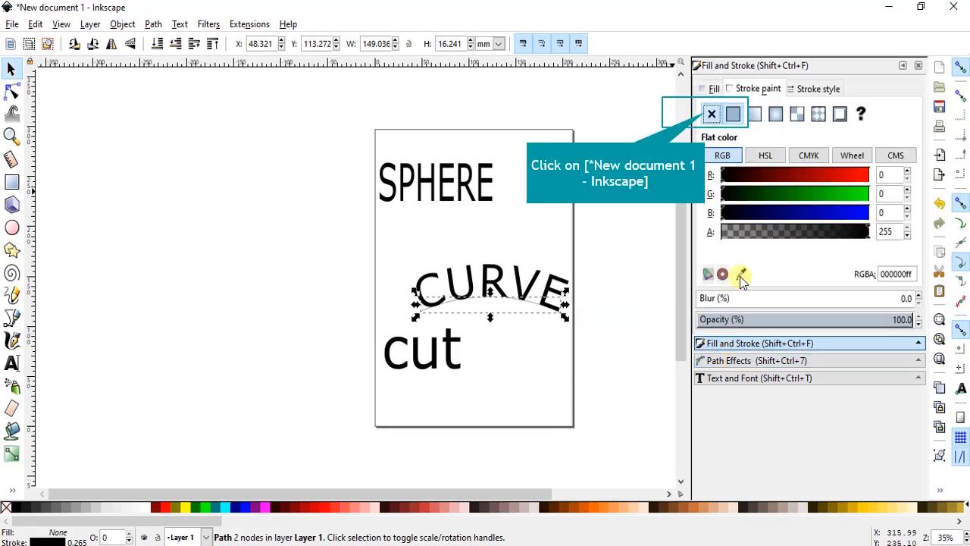
left_click(708, 114)
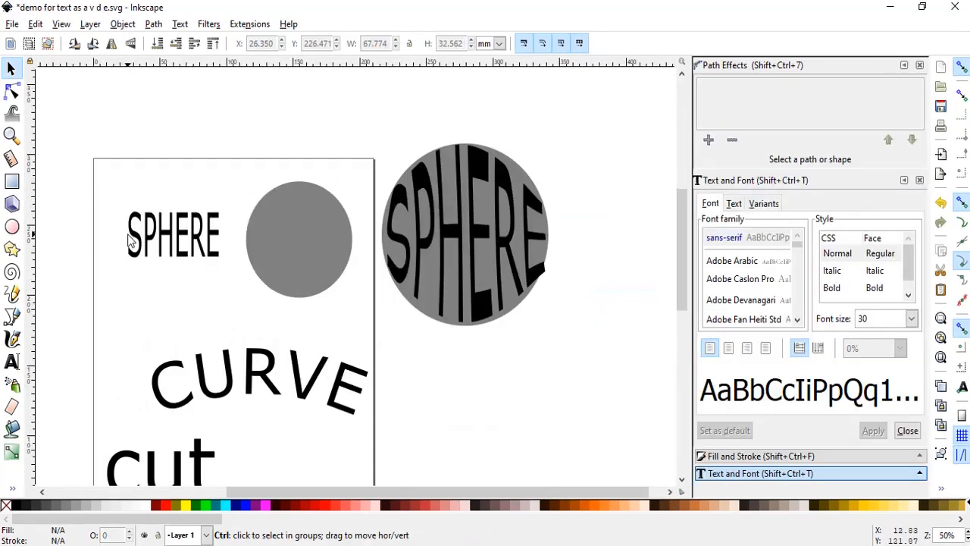
Convert the SPHERE text beside the plain grey circle from text to path.
scroll(135, 244, "up", 2, "ctrl")
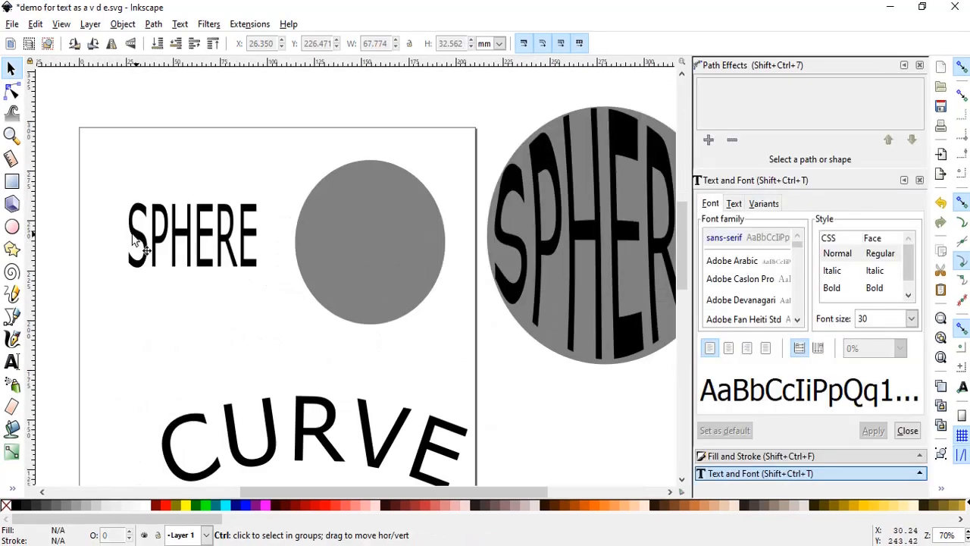
left_click(184, 247)
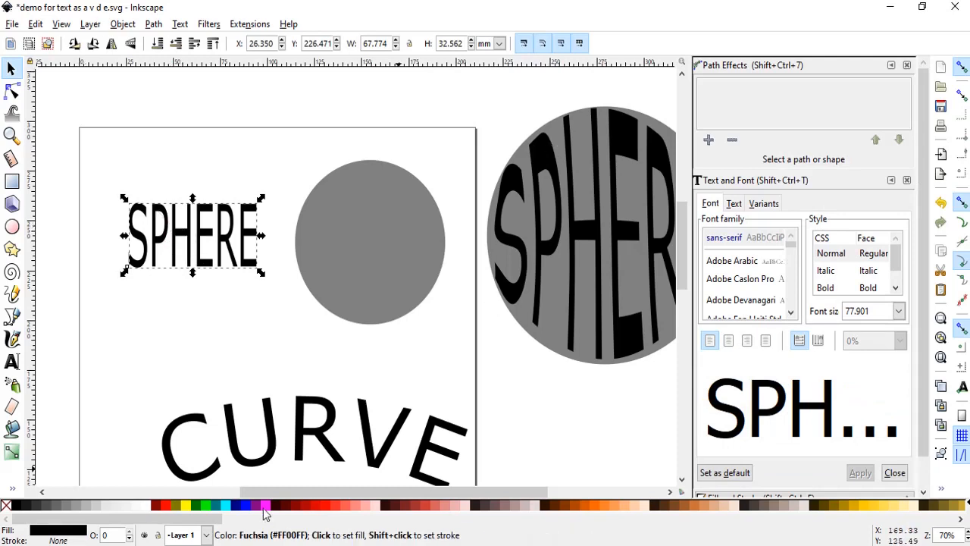
mouse_move(273, 494)
left_mouse_down()
mouse_move(312, 492)
mouse_move(281, 494)
left_mouse_up()
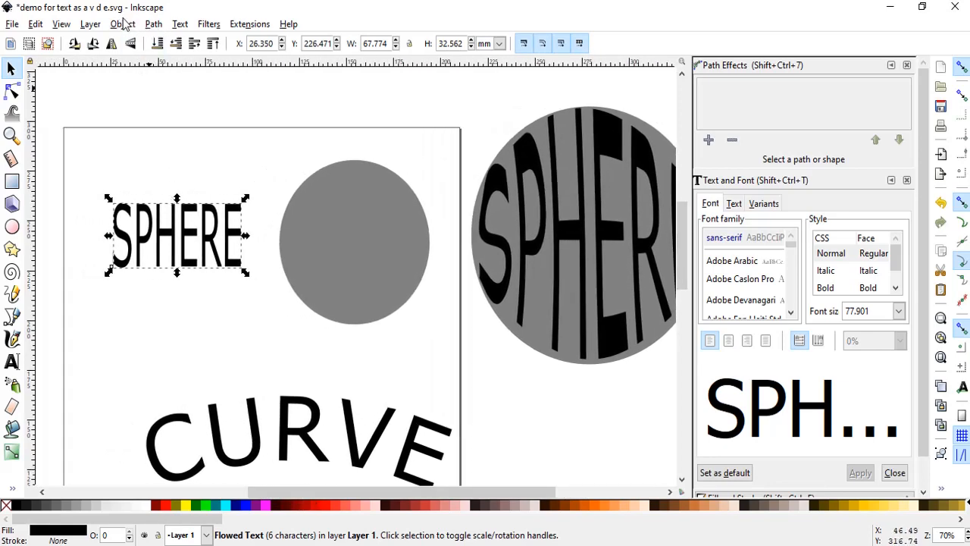
left_click(154, 23)
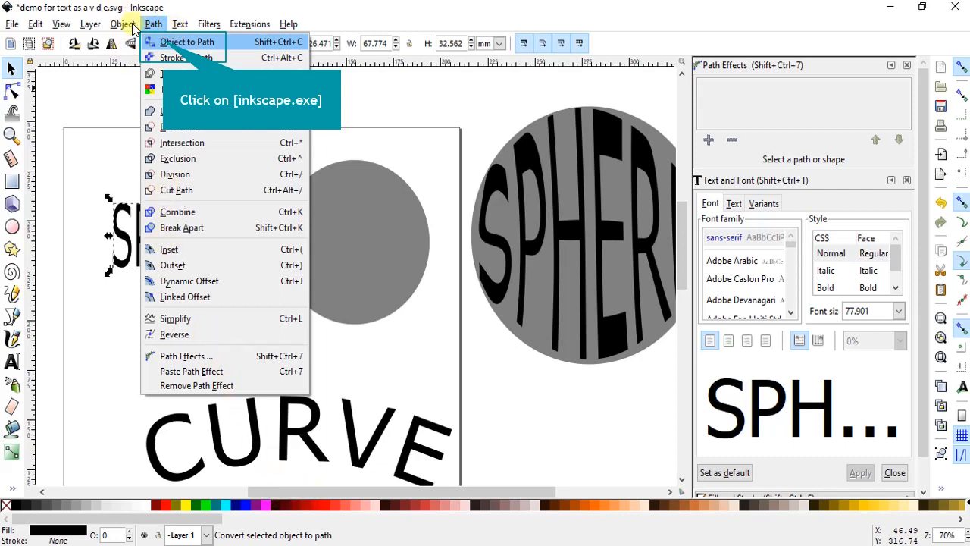
left_click(165, 43)
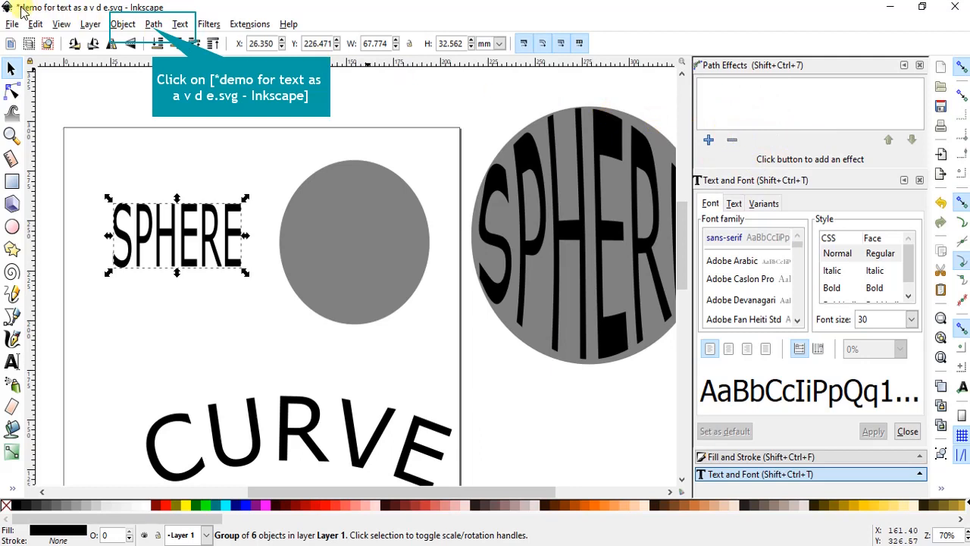
Add the Envelope Deformation path effect to the SPHERE lettering.
left_click(153, 24)
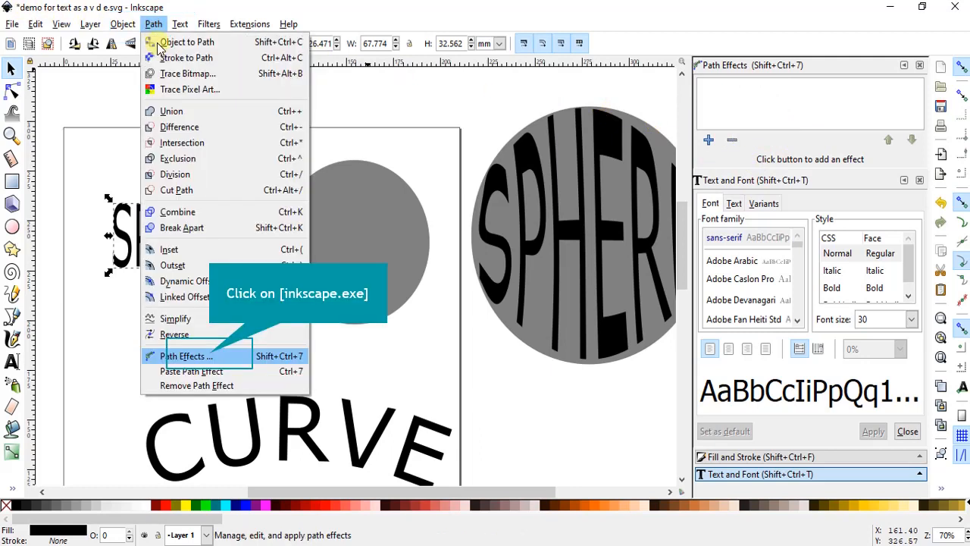
left_click(211, 358)
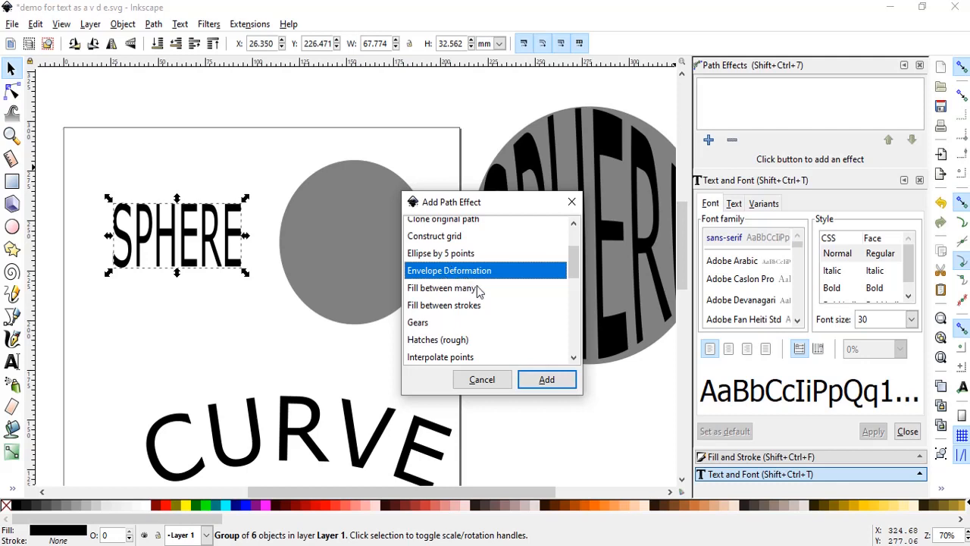
left_click(543, 386)
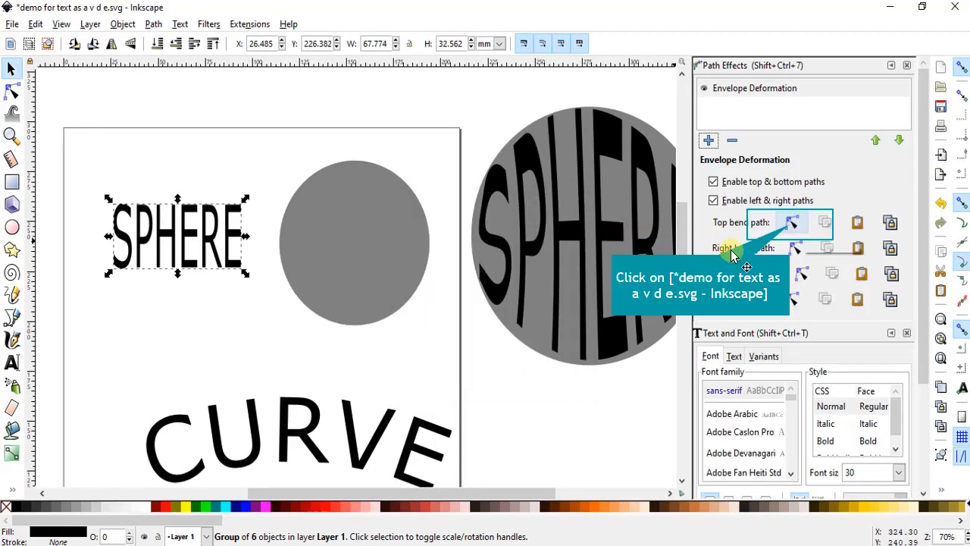
Edit the envelope's top bend path: raise both end nodes slightly, arch the segment upward, and spread its handles for a rounder curve.
left_click(790, 225)
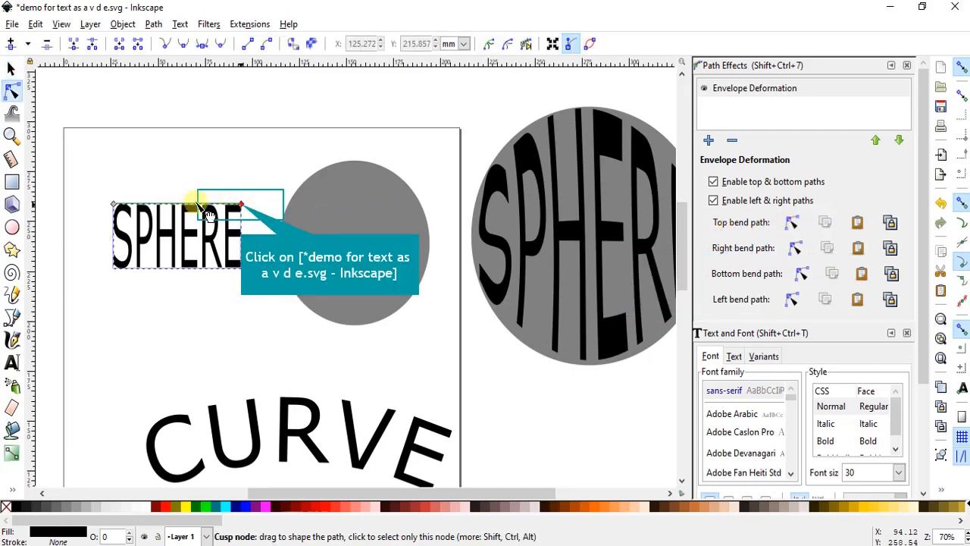
left_click_drag(241, 205, 241, 196)
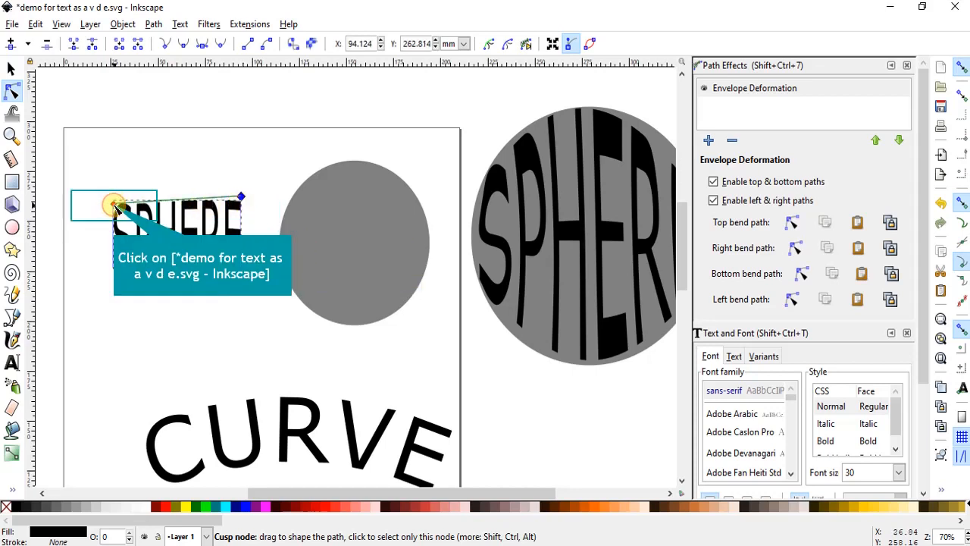
mouse_move(113, 205)
left_mouse_down()
mouse_move(112, 189)
mouse_move(112, 197)
left_mouse_up()
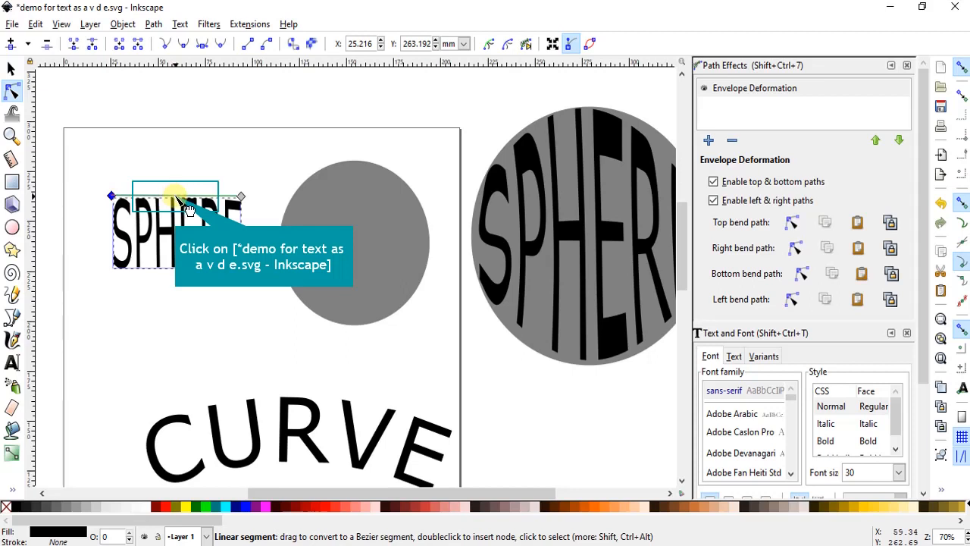
left_click_drag(176, 197, 182, 155)
left_click(204, 144)
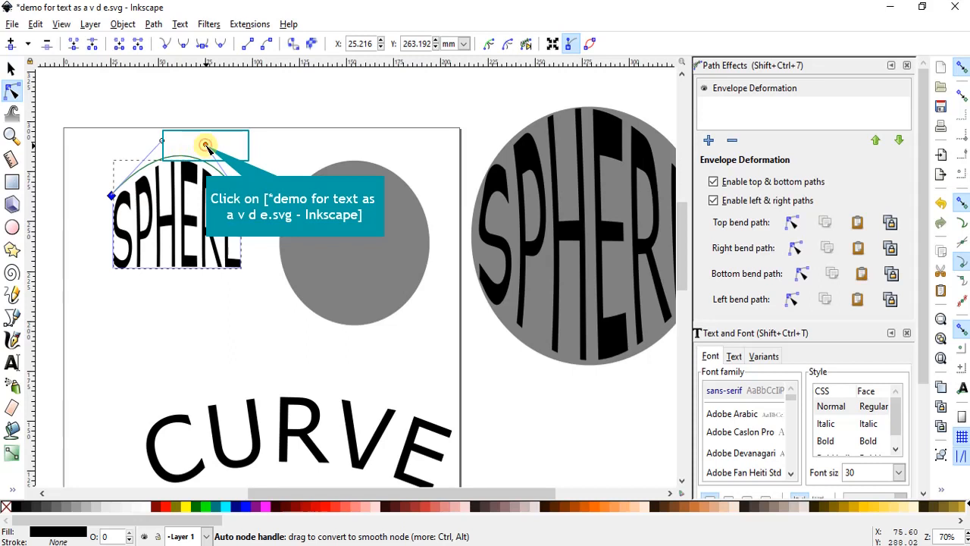
left_click_drag(205, 145, 213, 143)
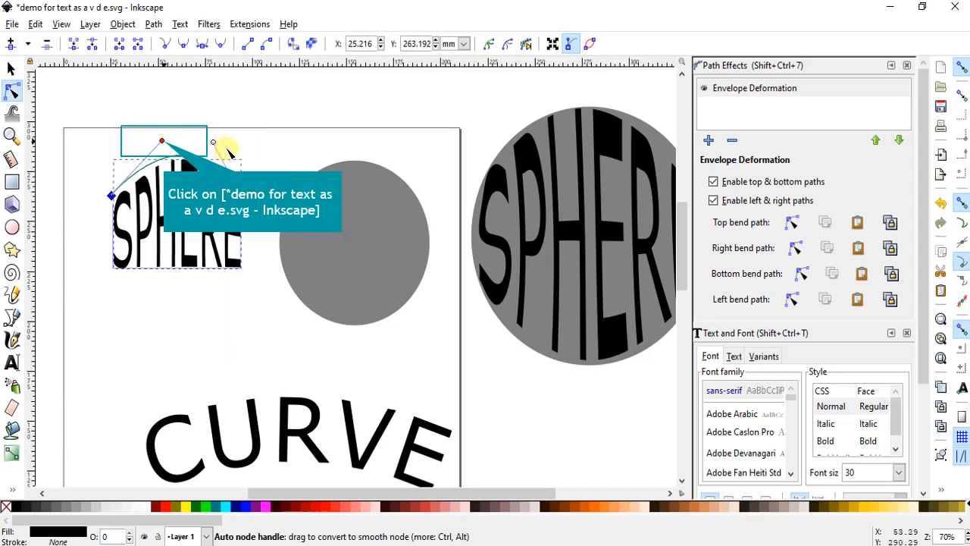
left_click_drag(163, 141, 139, 138)
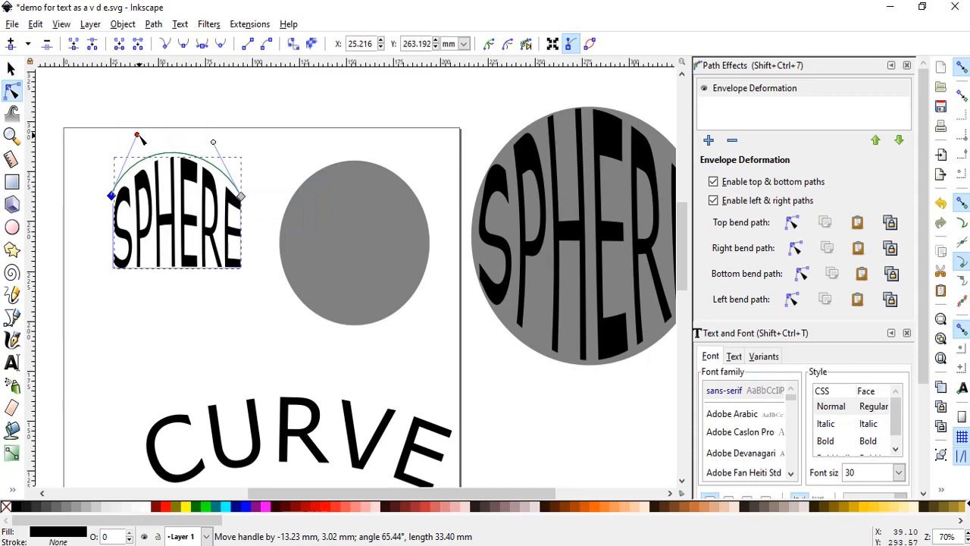
Bow the envelope's bottom bend path downward into an arc and pull its two handles outward and down to round the lower edge.
left_click(799, 275)
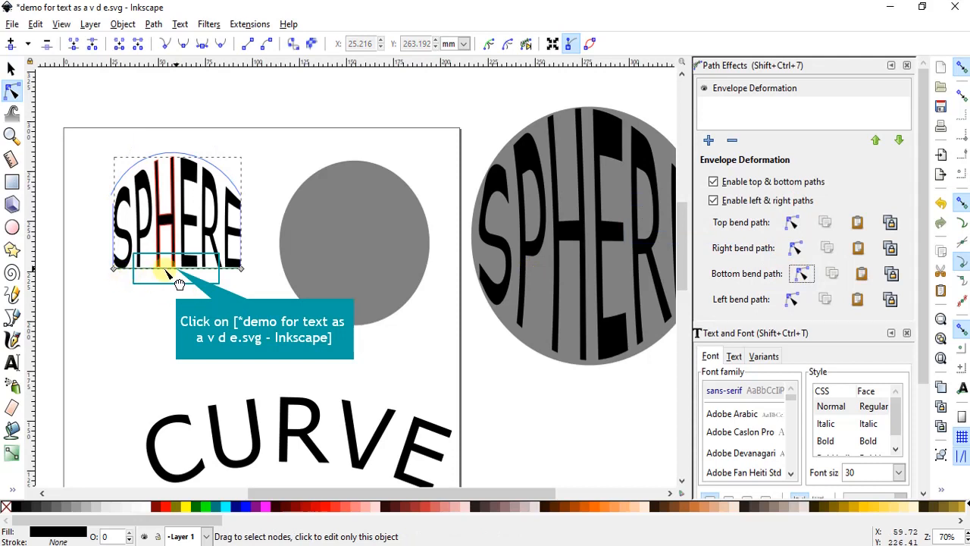
left_click(177, 270)
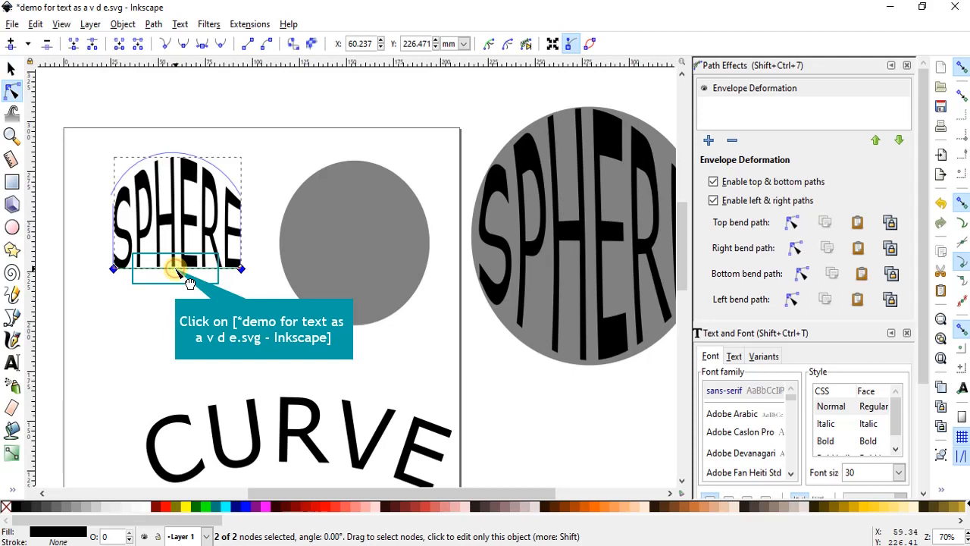
mouse_move(188, 282)
left_mouse_down()
mouse_move(190, 324)
mouse_move(182, 299)
left_mouse_up()
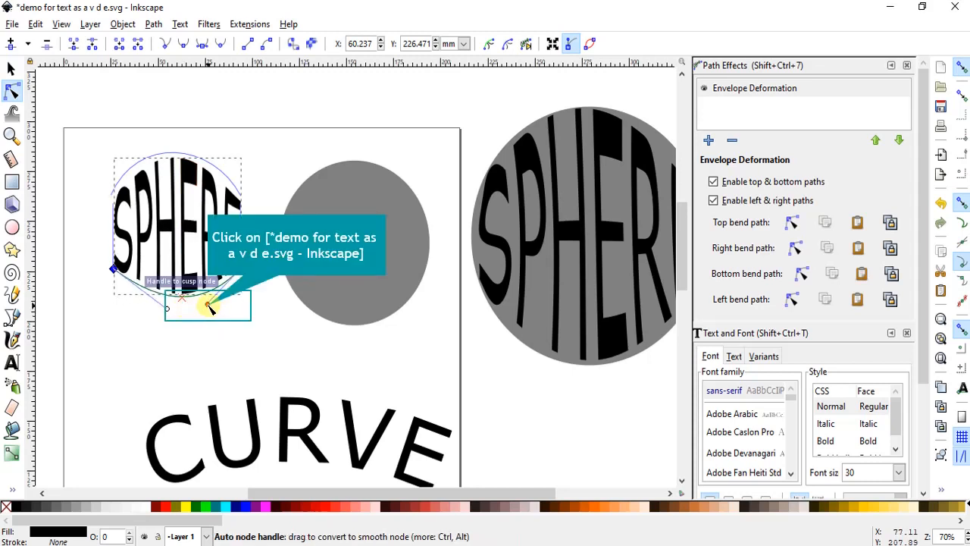
left_click(208, 304, "ctrl")
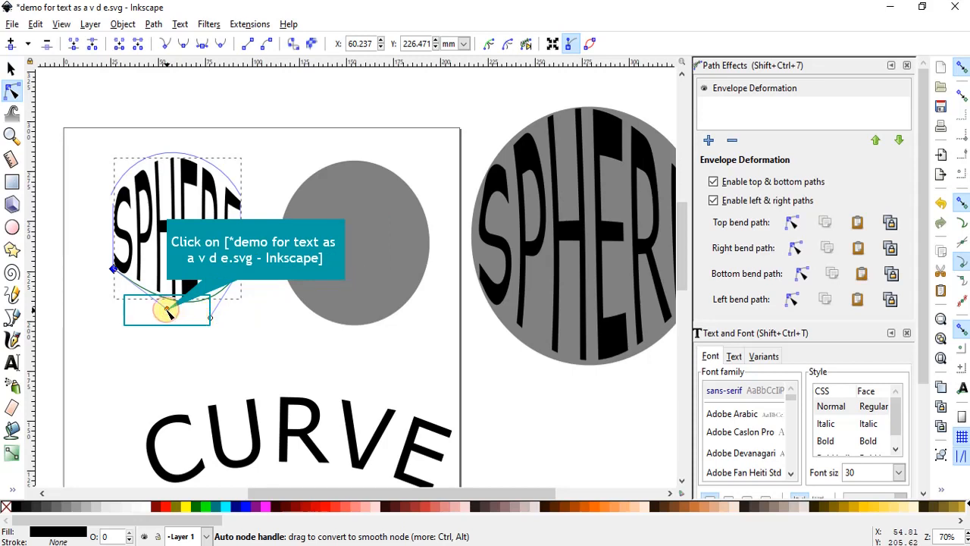
left_click_drag(167, 309, 154, 319)
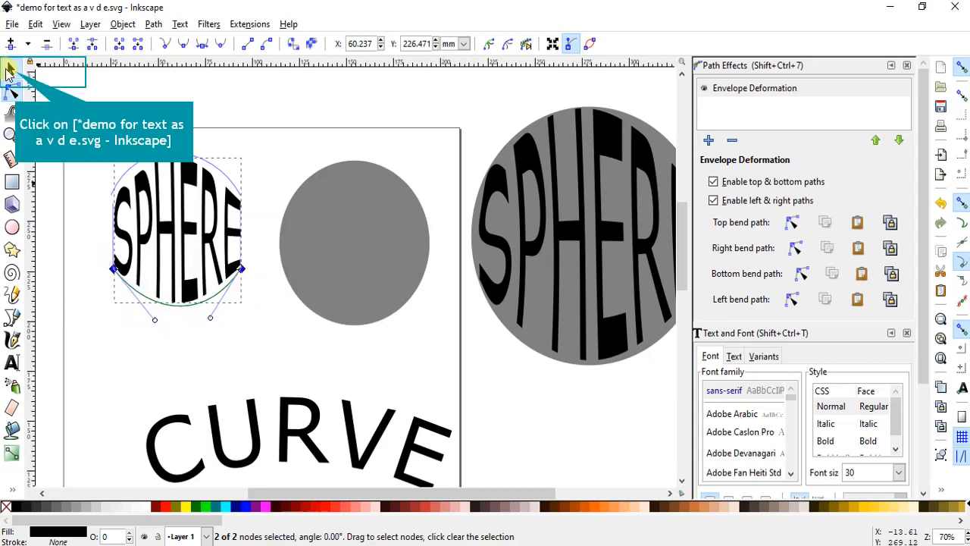
Move the SPHERE lettering onto the plain grey circle and raise it to the top of the stacking order.
left_click(13, 71)
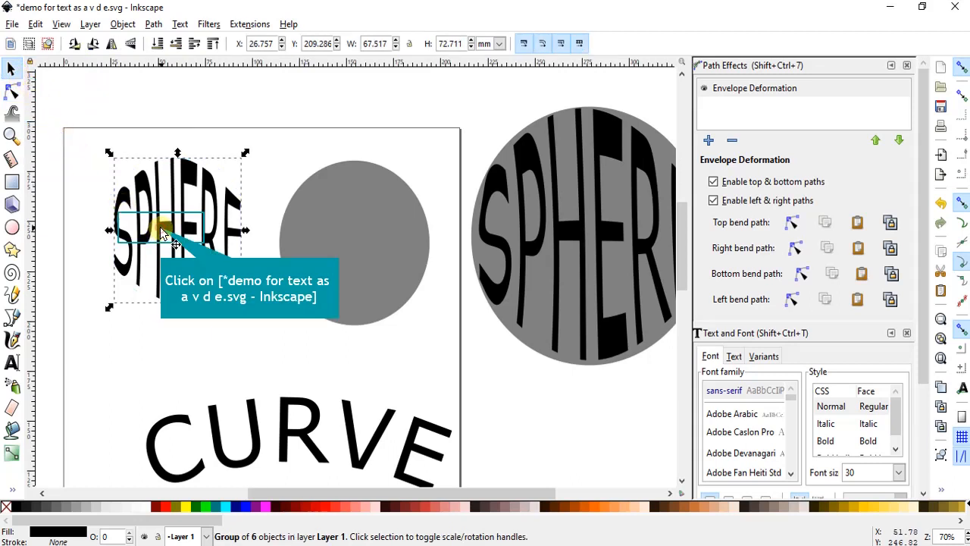
left_click_drag(161, 229, 222, 259)
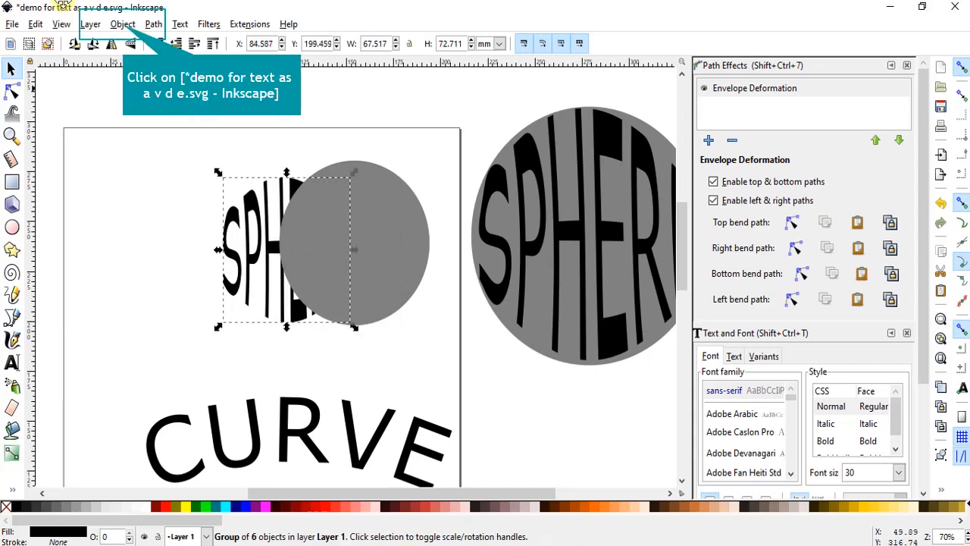
left_click(122, 24)
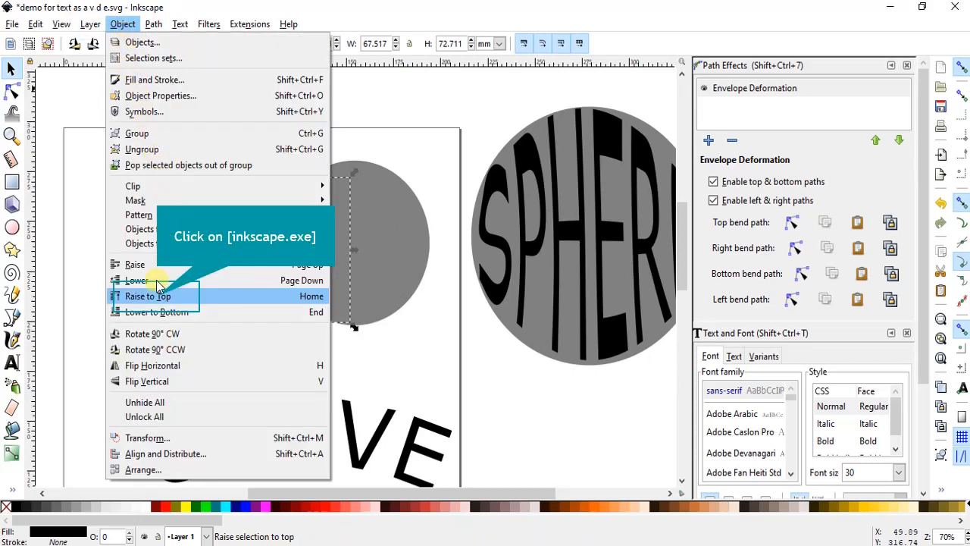
left_click(148, 296)
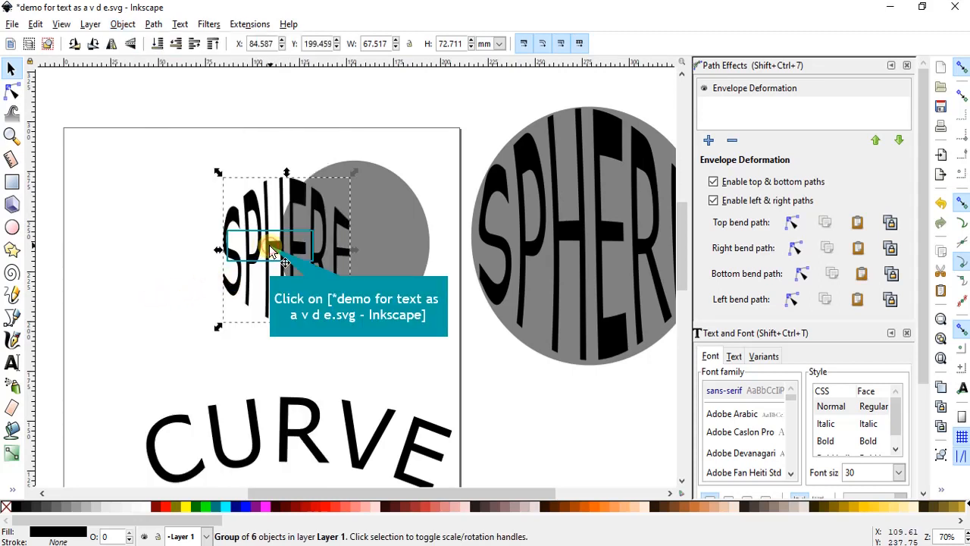
left_click_drag(271, 247, 339, 241)
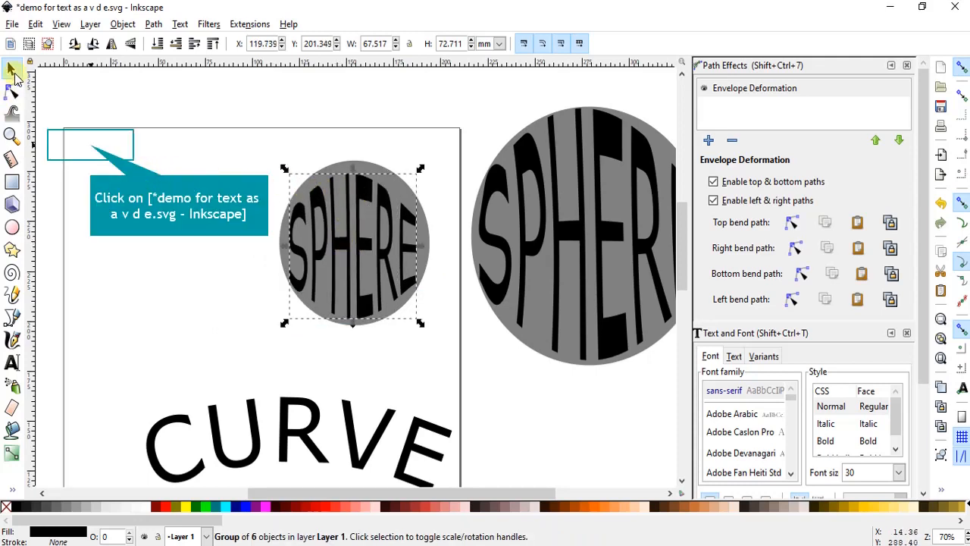
left_click(90, 147)
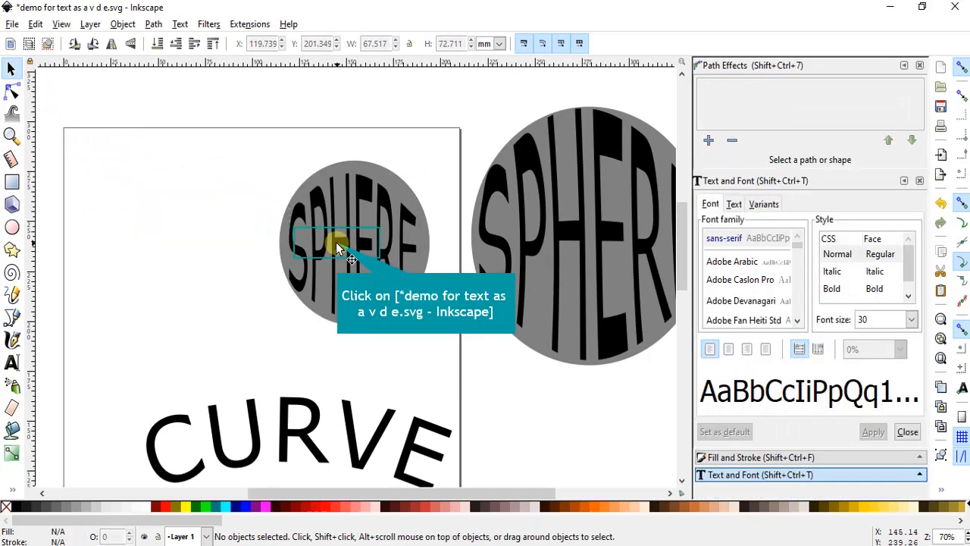
Reshape the SPHERE envelope's top bend path by pulling its two handles upward and outward so the upper edge follows the circle.
left_click(337, 246)
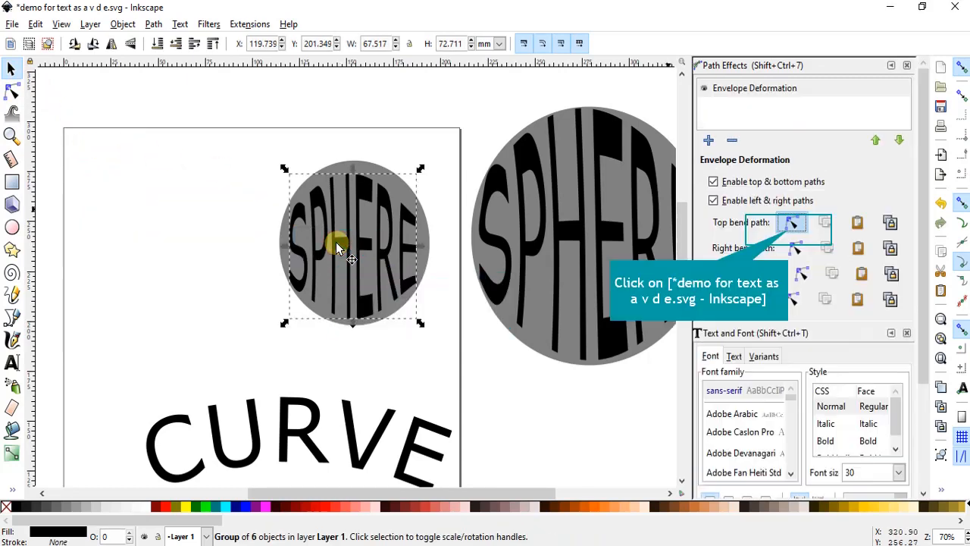
left_click(789, 228)
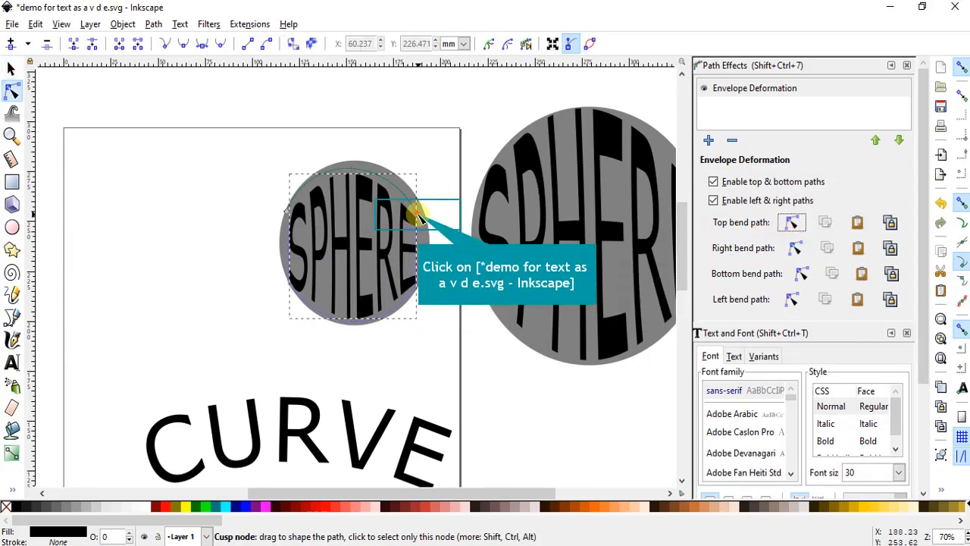
left_click_drag(418, 217, 388, 158)
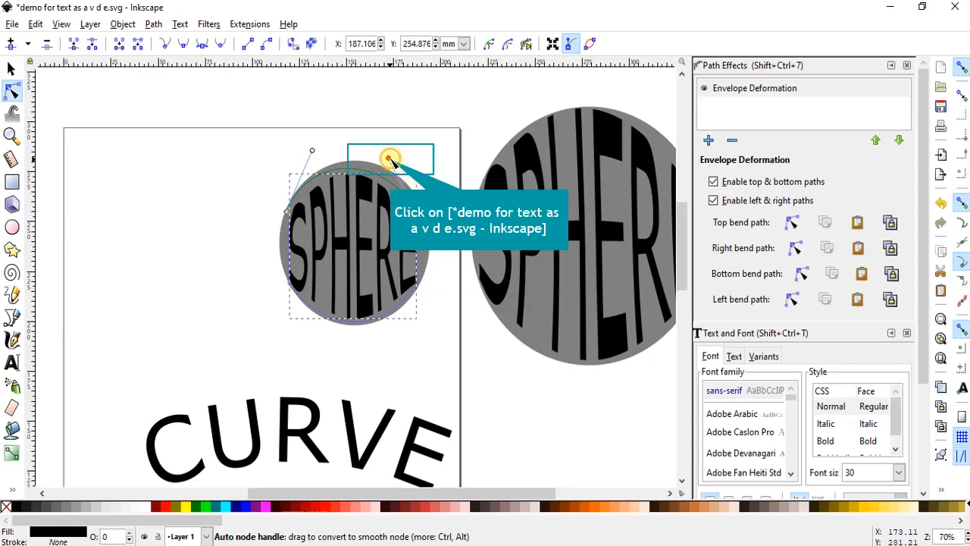
left_click_drag(390, 158, 407, 150)
left_click(313, 150)
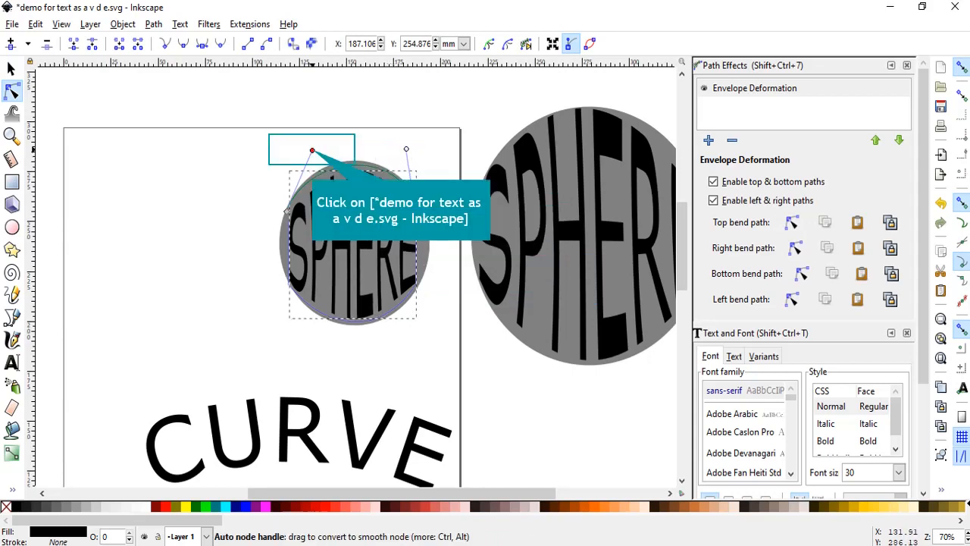
mouse_move(312, 150)
left_mouse_down()
mouse_move(297, 150)
mouse_move(309, 140)
left_mouse_up()
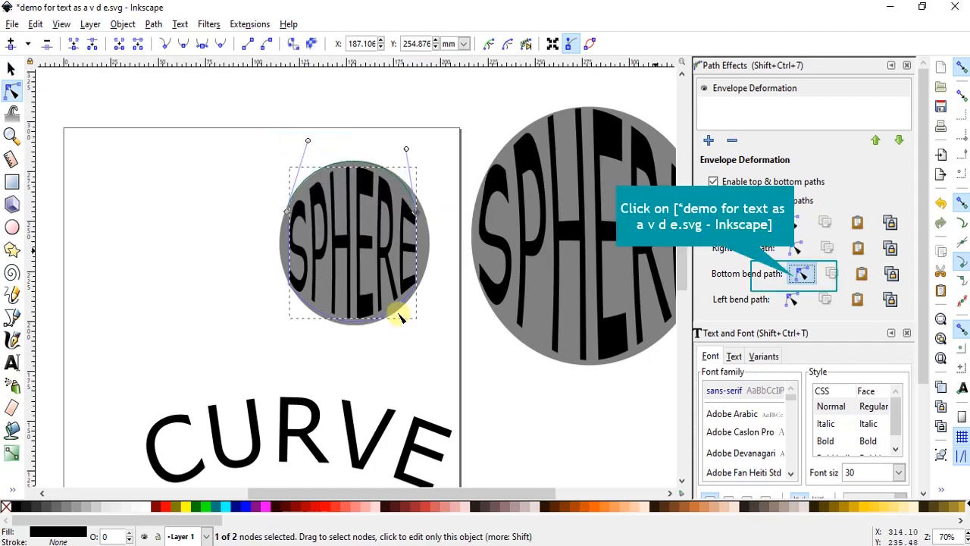
Pull the two handles of the SPHERE envelope's bottom bend path slightly down and outward to match the circle's lower edge.
left_click(798, 276)
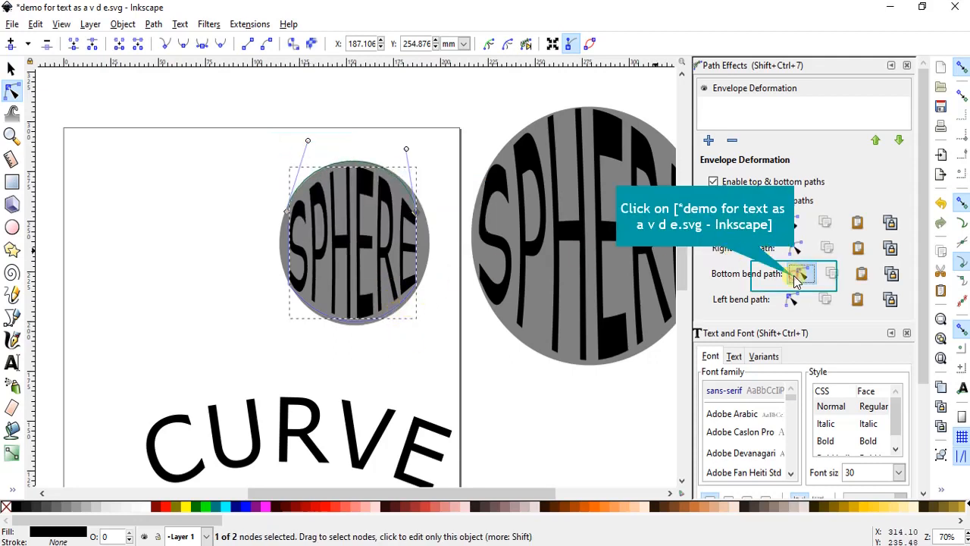
left_click(367, 325)
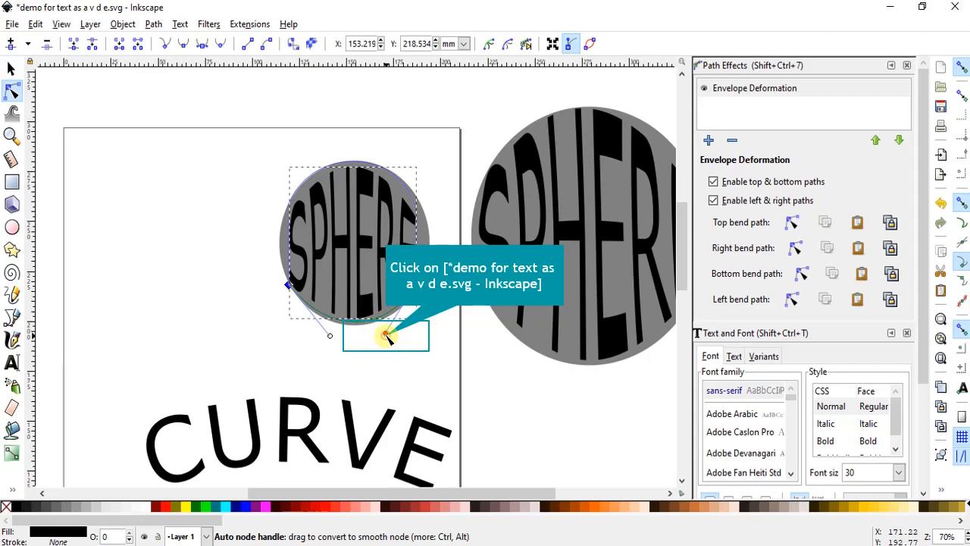
left_click_drag(385, 334, 392, 342)
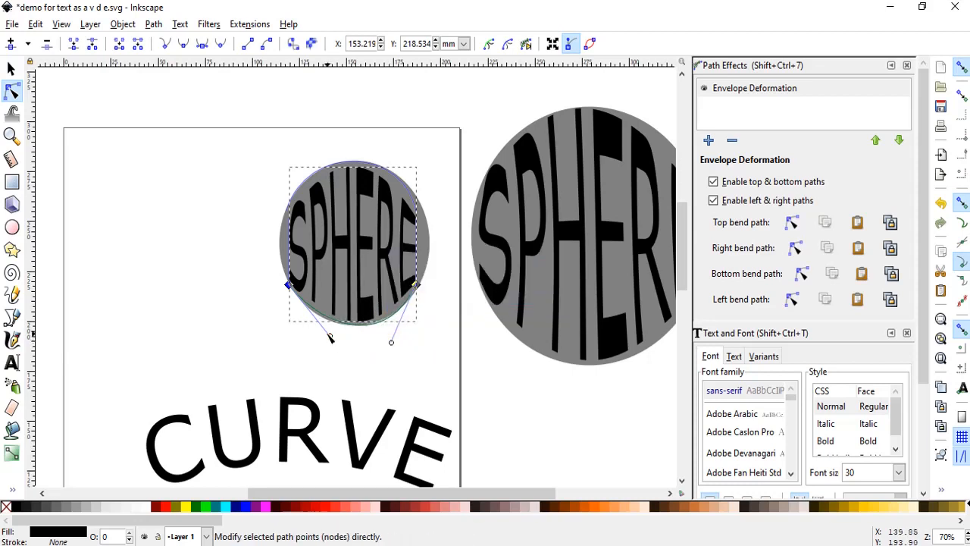
left_click_drag(330, 337, 326, 341)
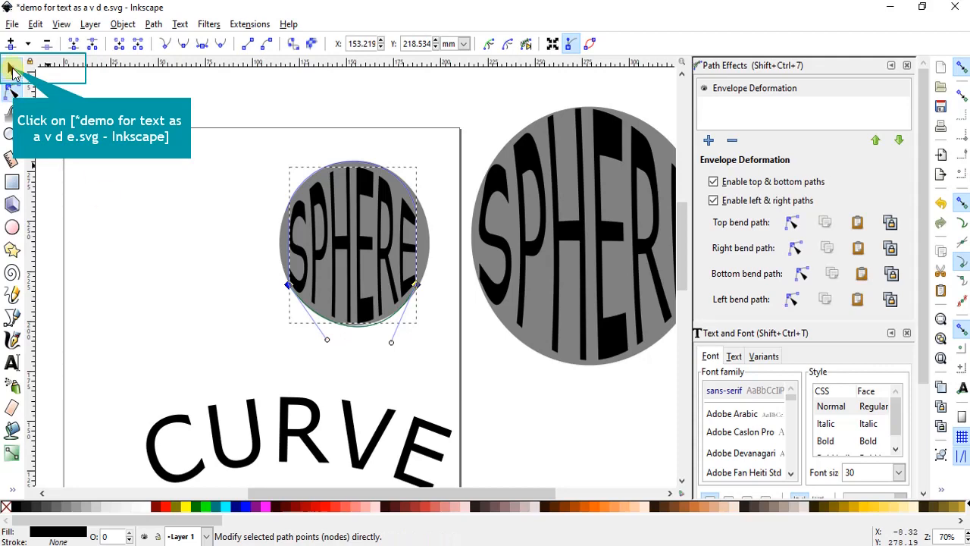
Stretch the SPHERE lettering sideways and upward to about 73 mm wide and 81 mm high so it fills the grey circle.
left_click(11, 68)
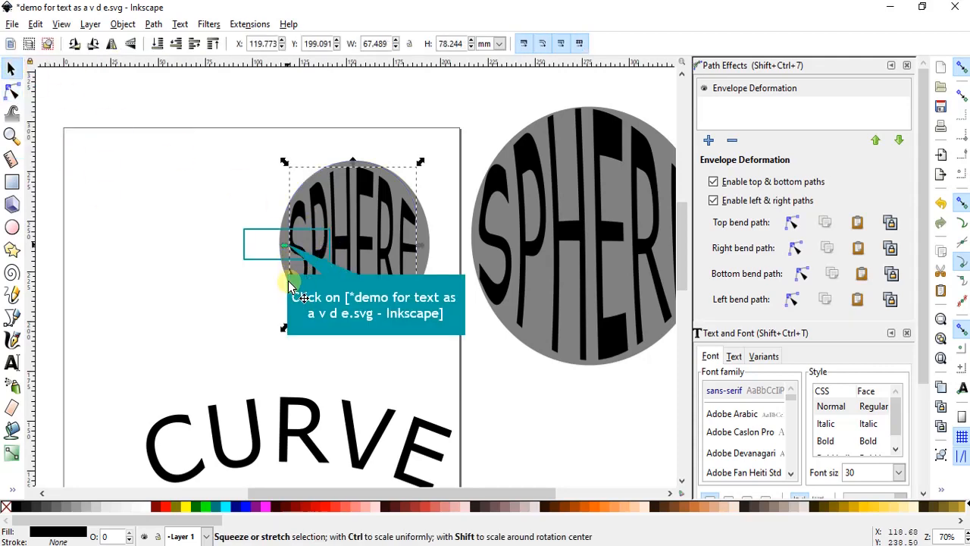
left_click_drag(288, 247, 283, 247)
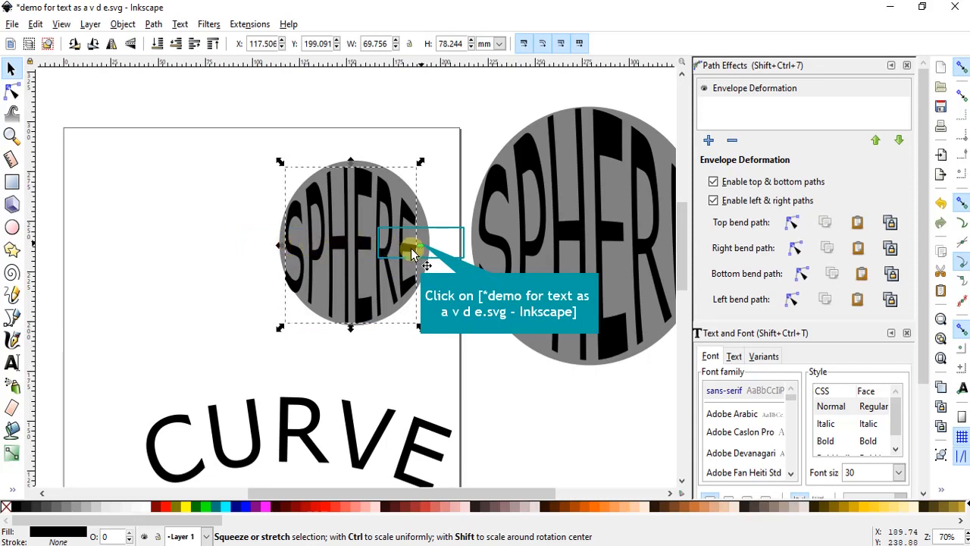
left_click_drag(421, 247, 426, 245)
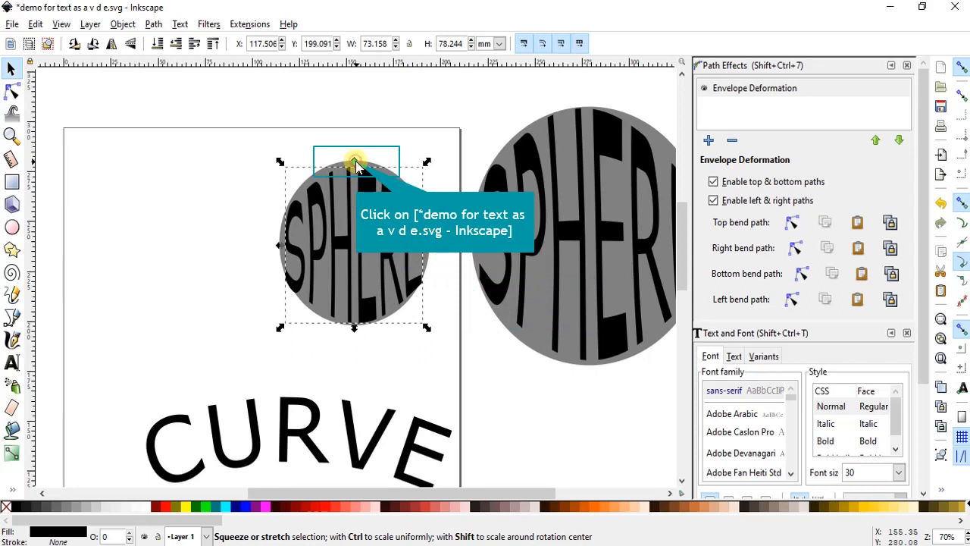
left_click_drag(355, 162, 356, 157)
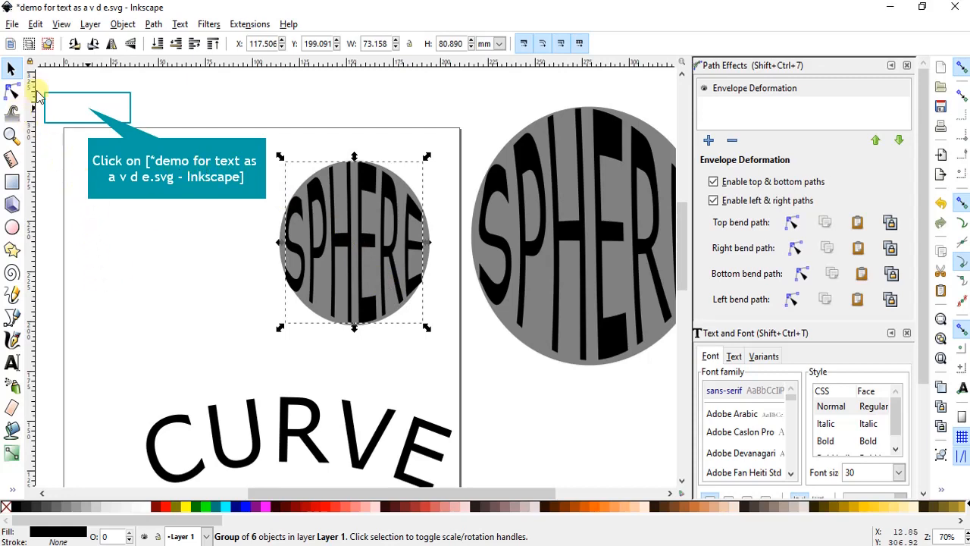
left_click(87, 112)
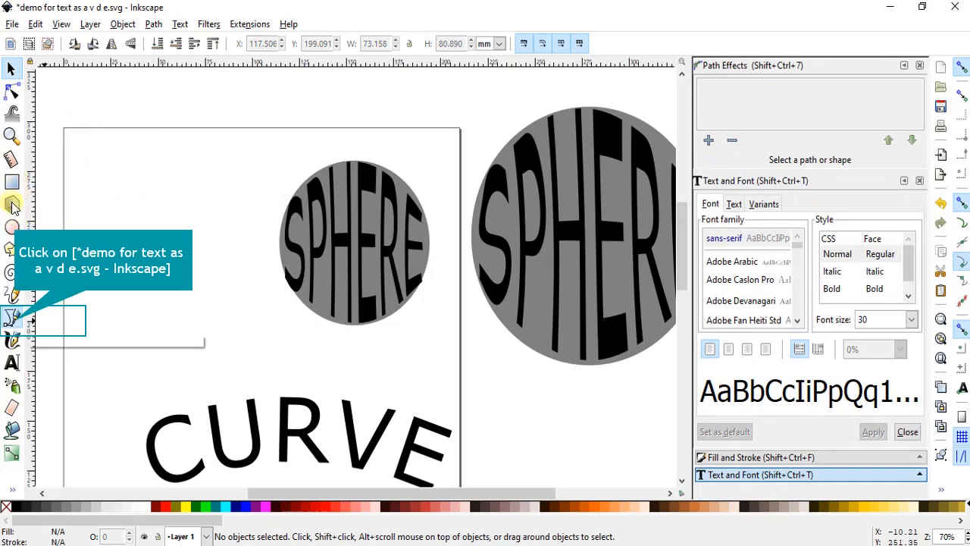
Draw an upward-arched Bezier curve about 48 mm long beside the smaller circle as the upper body of a fish.
left_click(13, 320)
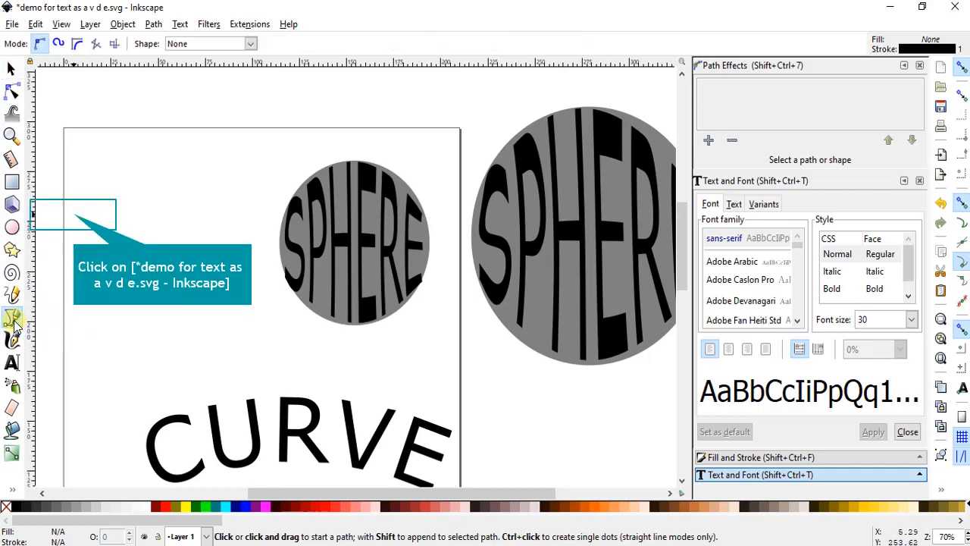
left_click(73, 214)
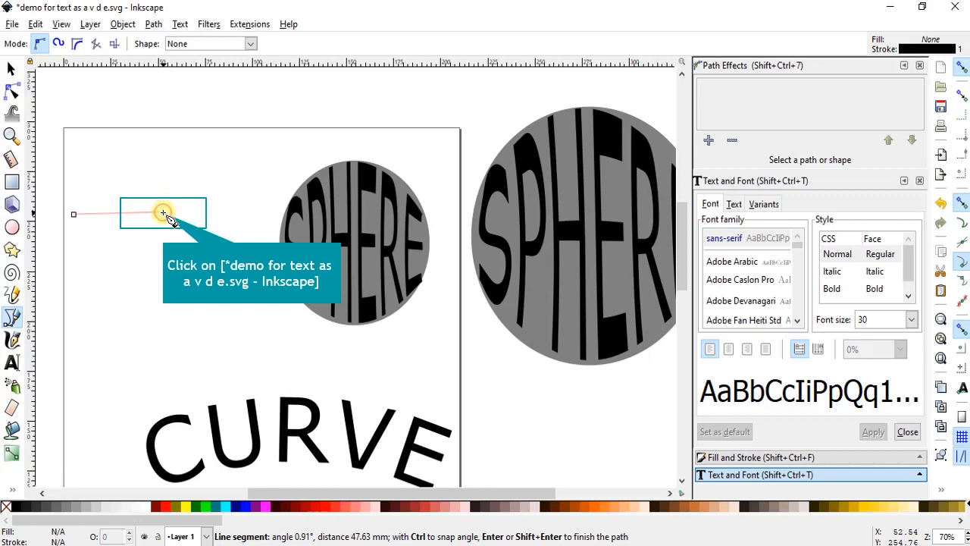
left_click_drag(163, 213, 216, 251)
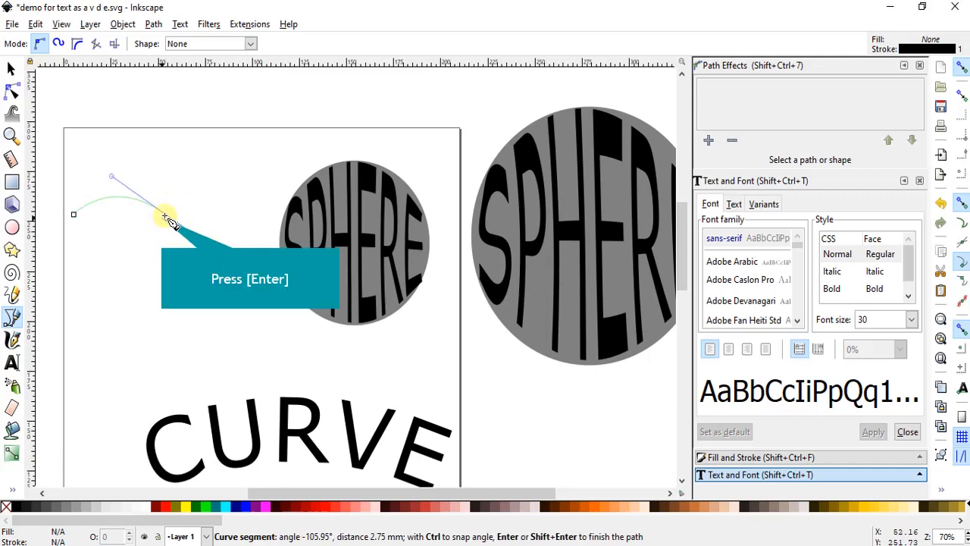
key("Return")
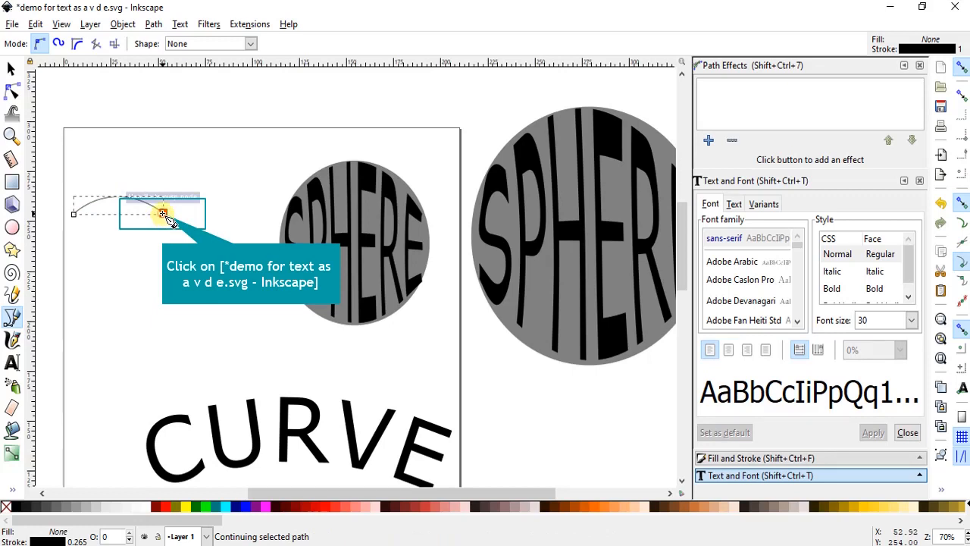
Extend the fish outline with its tail: a straight upper edge, an inward-curved back edge about 35 mm tall, and a lower edge about 17 mm long.
left_click(163, 213)
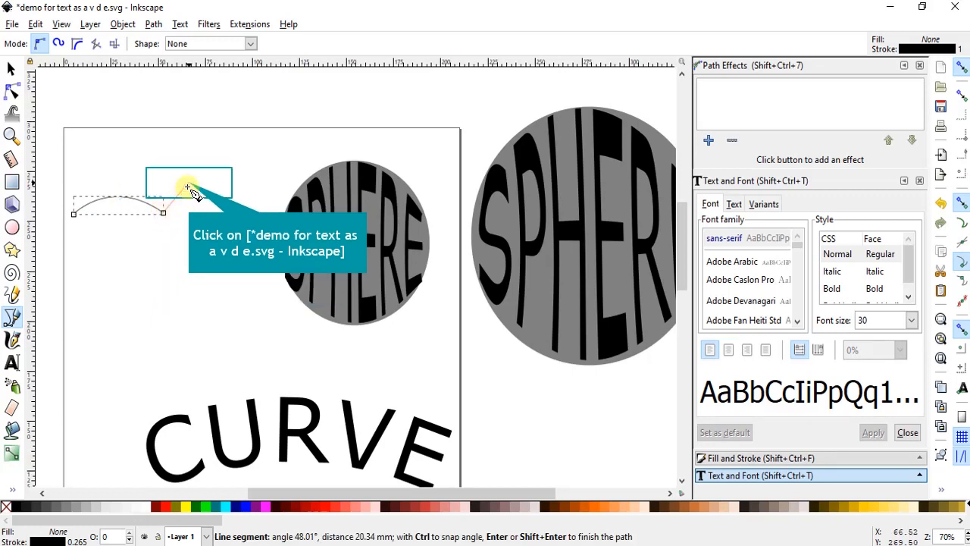
left_click(189, 182)
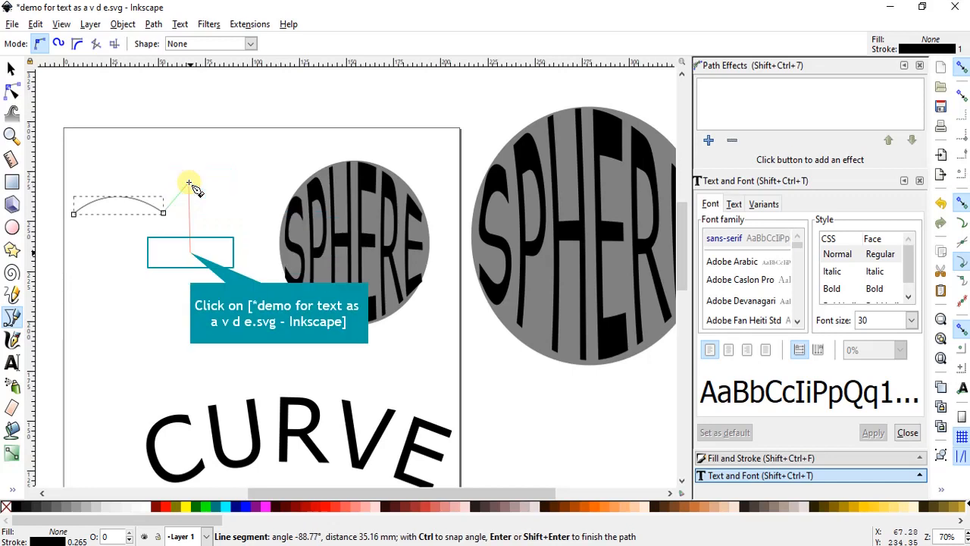
double_click(190, 252)
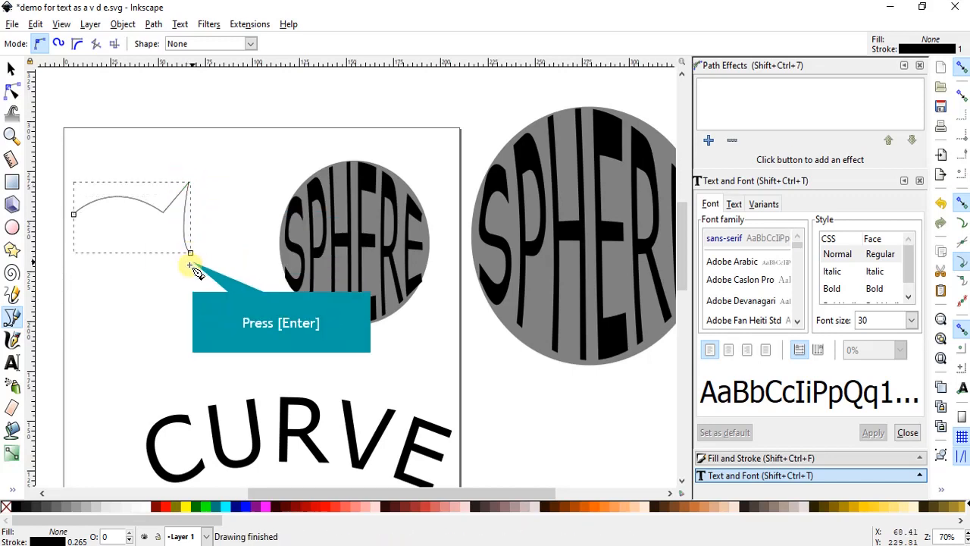
left_click(190, 253)
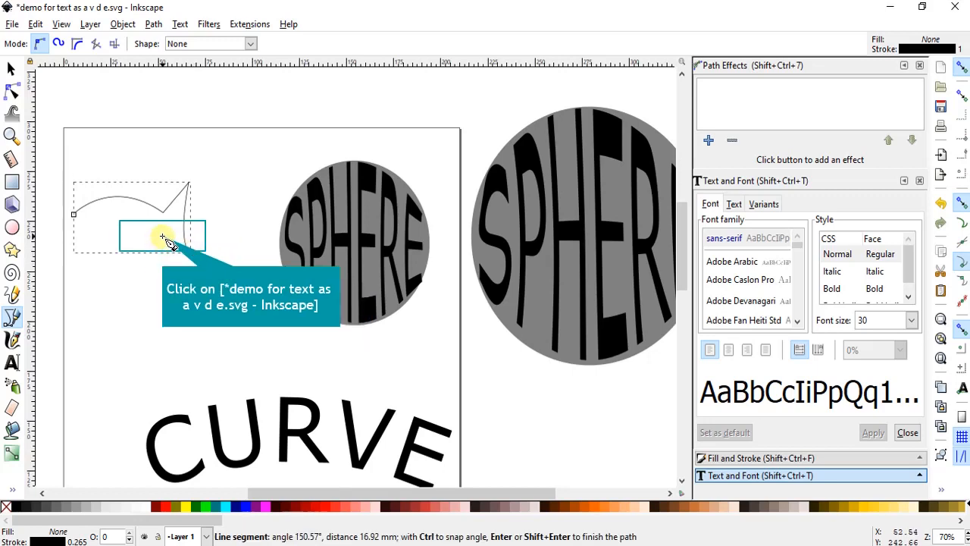
left_click(162, 237)
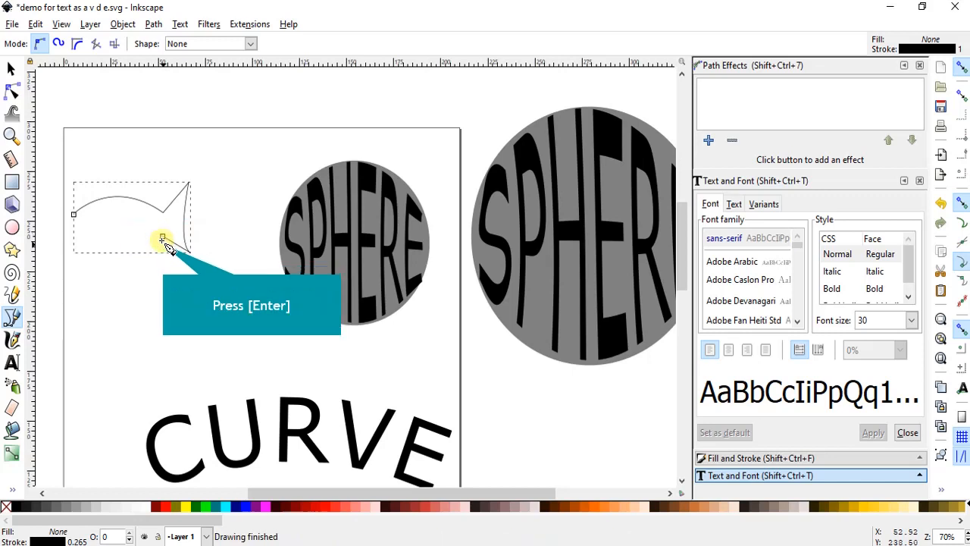
Close the fish outline with a downward-bowed belly curve from the tail back to the nose.
left_click(162, 237)
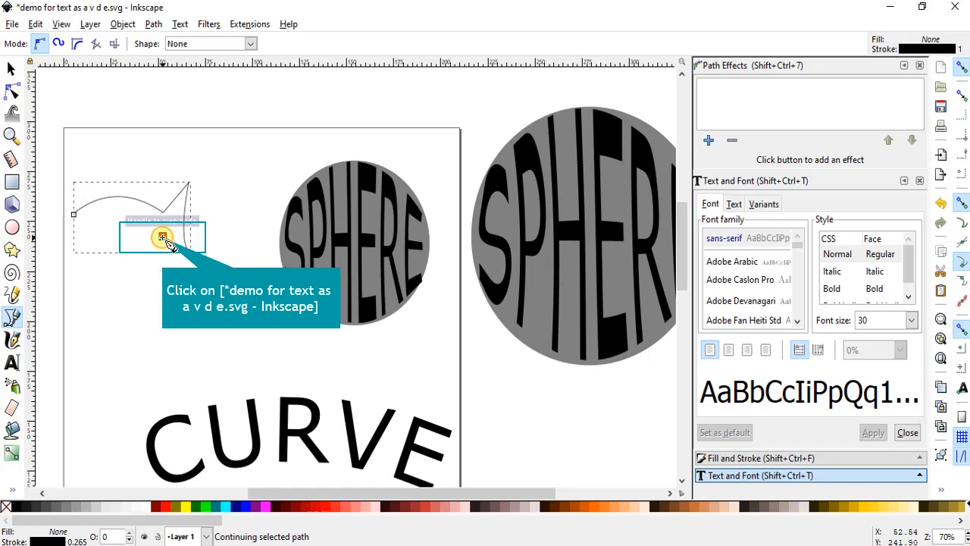
left_click(74, 215)
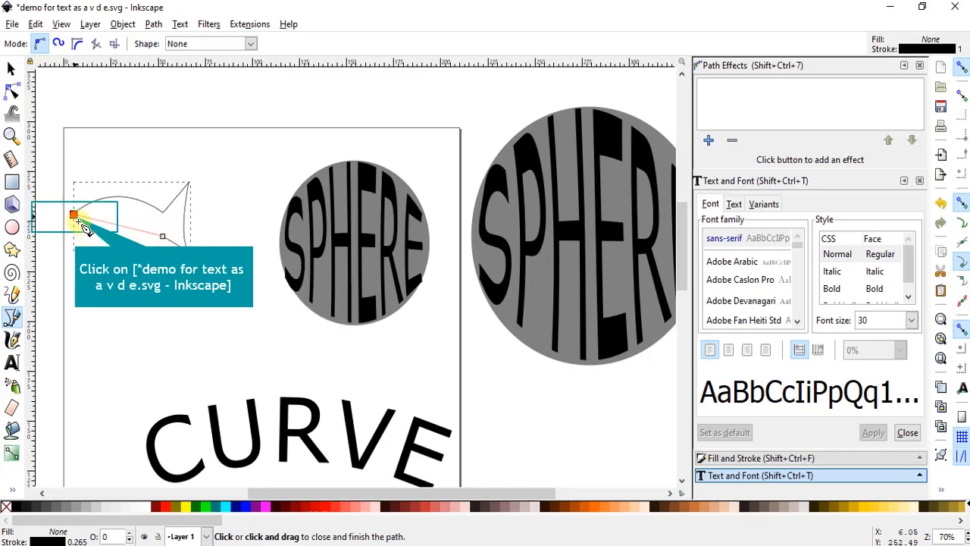
left_click_drag(73, 215, 47, 161)
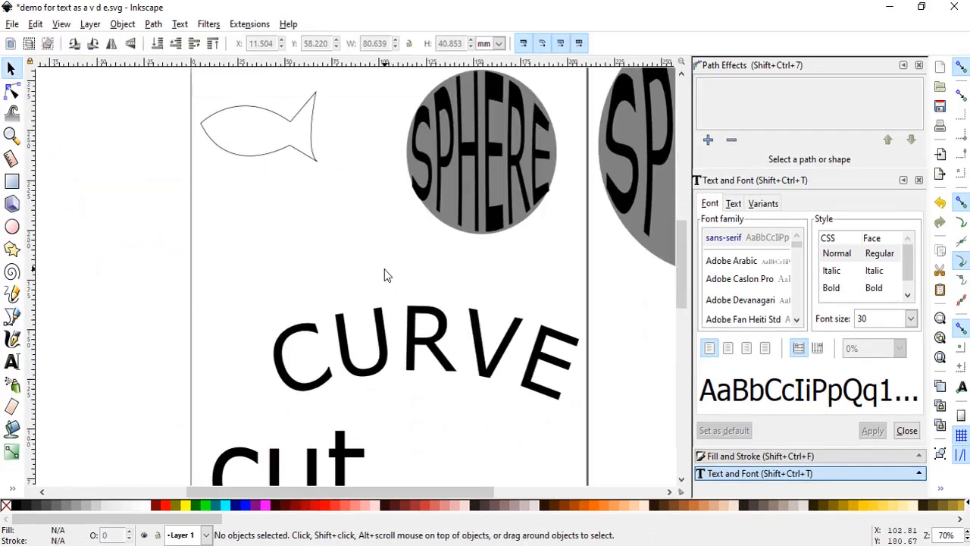
Convert the word cut from flowed text to paths, then clear the selection.
scroll(384, 269, "down", 6)
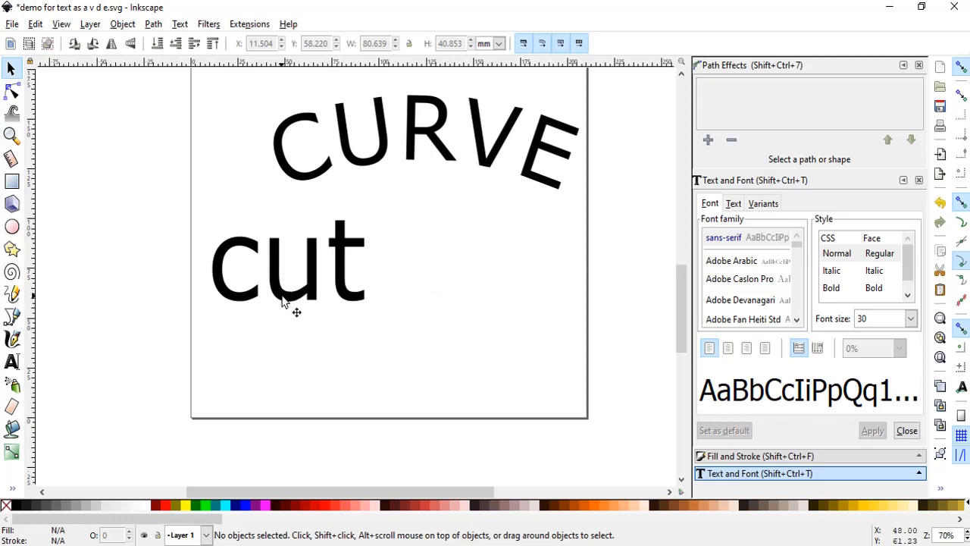
left_click(249, 301)
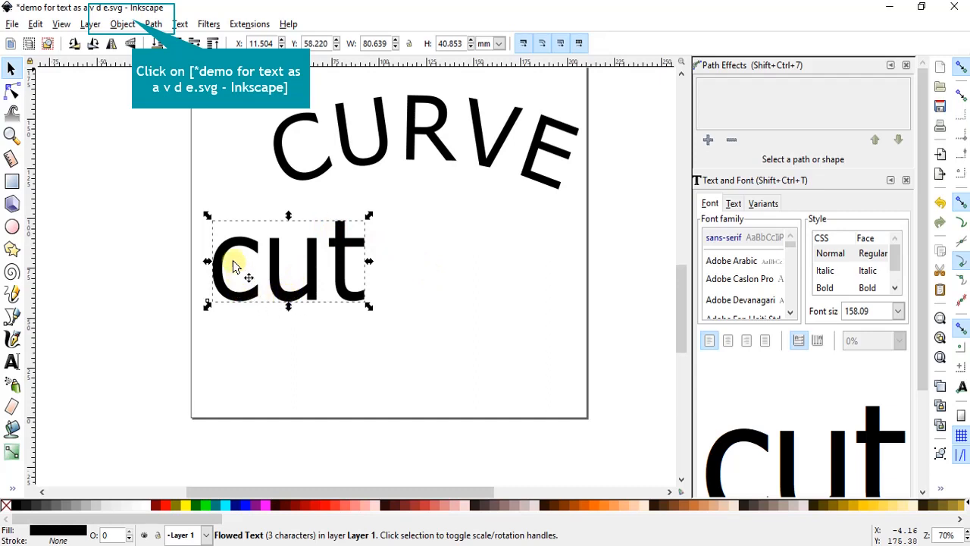
left_click(149, 24)
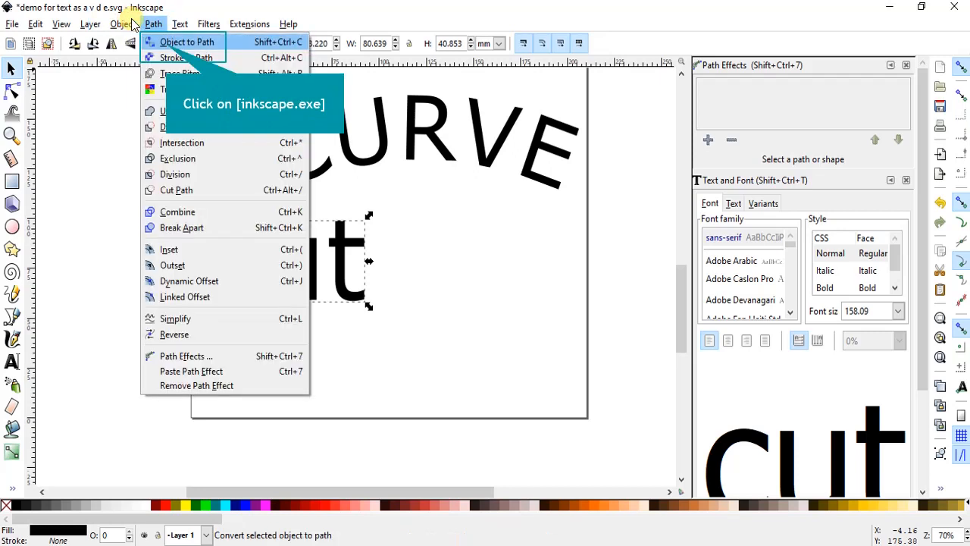
left_click(168, 44)
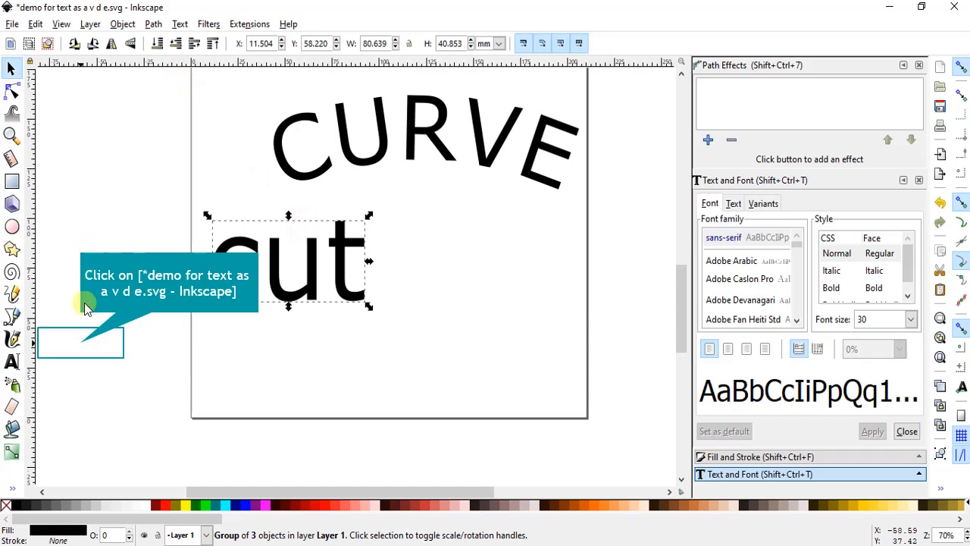
left_click(81, 345)
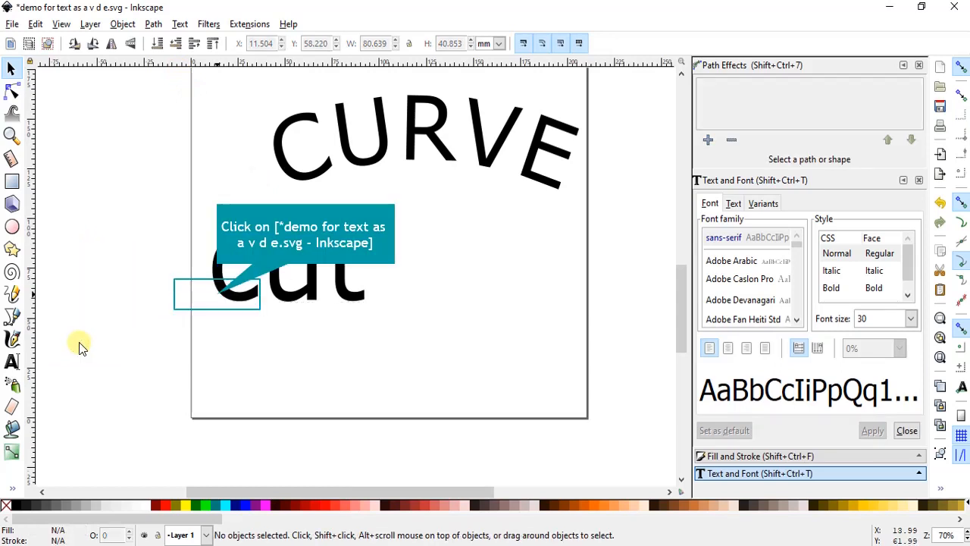
Ungroup the word cut into separate letter paths, then clear the selection.
left_click(215, 295)
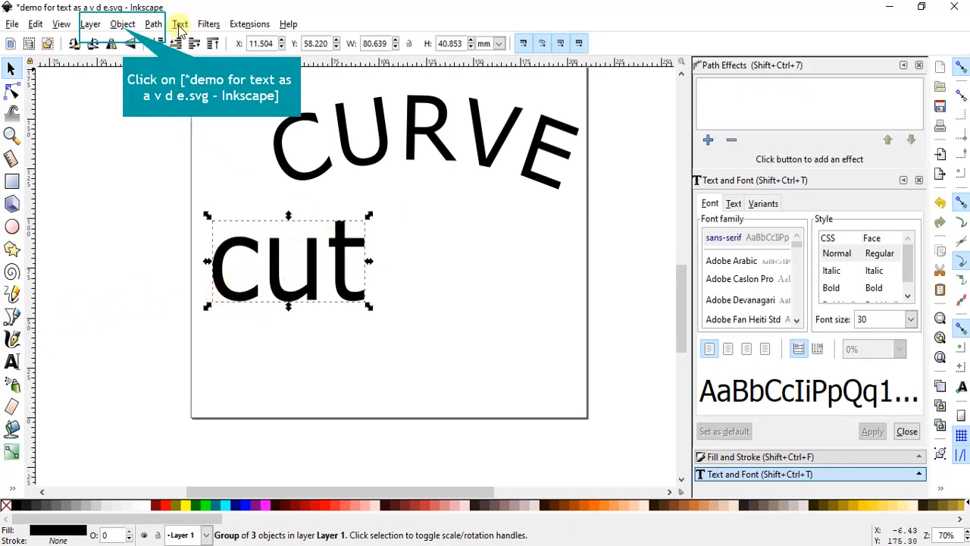
left_click(122, 28)
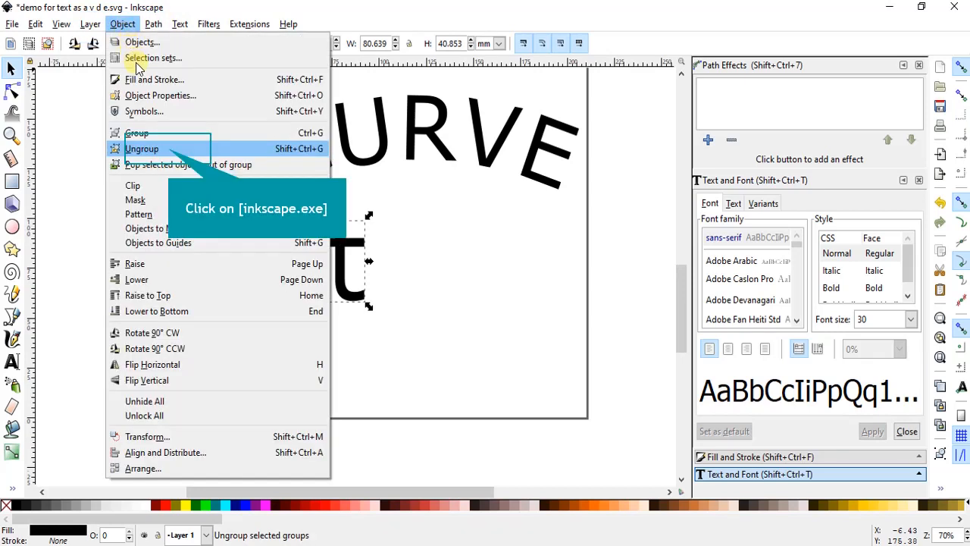
left_click(169, 154)
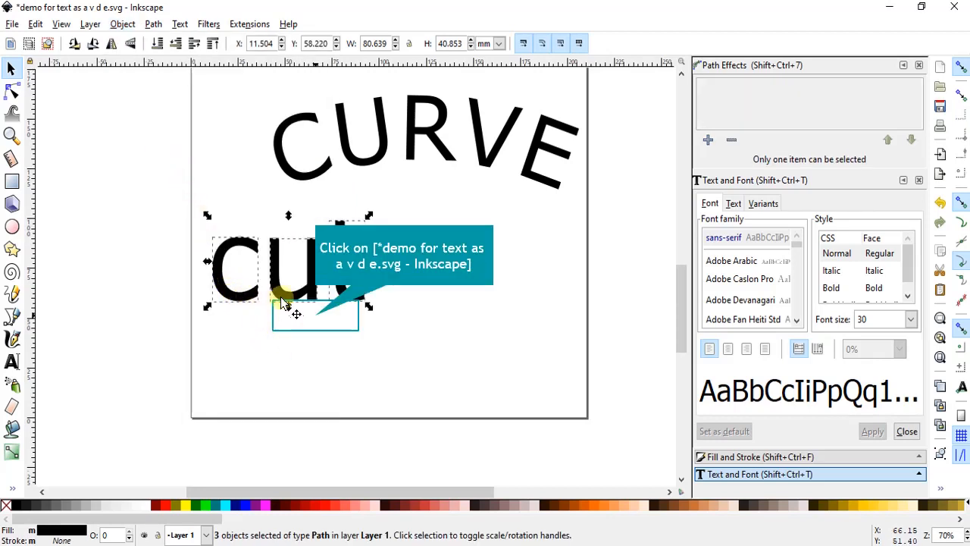
left_click(317, 319)
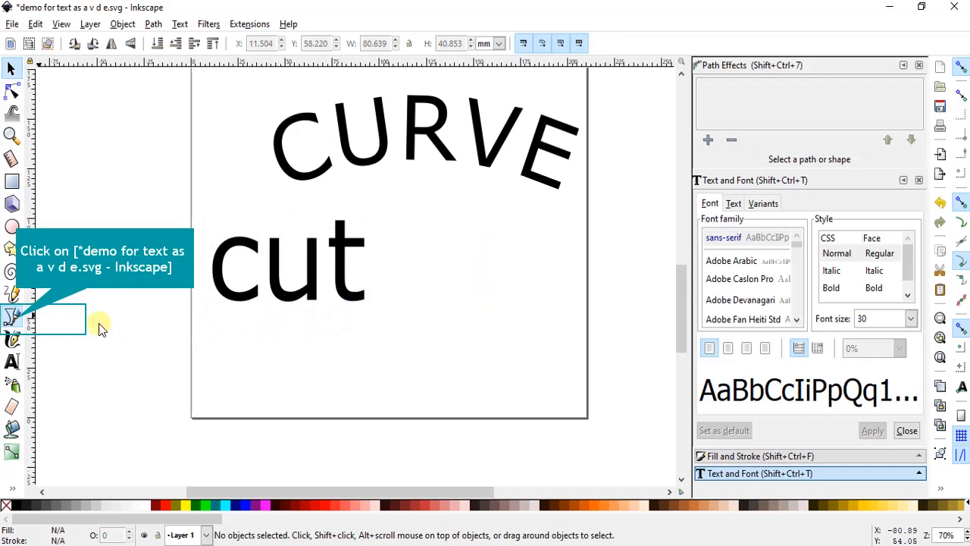
Draw an open Bezier cutting line from outside the c rising through its lower curve, about 33 mm wide and 12 mm high overall.
left_click(14, 318)
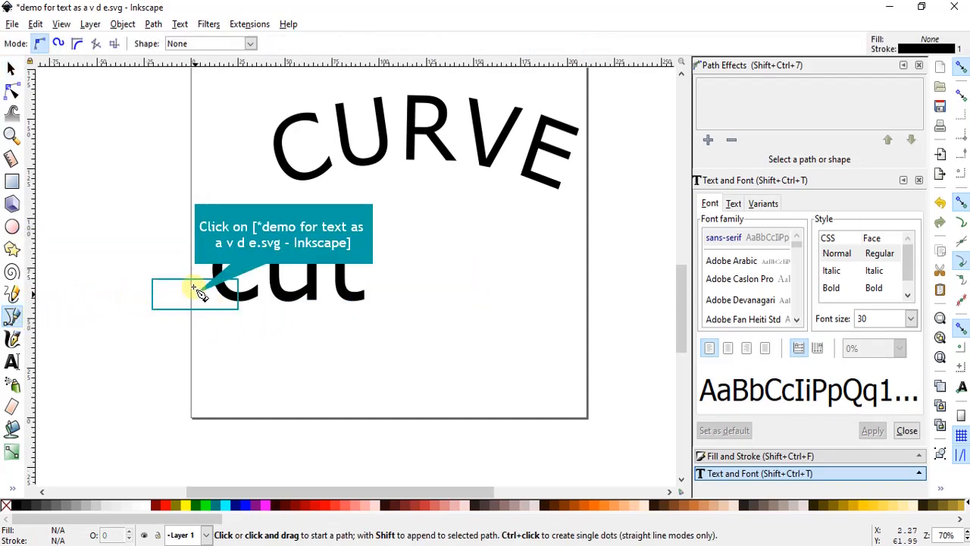
left_click(195, 294)
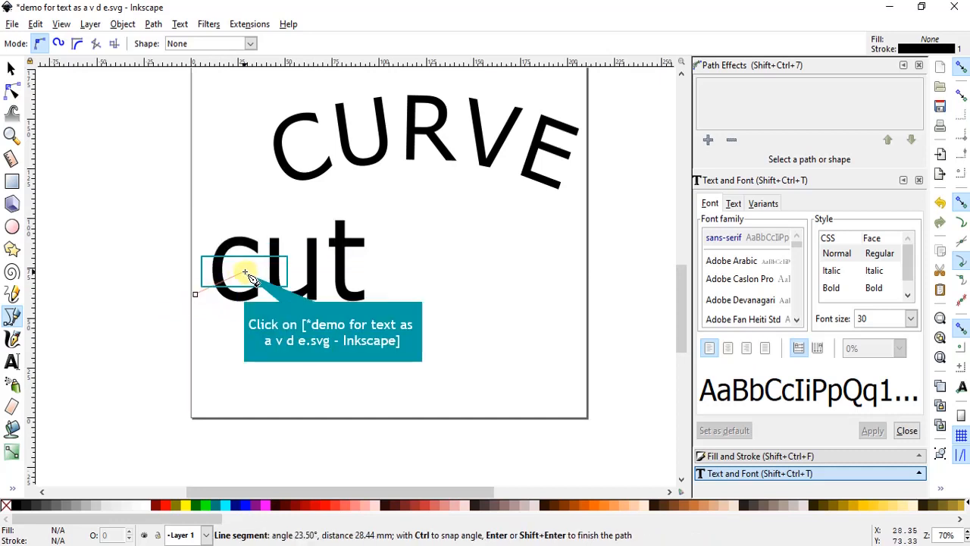
left_click(243, 272)
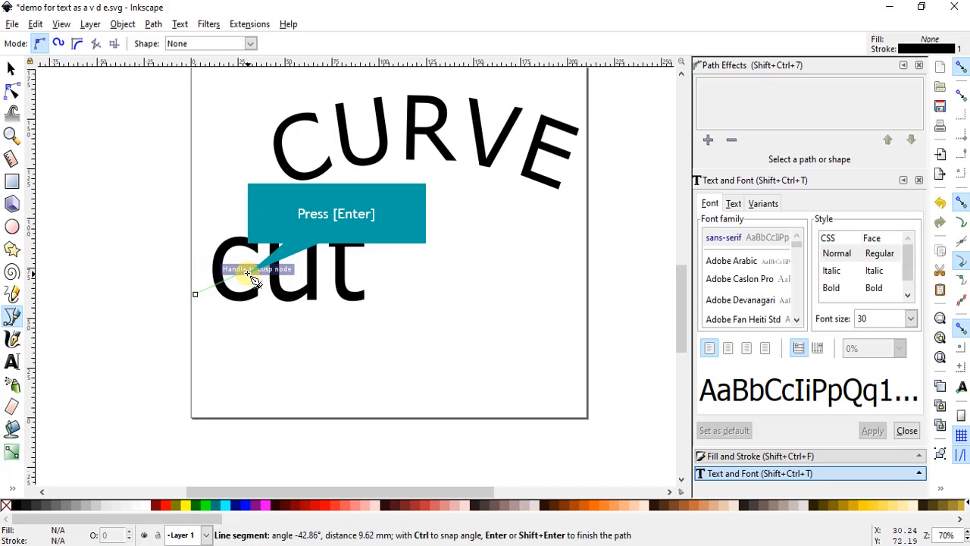
key("Return")
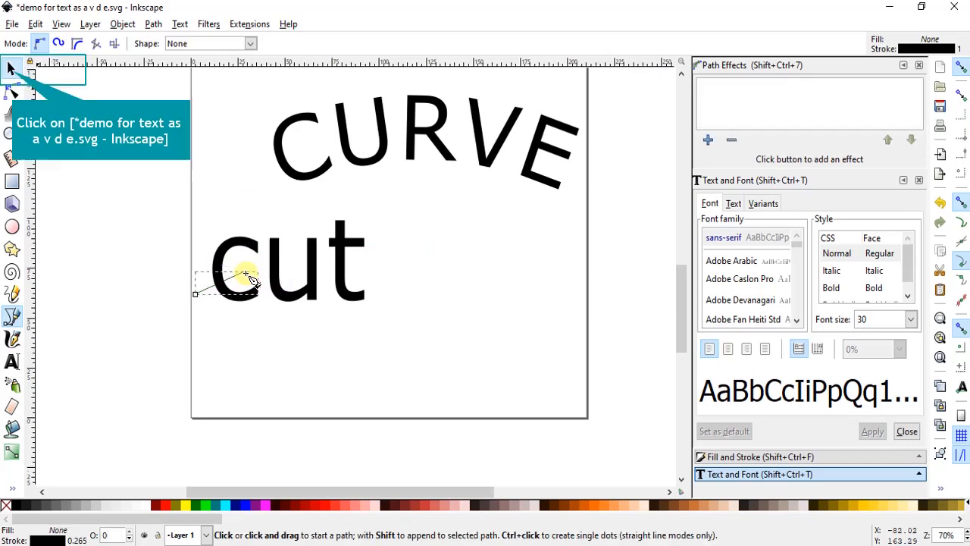
Divide the letter c along the cutting line with the Division operation, then clear the selection.
left_click(11, 70)
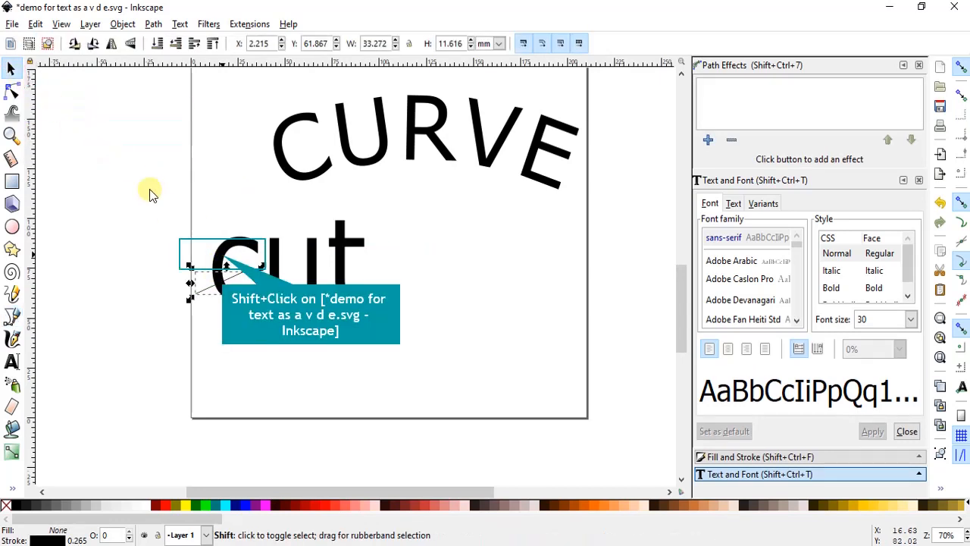
left_click(224, 261, "shift")
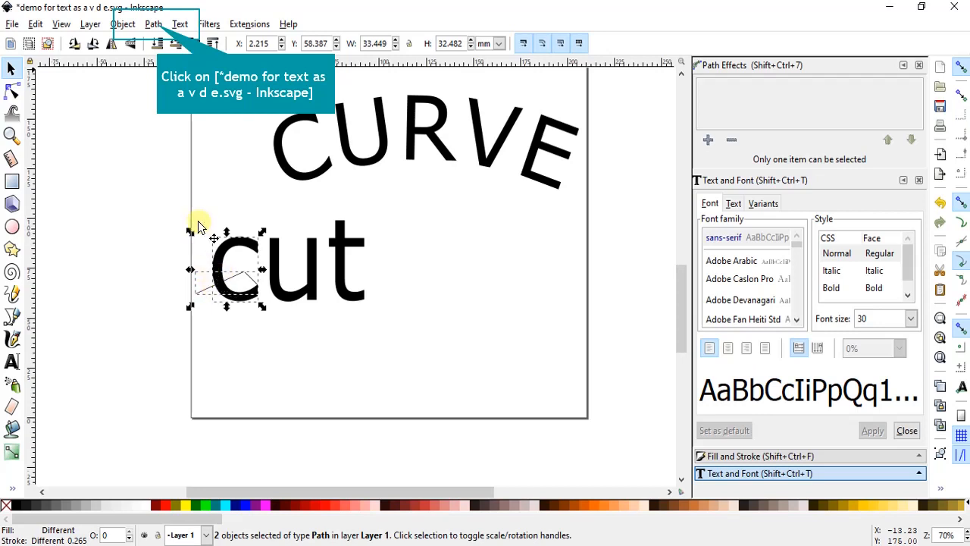
left_click(155, 25)
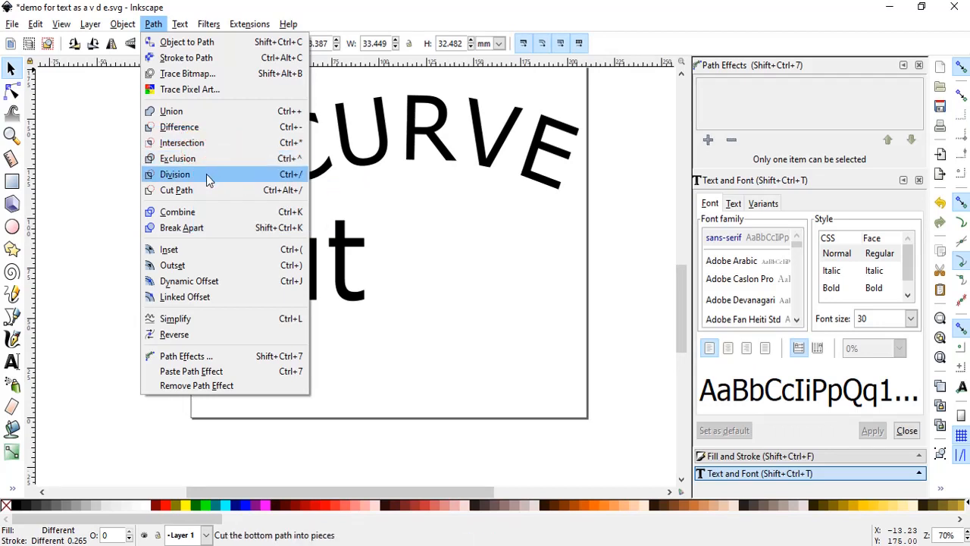
left_click(206, 173)
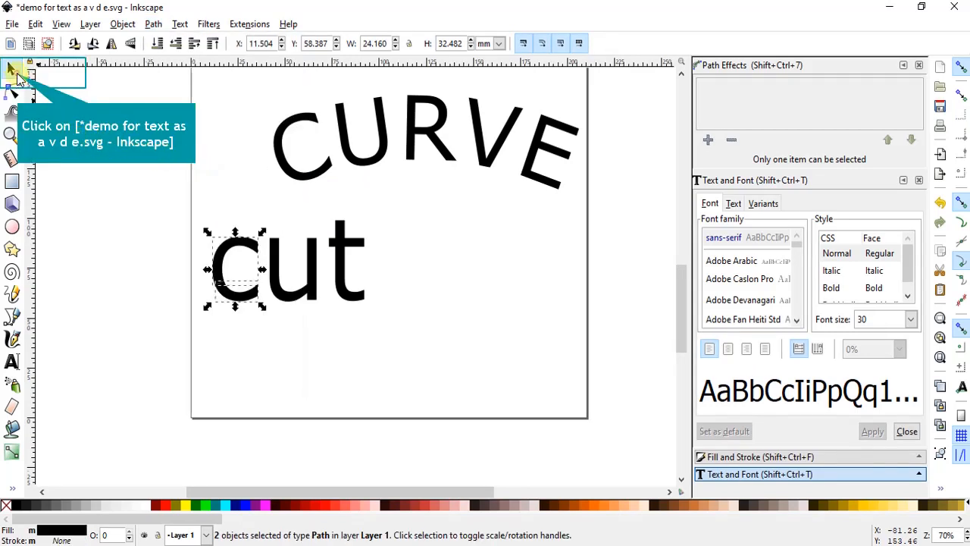
left_click(14, 71)
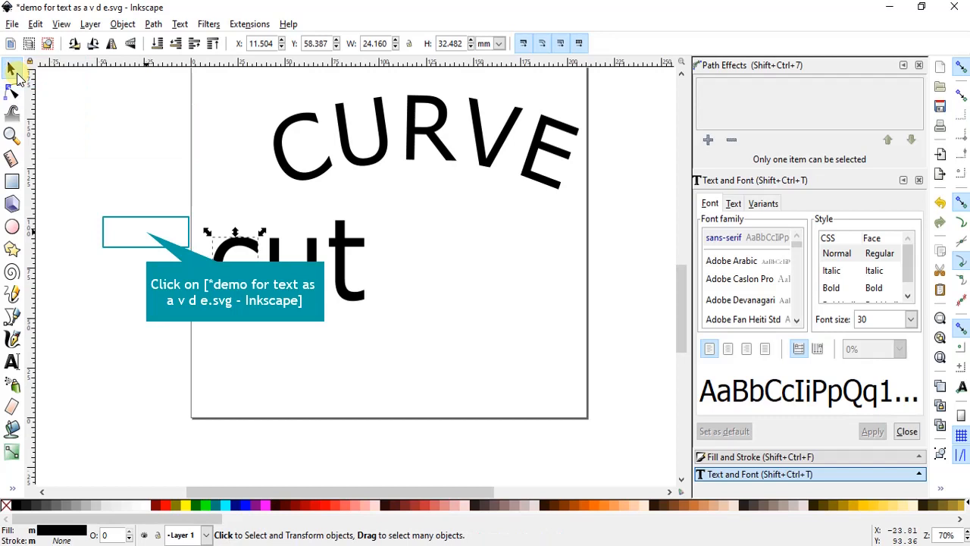
left_click(146, 236)
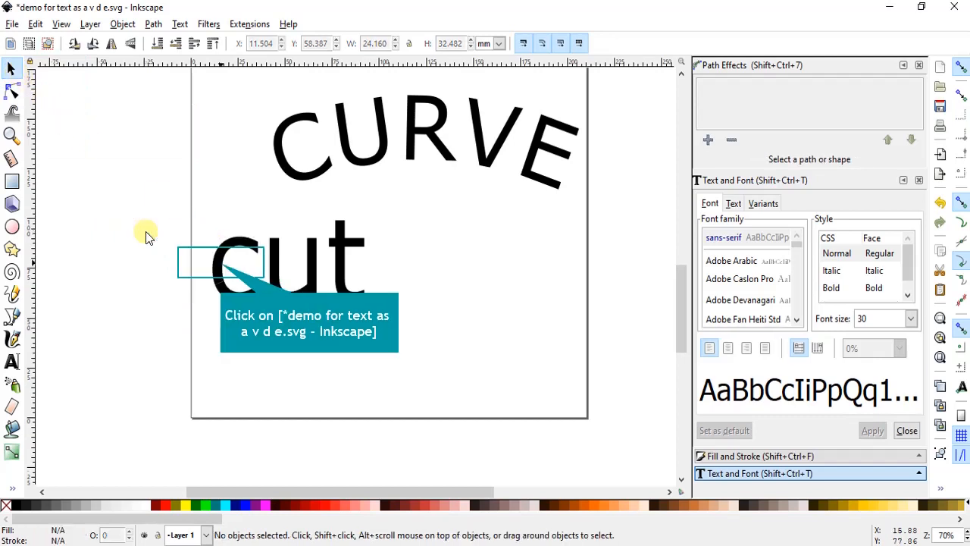
Nudge the upper piece of the divided c upward by about 1 mm to open a gap at the cut, and deselect it.
left_click(221, 265)
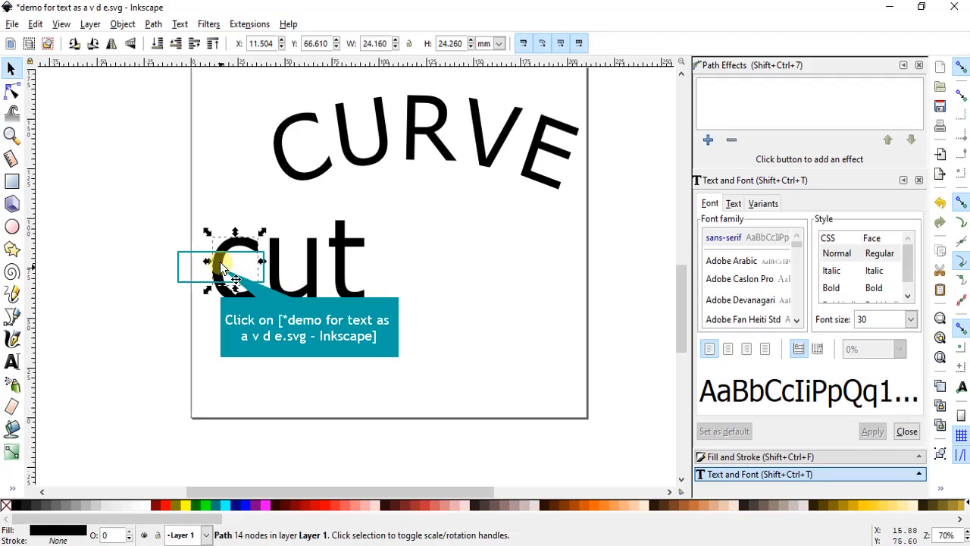
left_click(221, 269)
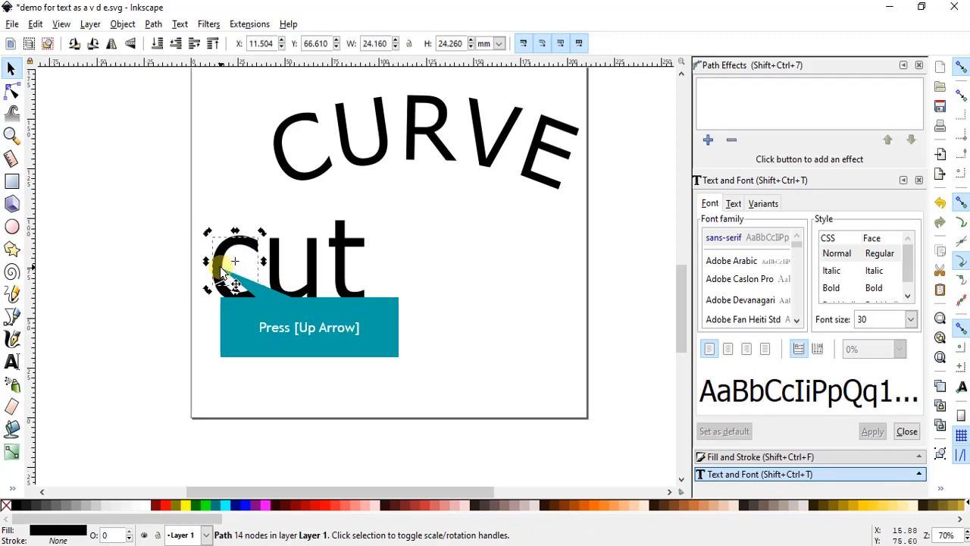
key("Up")
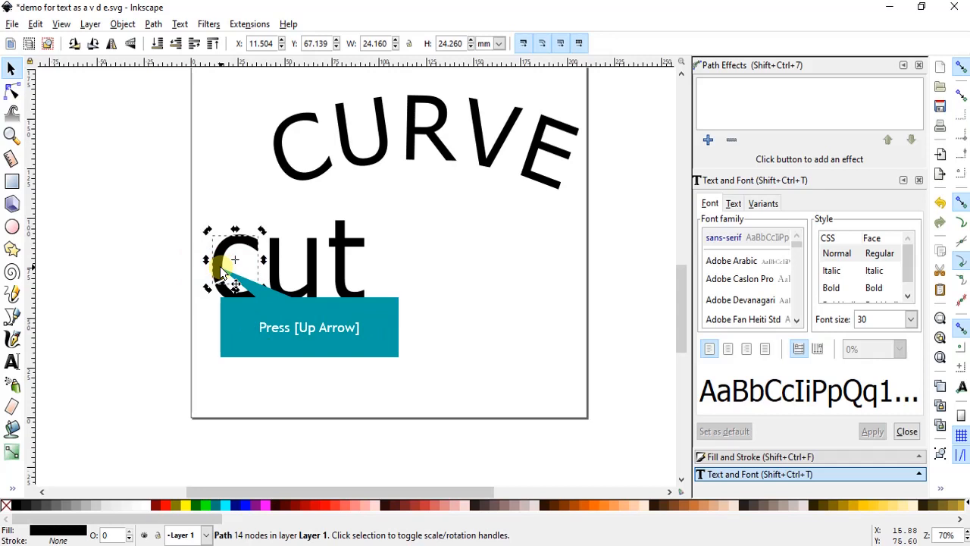
key("Up")
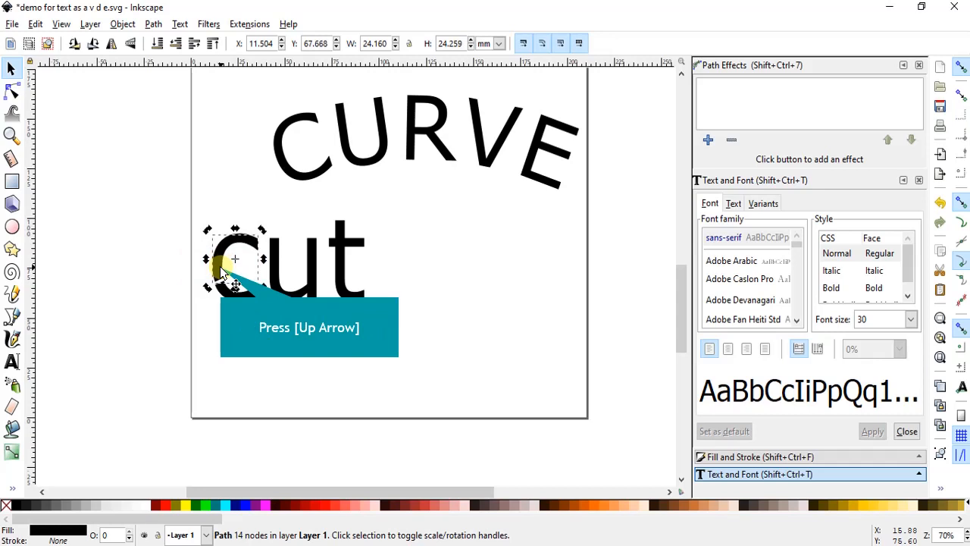
key("Up")
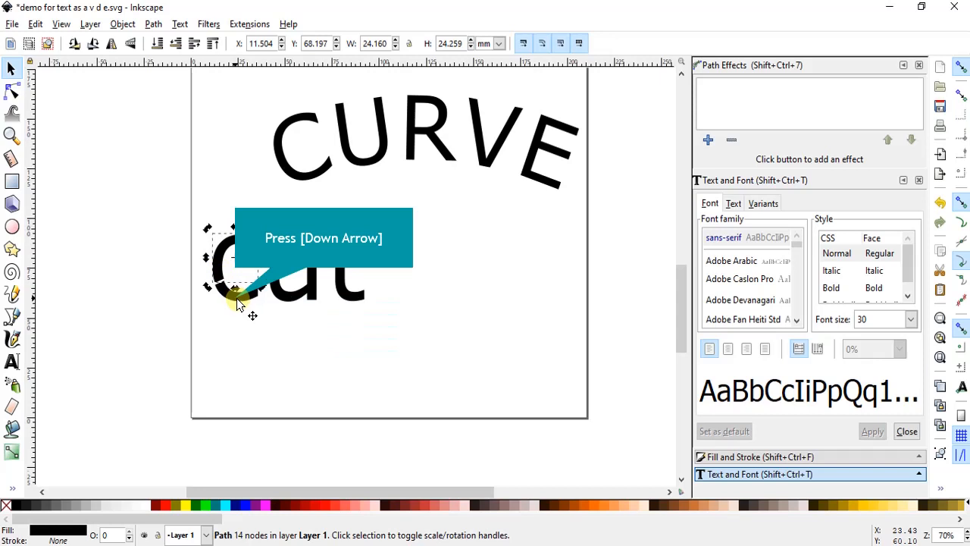
key("Down")
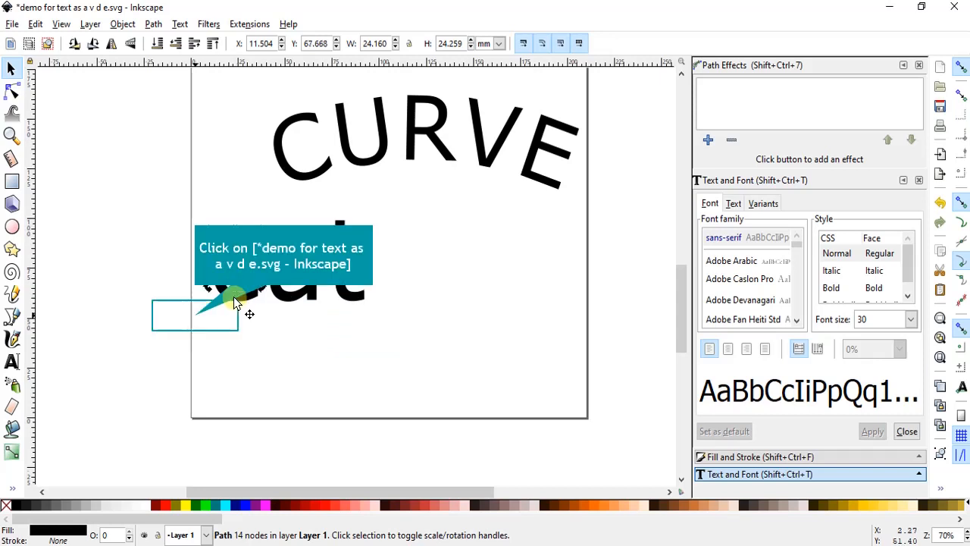
left_click(195, 315)
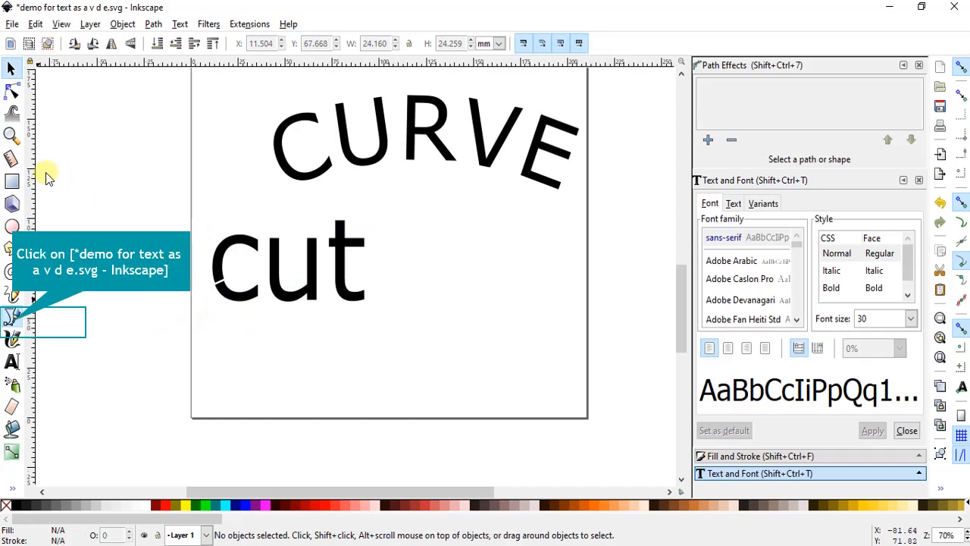
Draw a V-shaped Bezier cutting line from the c's upper end across the u to just before the t, with segments about 20 mm and 18 mm.
left_click(12, 321)
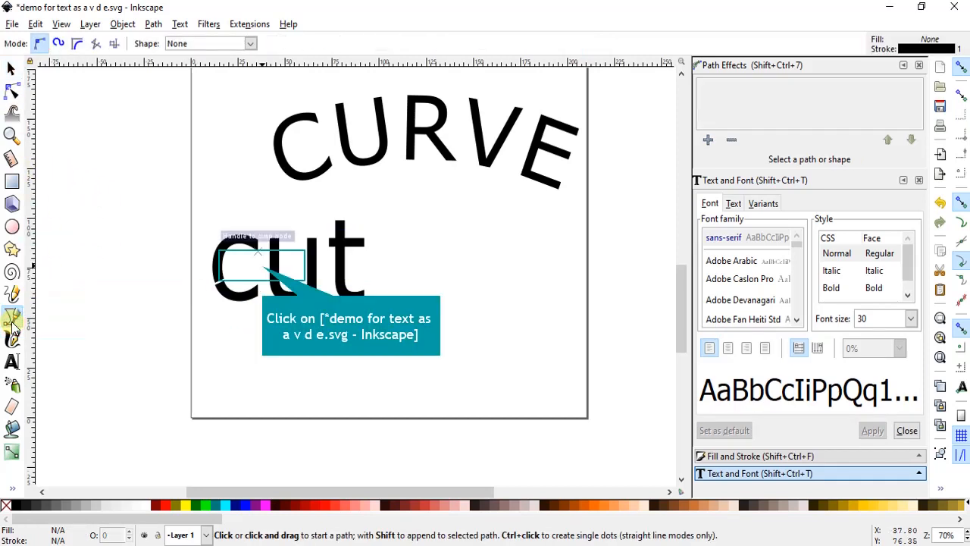
left_click(262, 265)
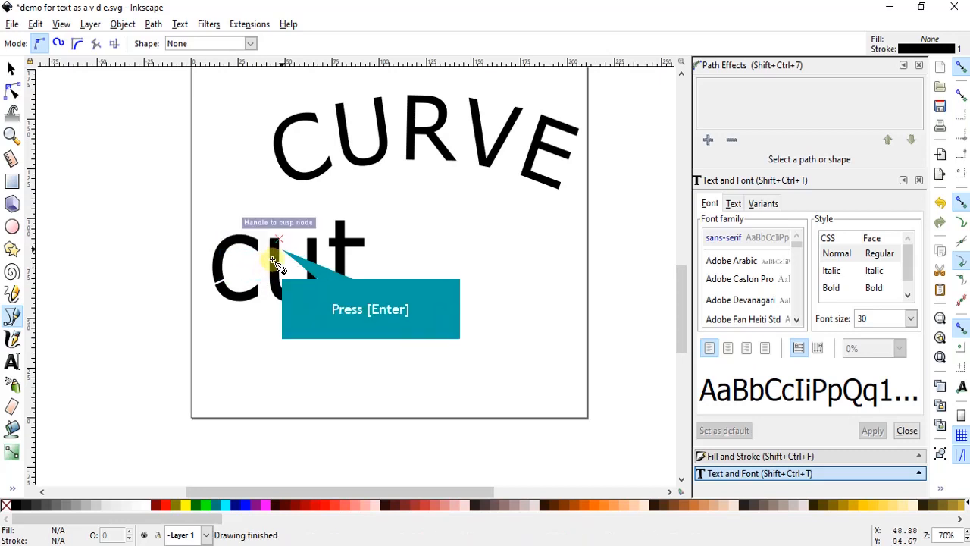
key("Return")
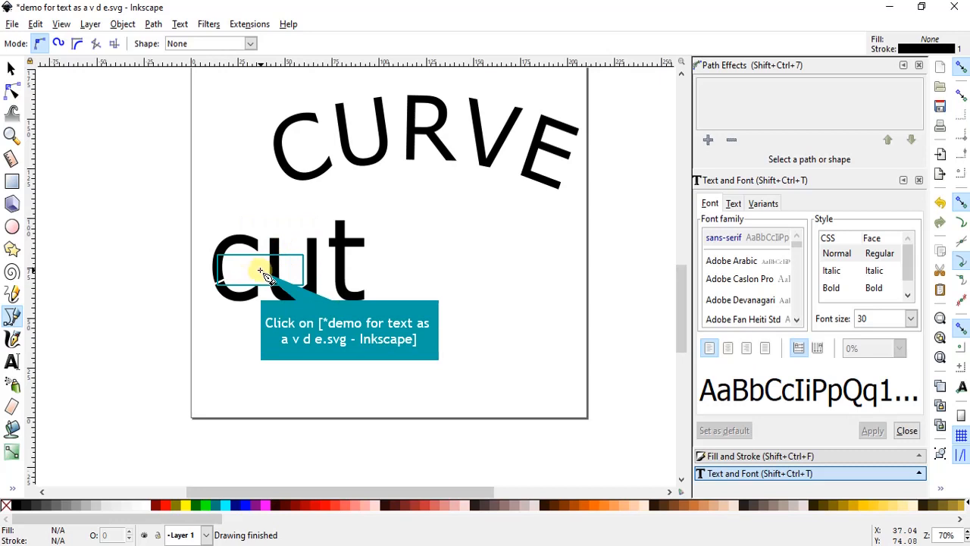
left_click(260, 271)
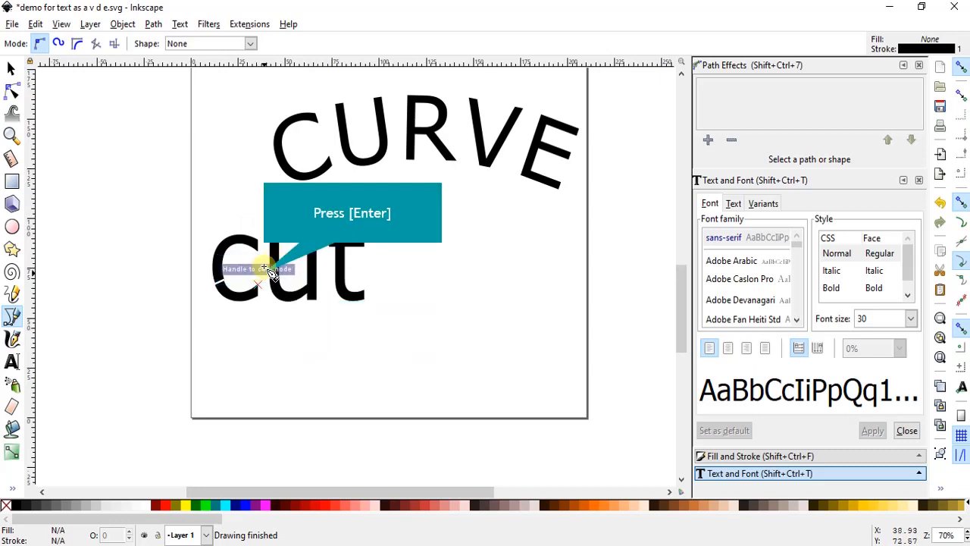
key("Return")
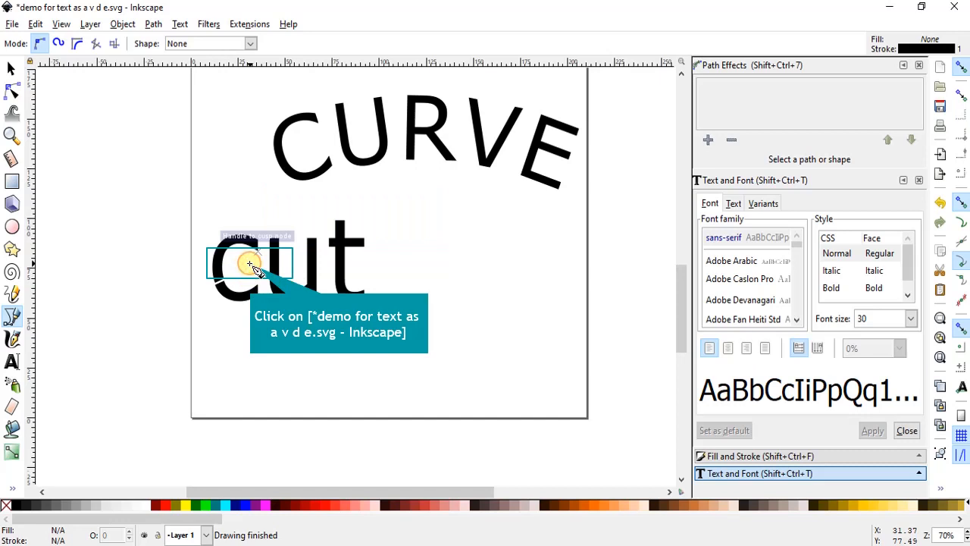
left_click(250, 263)
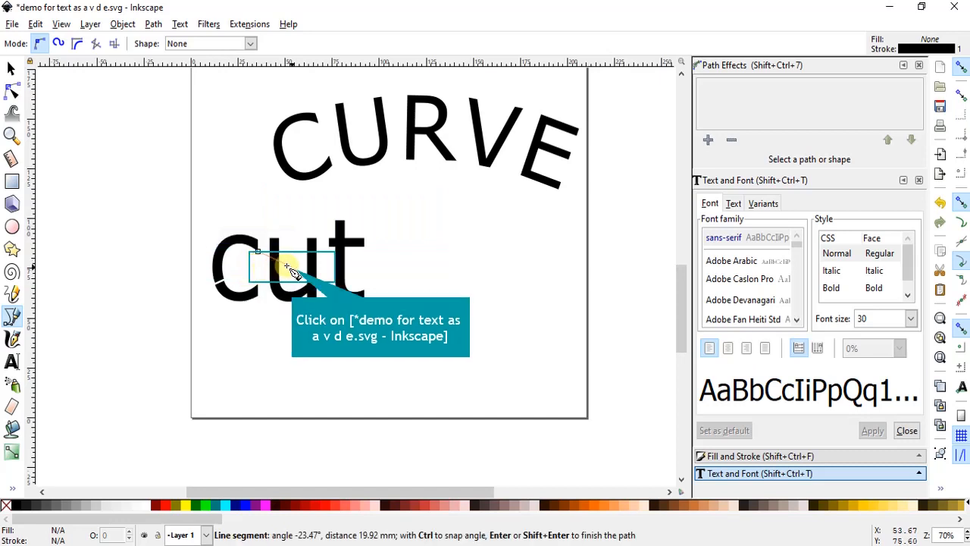
left_click(292, 267)
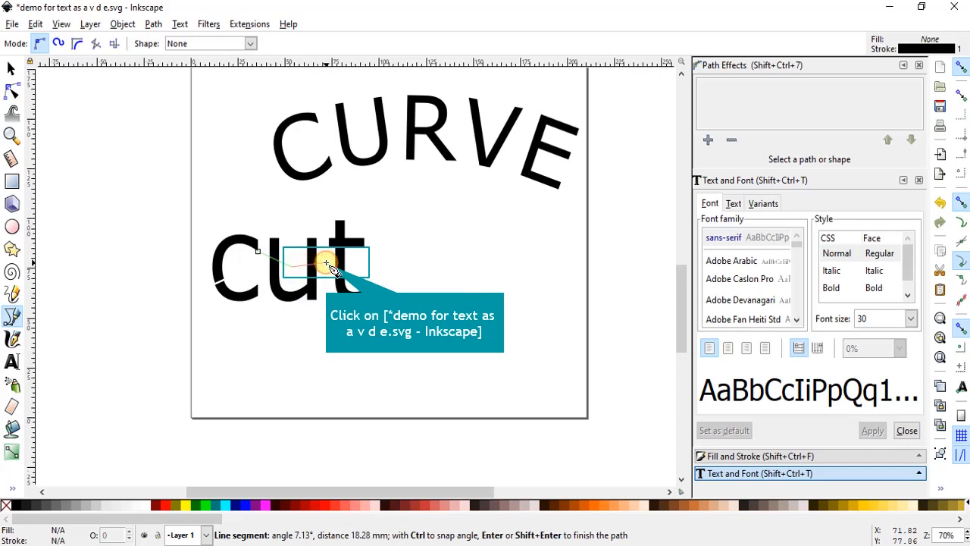
left_click(325, 262)
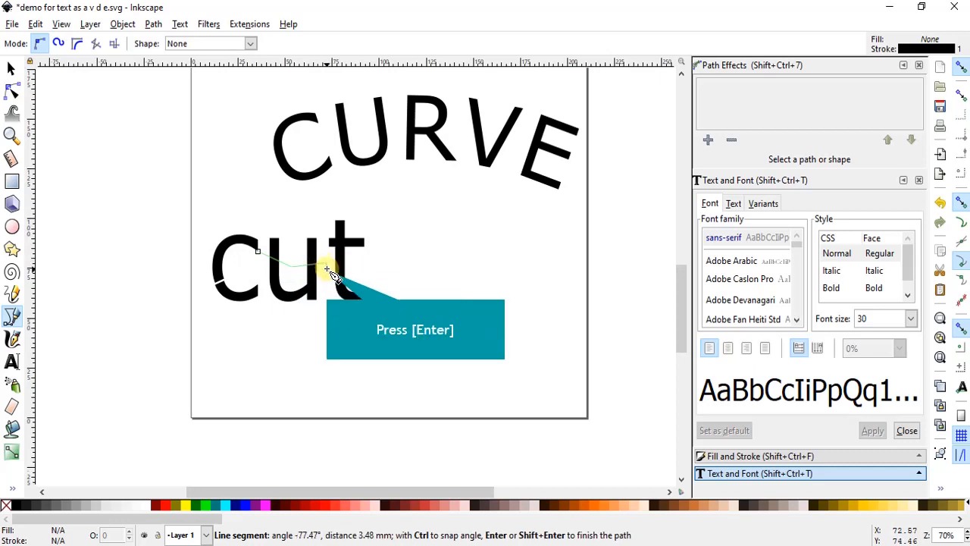
key("Return")
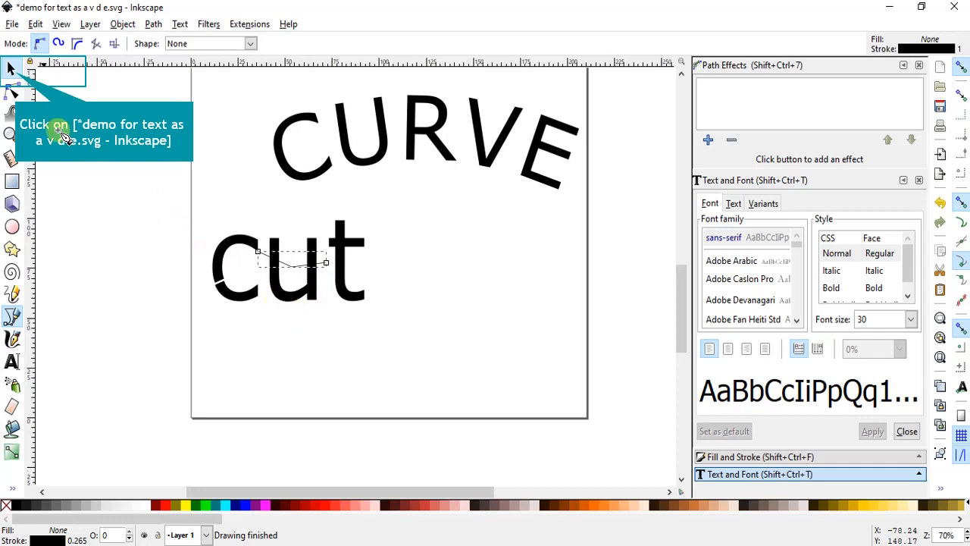
Divide the letter u along the V-shaped cutting line with the Division operation, then clear the selection.
left_click(13, 70)
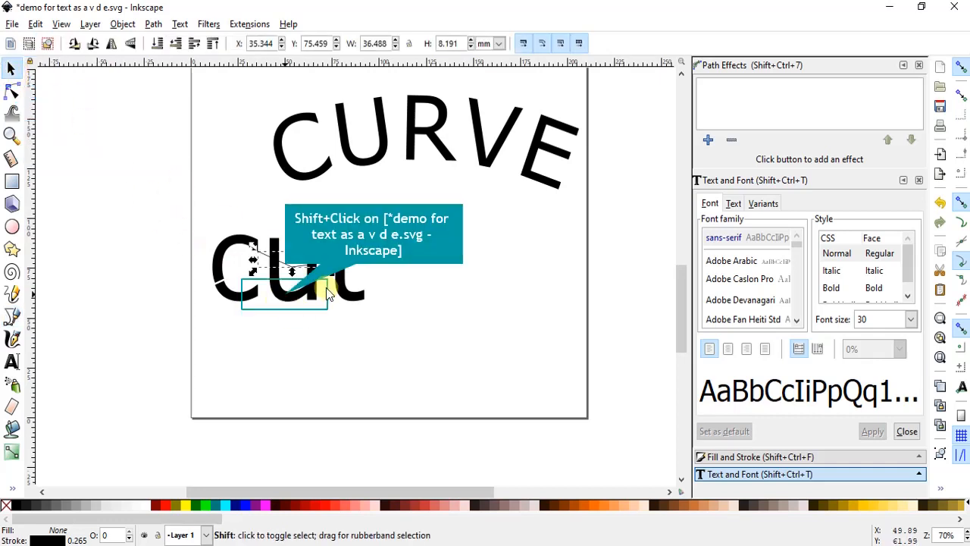
left_click(283, 293, "shift")
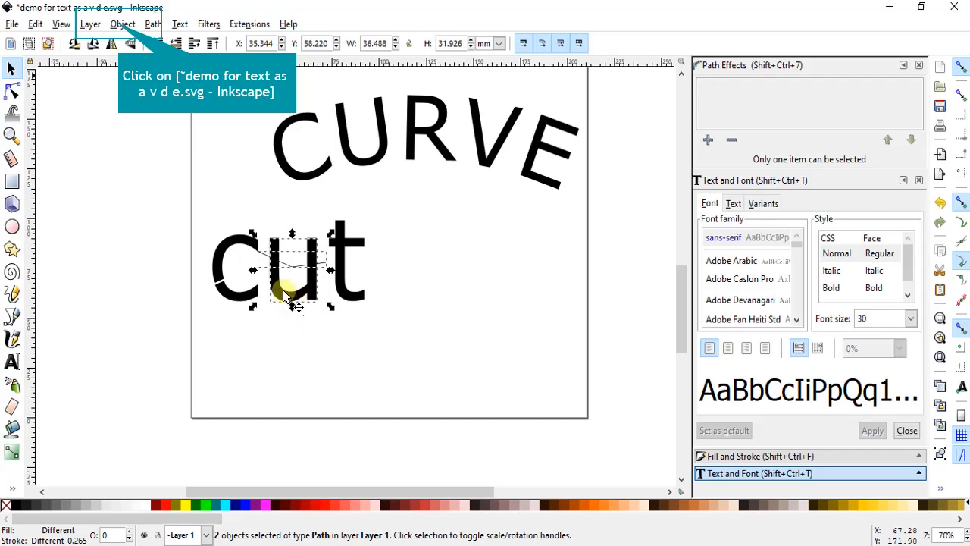
left_click(118, 24)
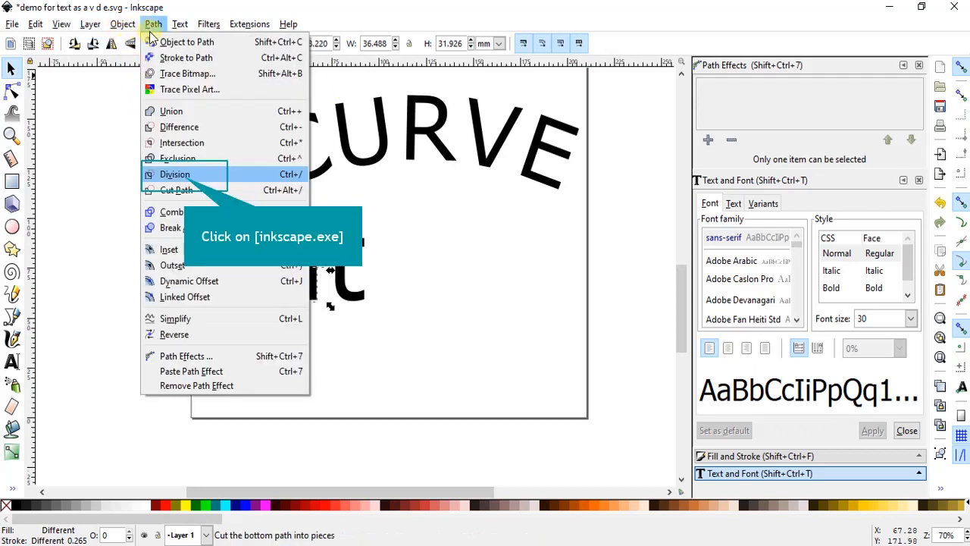
left_click(186, 175)
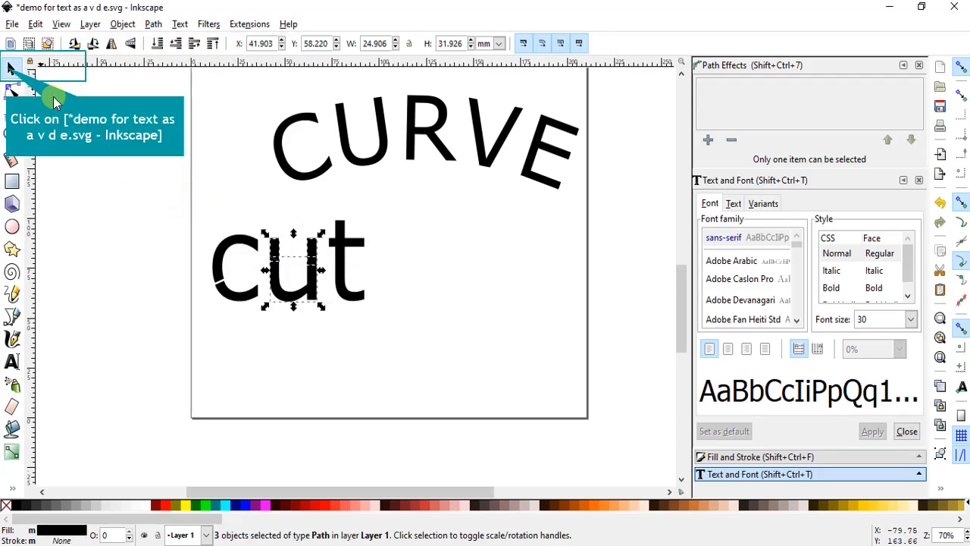
left_click(9, 68)
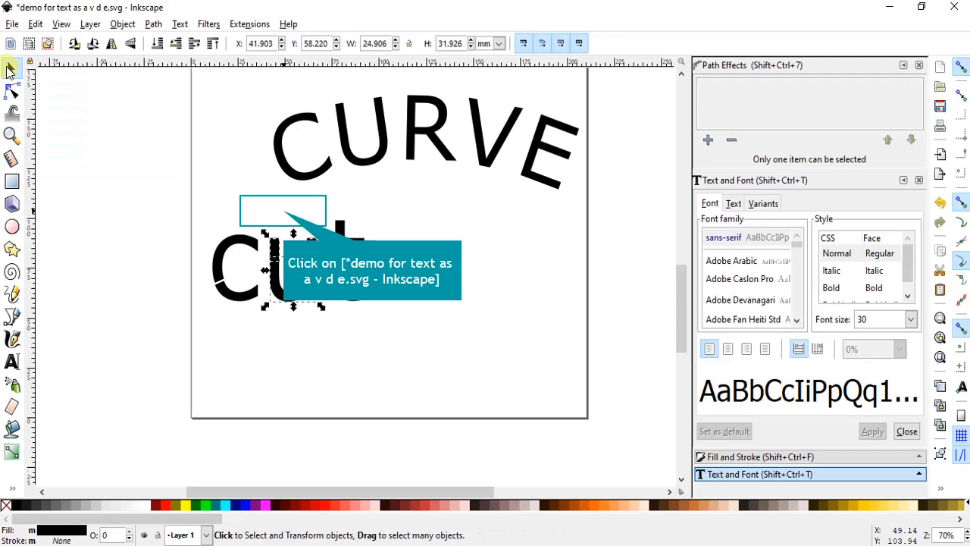
left_click(284, 214)
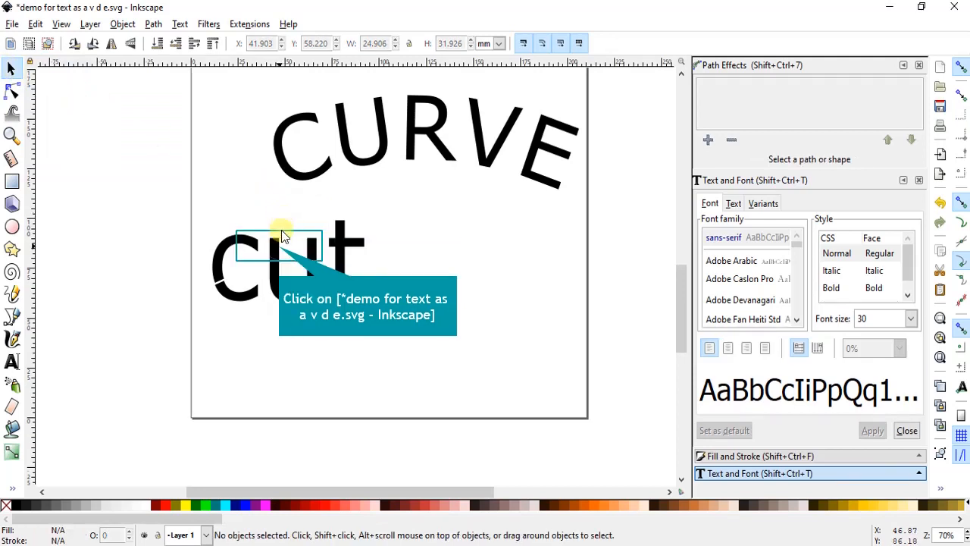
Nudge the upper piece of the u's left stem upward by about 1 mm to open a gap at the cut.
left_click(278, 245)
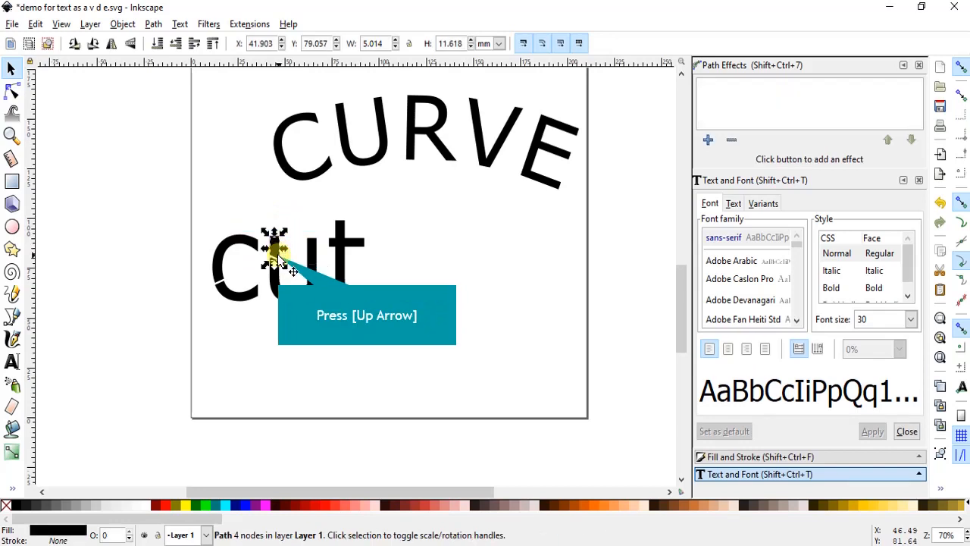
key("Up")
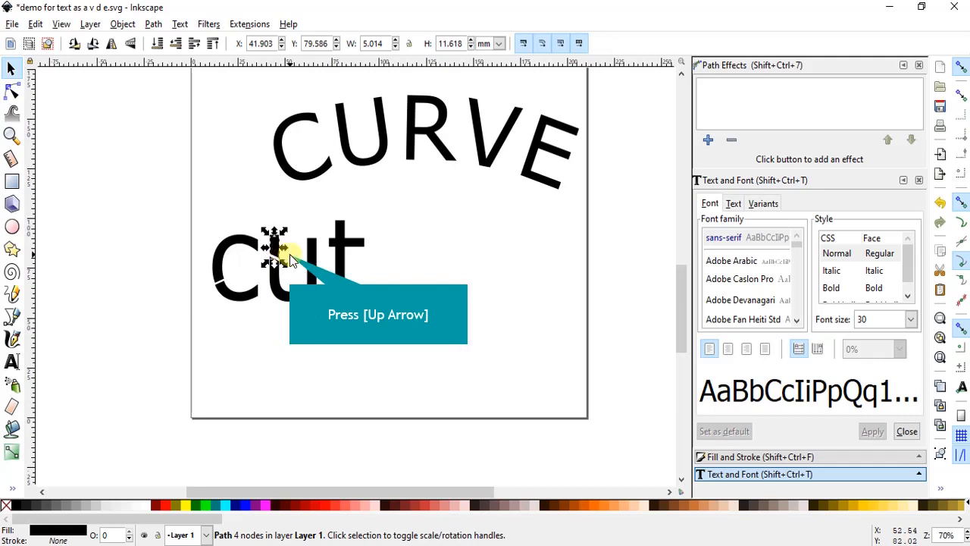
key("Up")
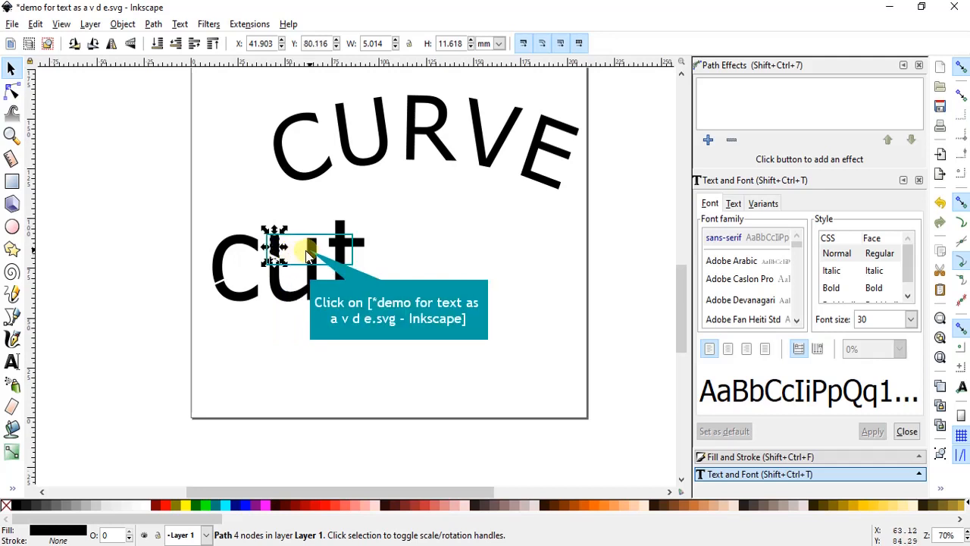
Nudge the upper piece of the u's right stem upward by about 1.6 mm, then deselect it.
left_click(310, 250)
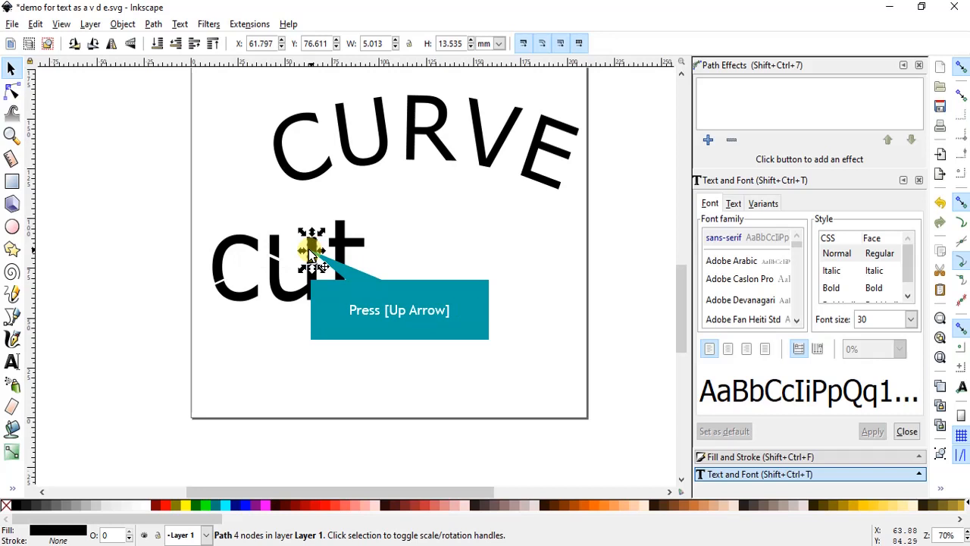
key("Up")
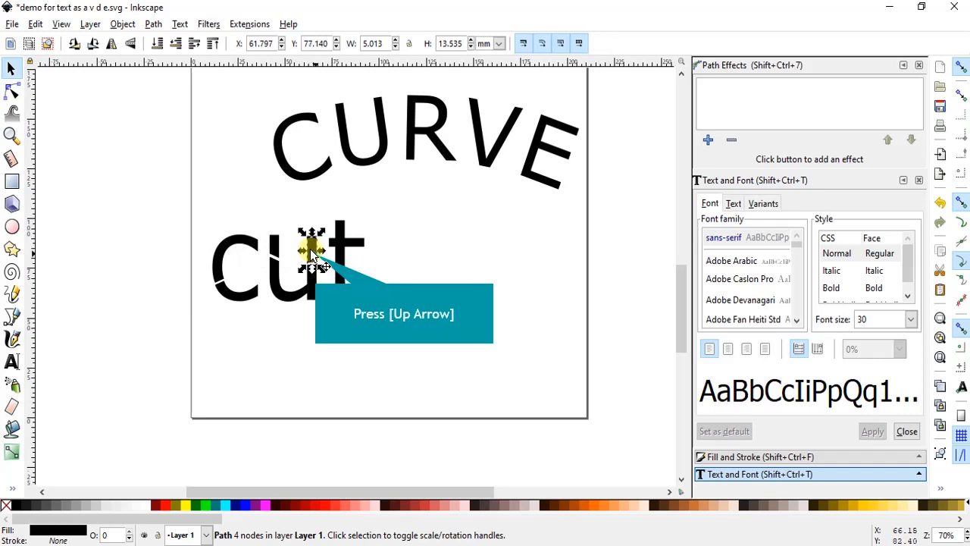
key("Up")
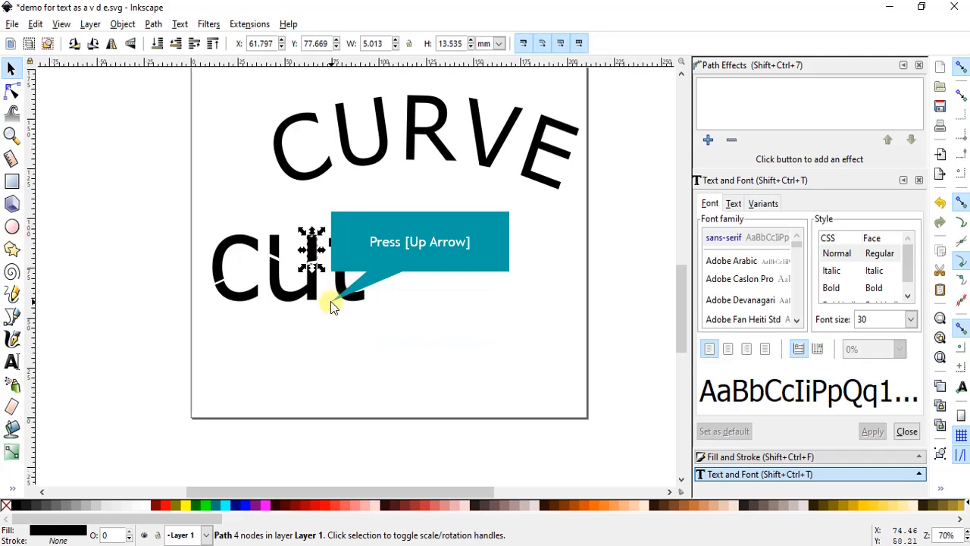
key("Up")
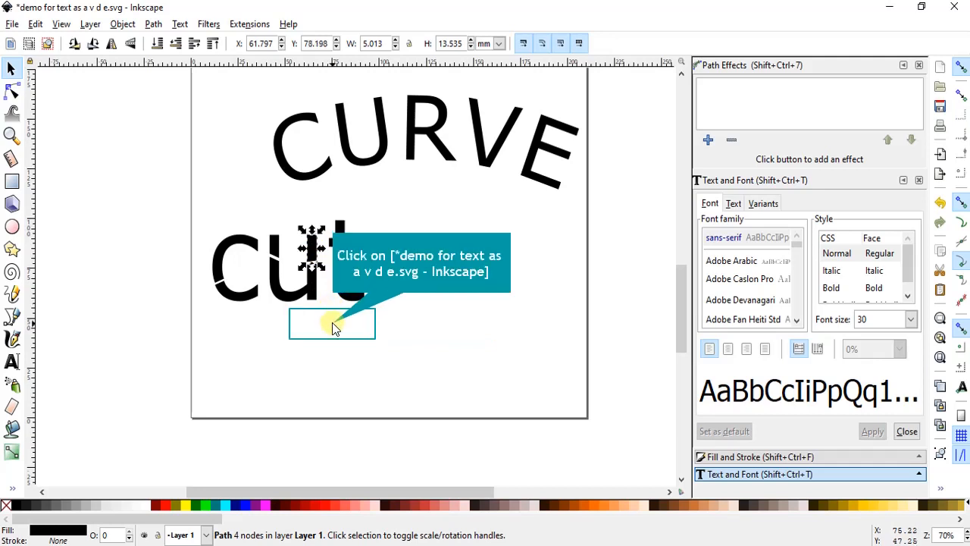
left_click(330, 323)
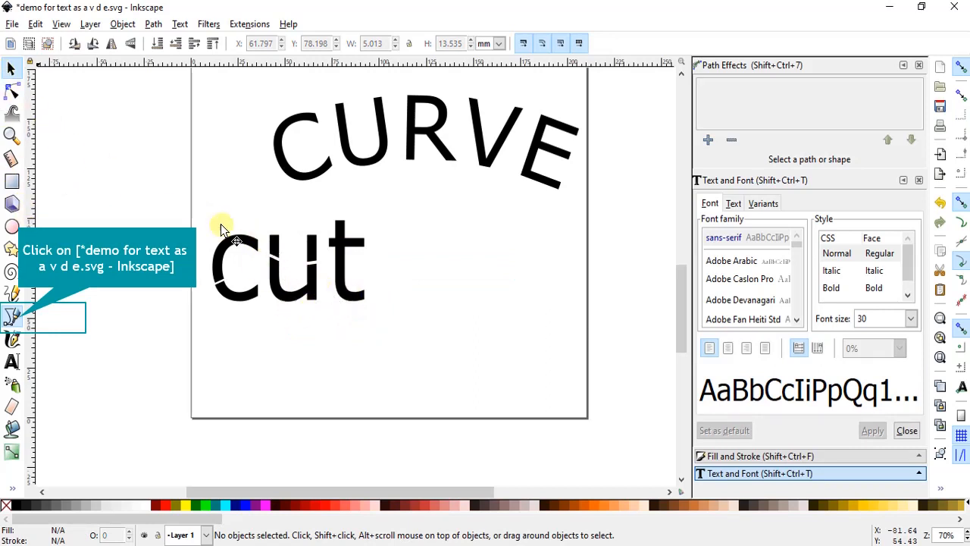
Draw an open three-segment Bezier cutting line across the t's stem, down its right side and back under its foot, about 18 mm wide and 23 mm high.
left_click(13, 317)
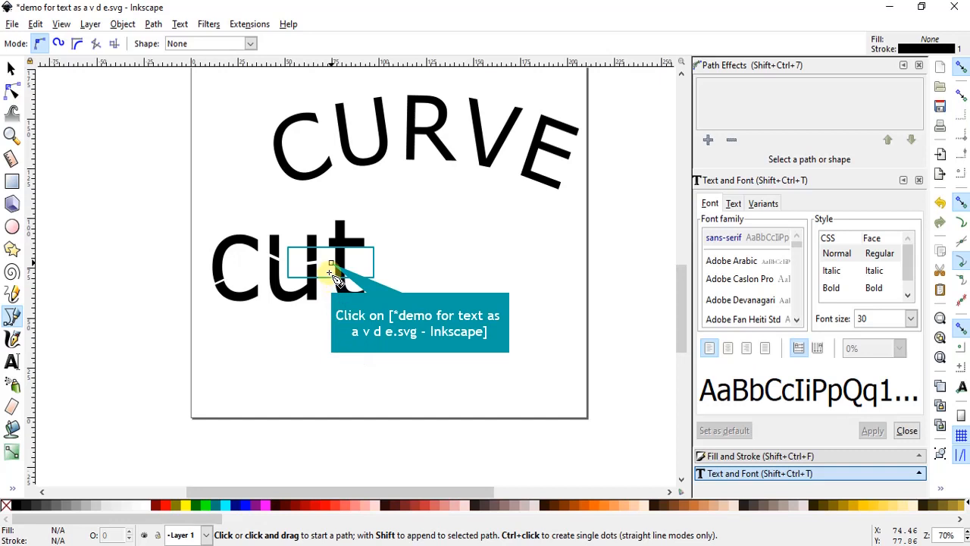
left_click(331, 263)
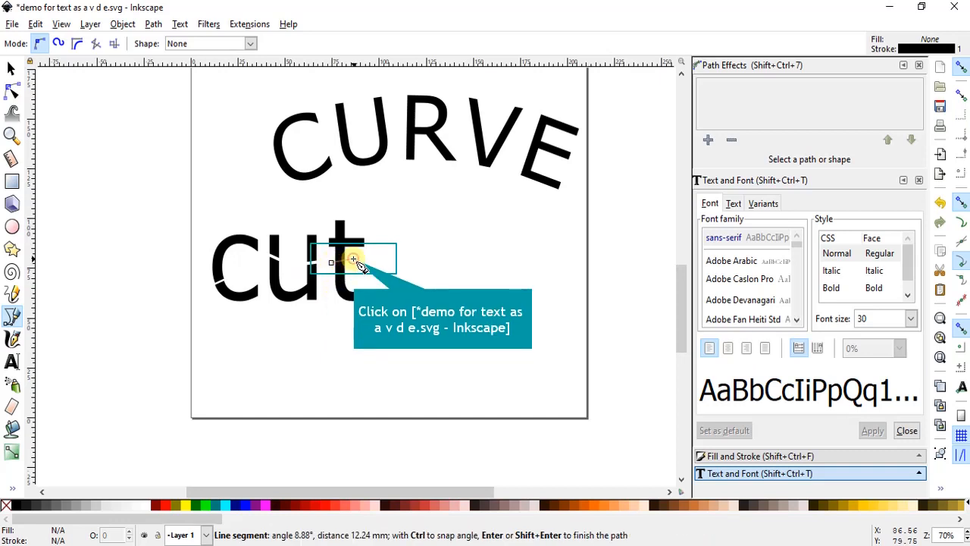
left_click(353, 258)
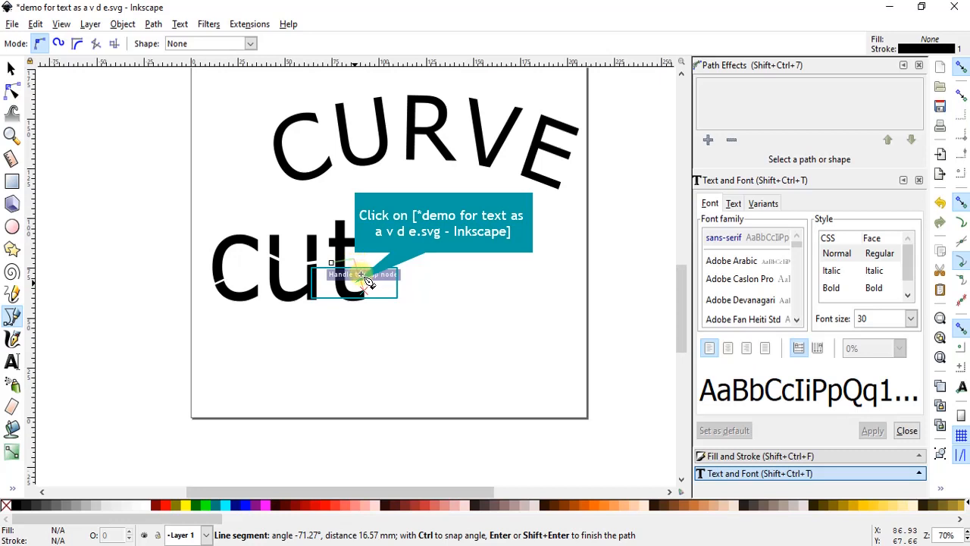
left_click(336, 305)
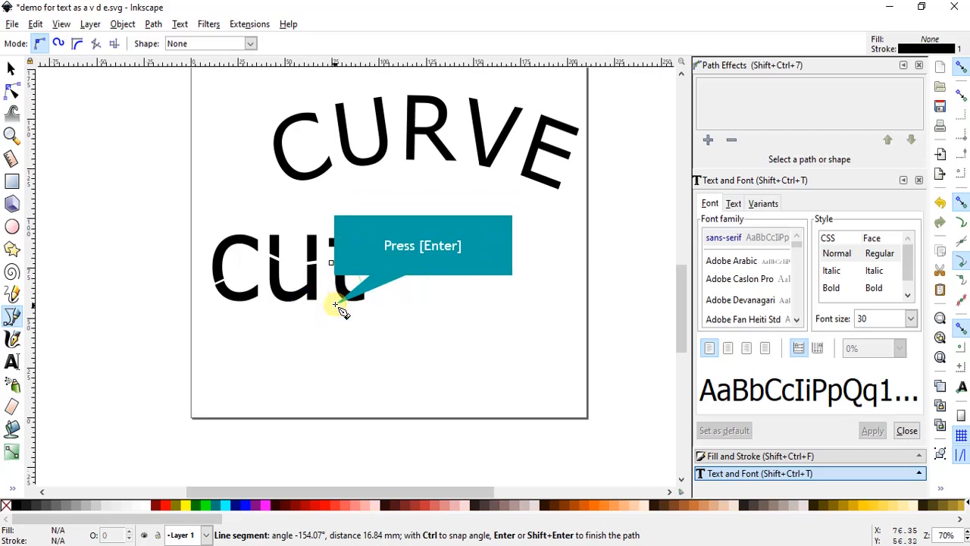
key("Return")
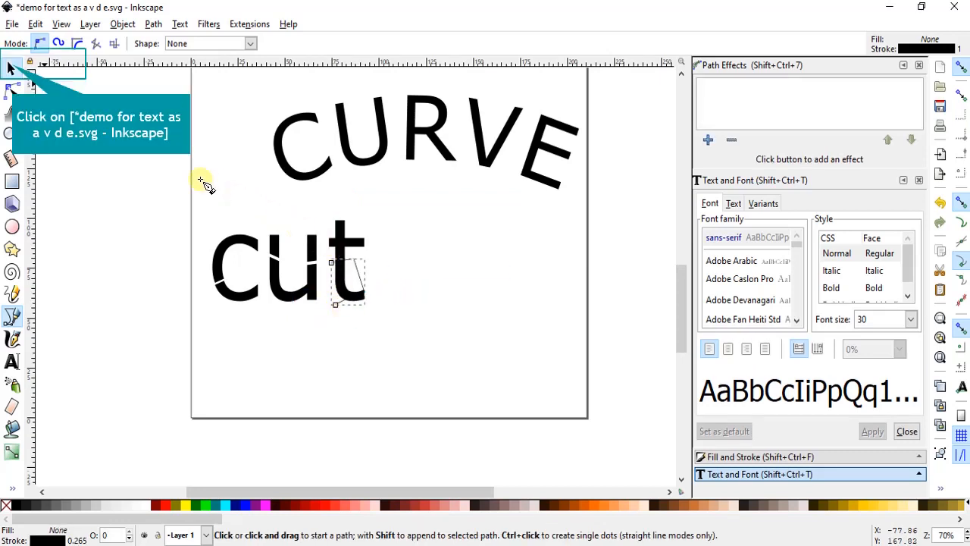
Divide the letter t along its cutting line with the Division operation, then clear the selection.
left_click(10, 68)
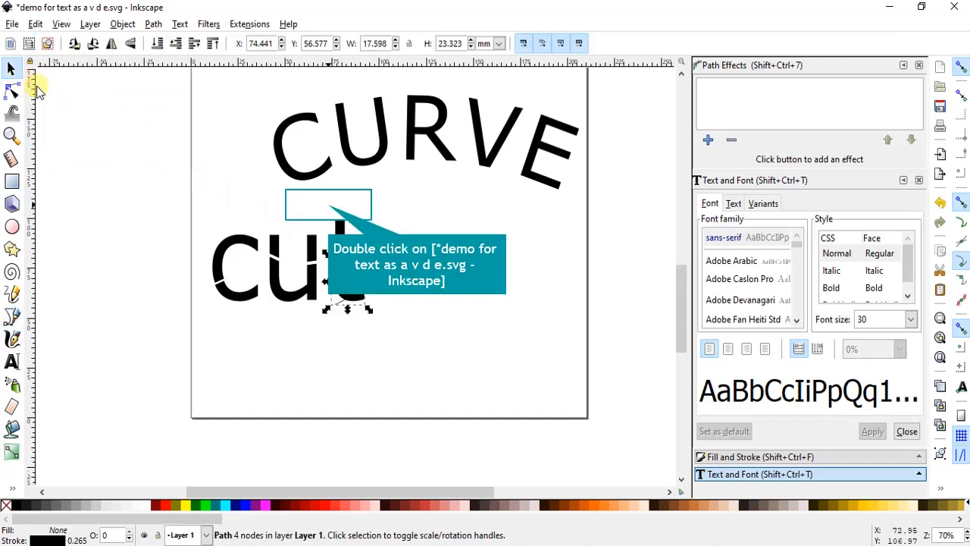
double_click(329, 205)
scroll(386, 428, "up", 5)
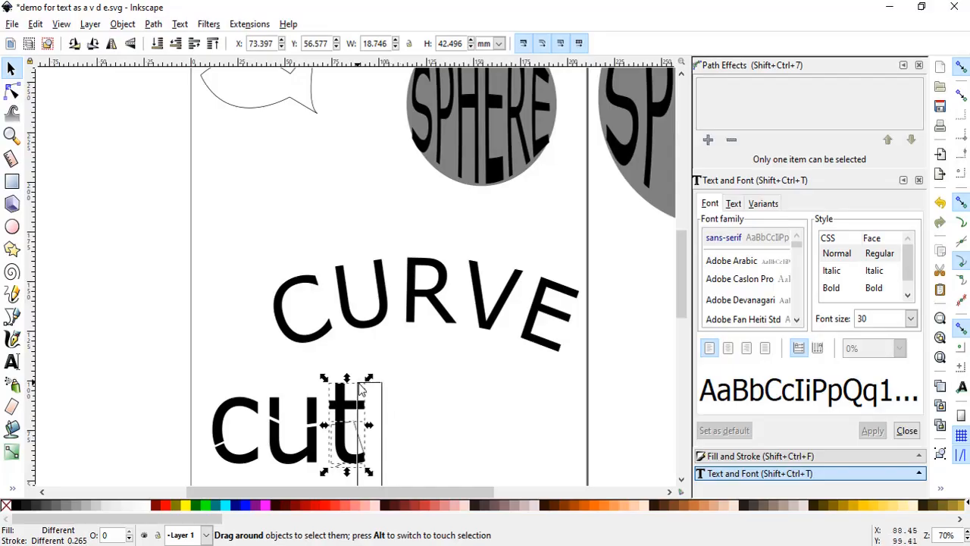
left_click(331, 371)
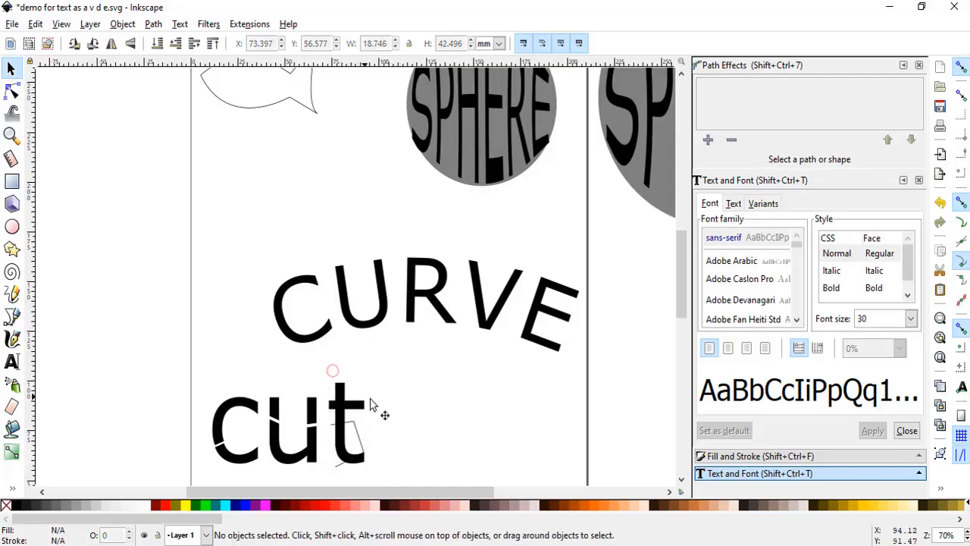
left_click(359, 436, "shift")
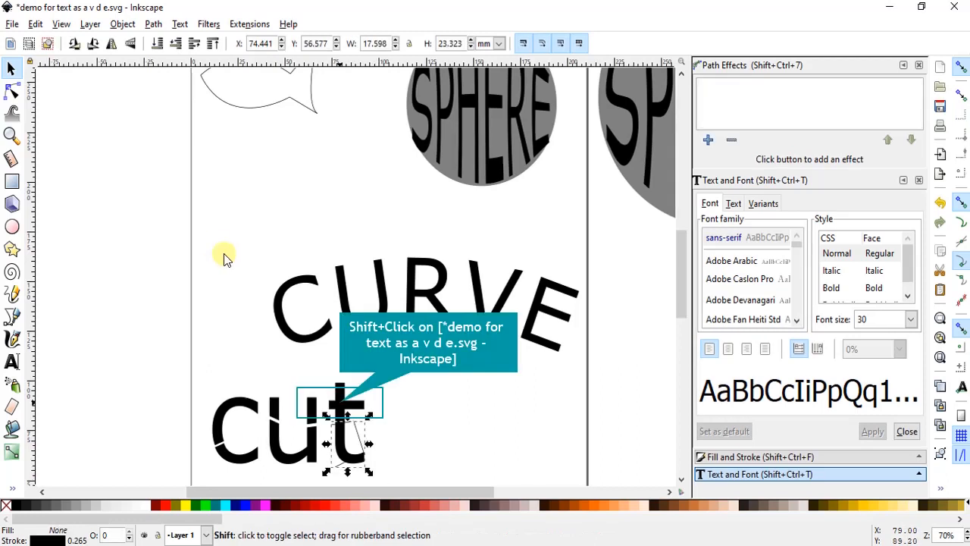
left_click(339, 402, "shift")
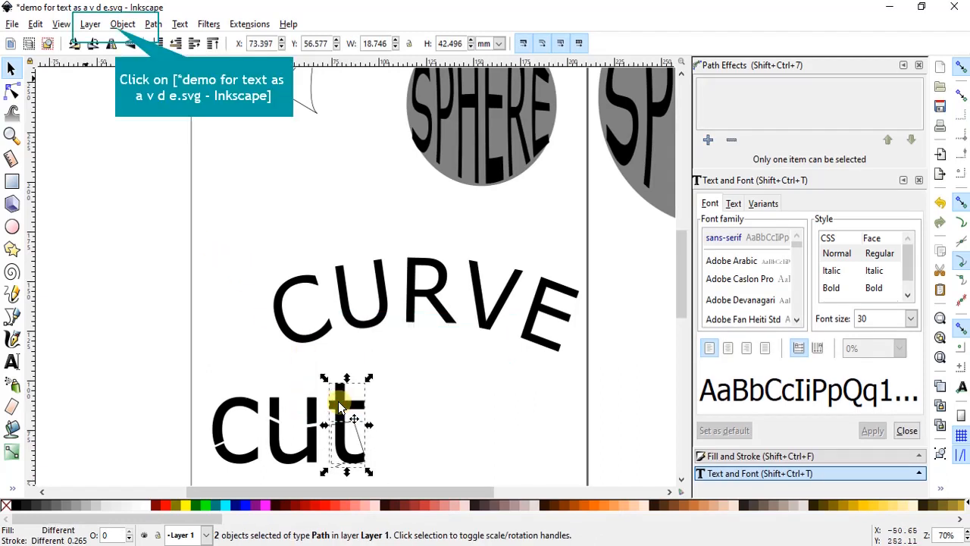
left_click(115, 27)
left_click(153, 24)
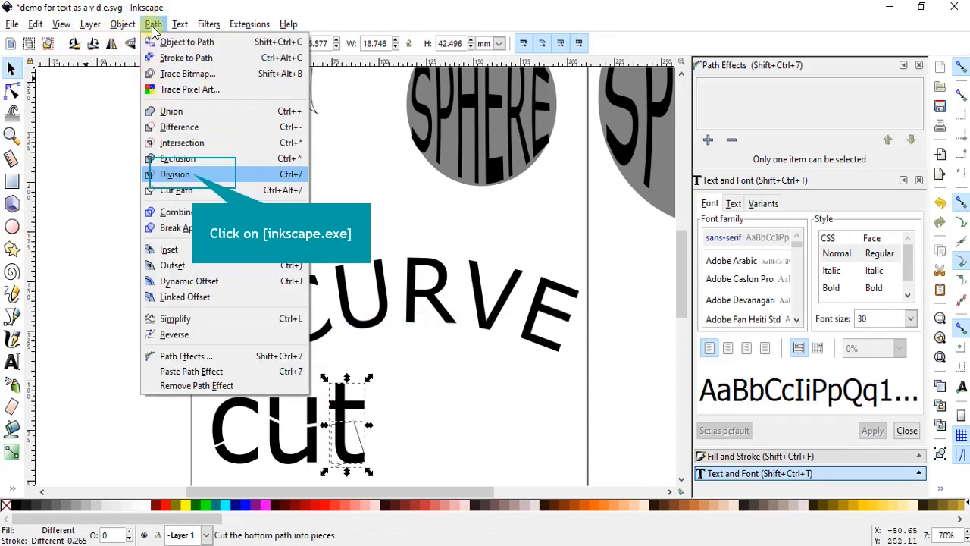
left_click(194, 176)
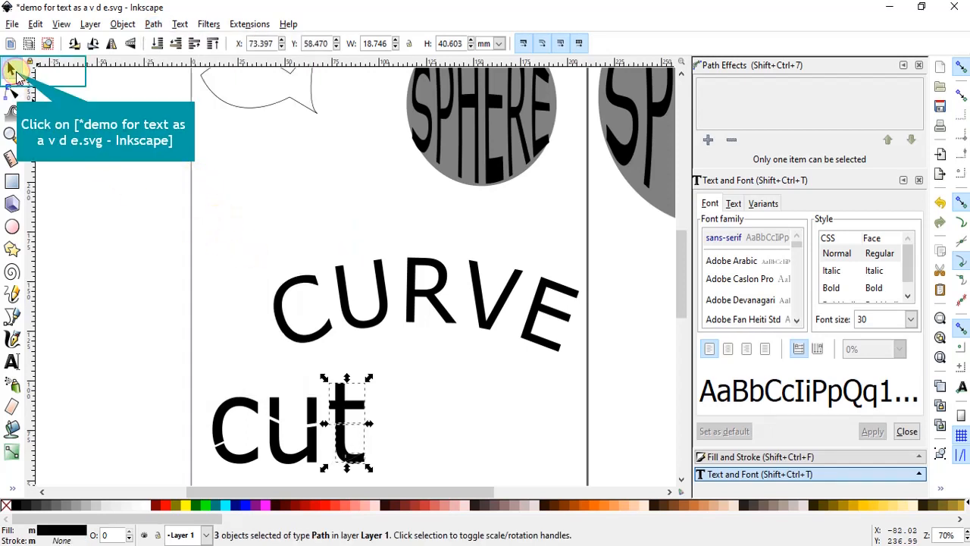
left_click(15, 76)
left_click(447, 399)
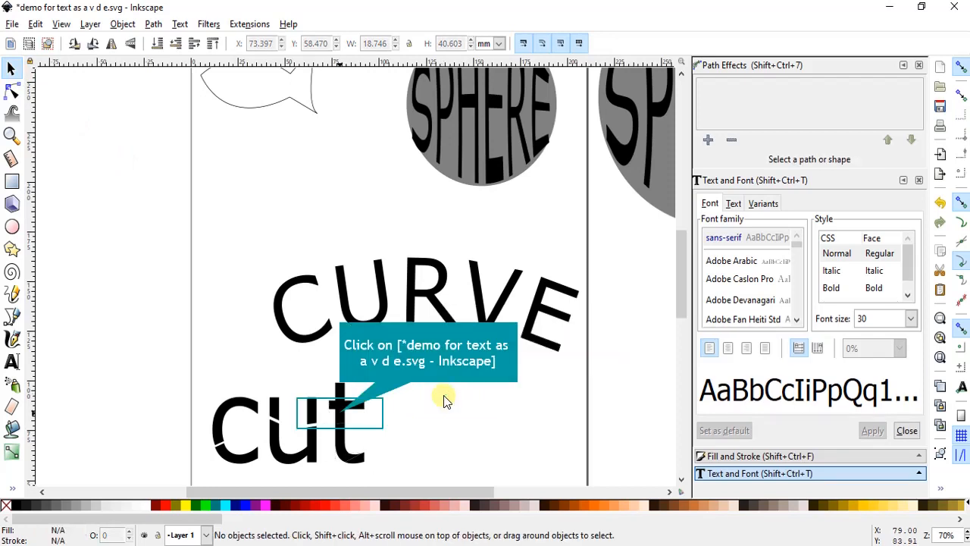
Nudge the upper piece of the divided t upward by about 1.6 mm to open a gap at the cut.
left_click(338, 416)
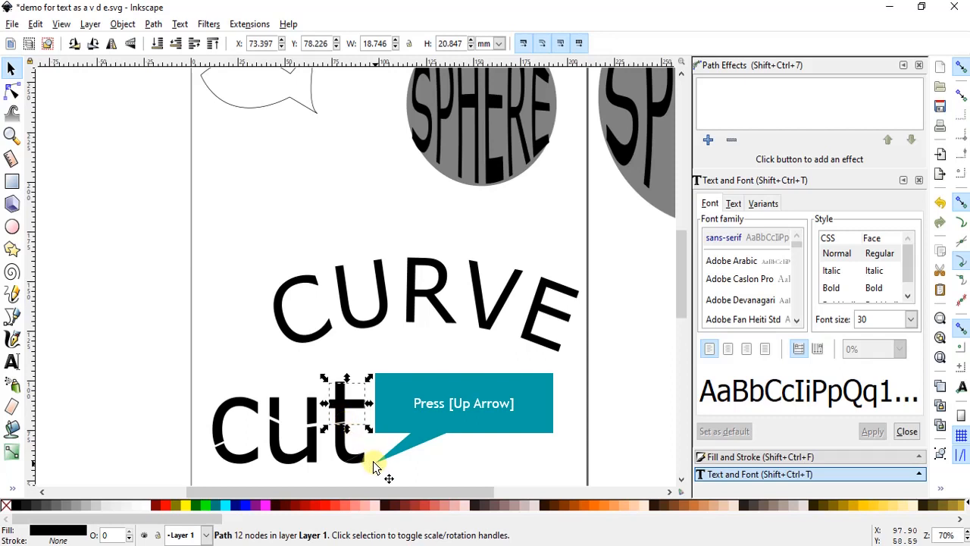
key("Up")
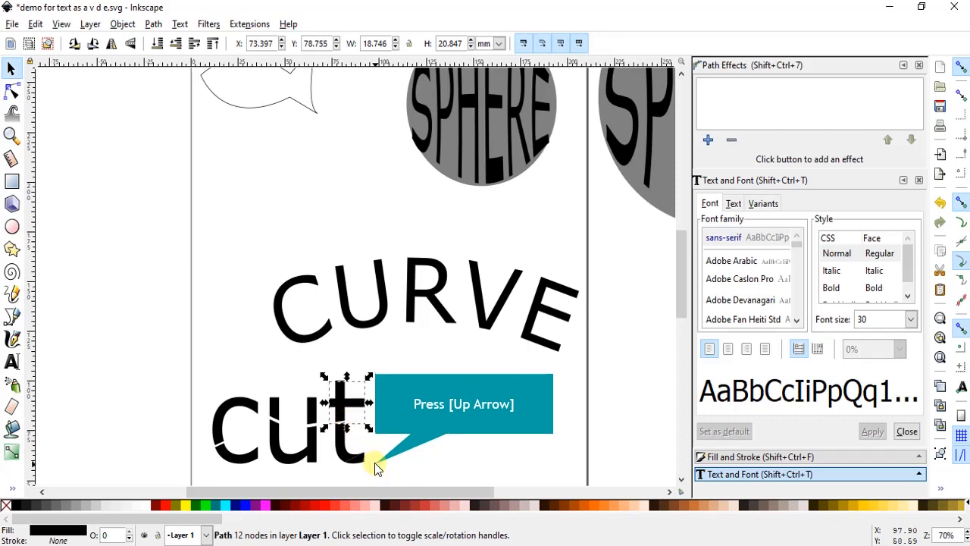
key("Up")
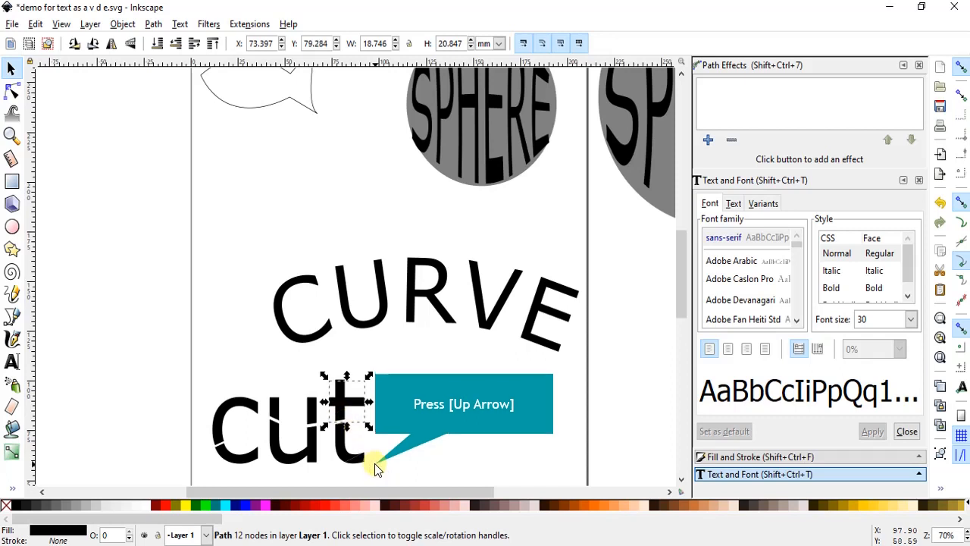
key("Up")
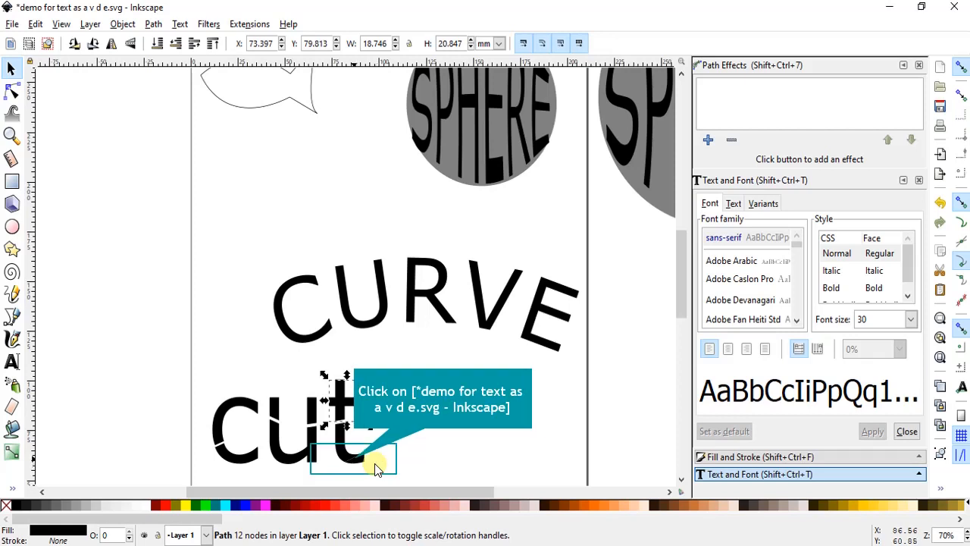
Nudge the lower piece of the divided t downward by about 1 mm to widen the gap.
left_click(353, 458)
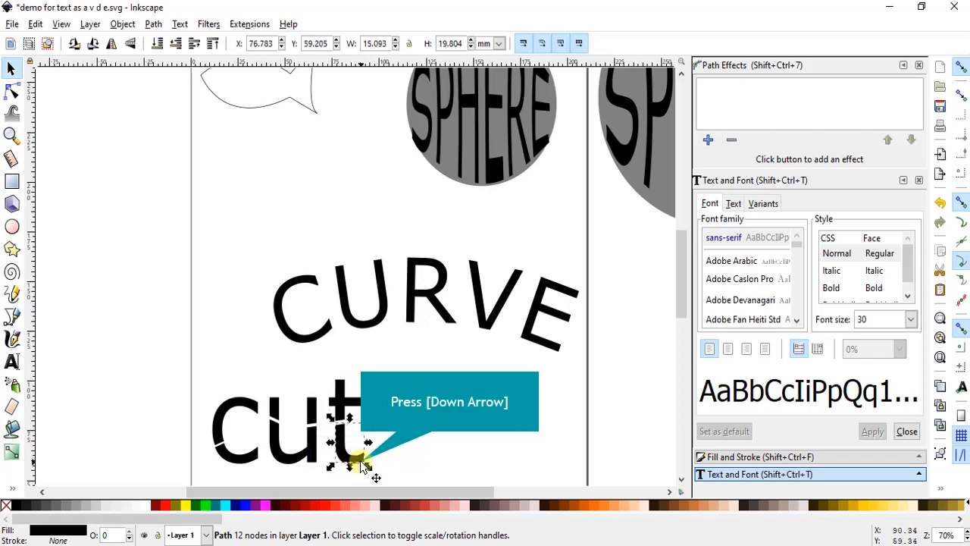
key("Down")
key("Down")
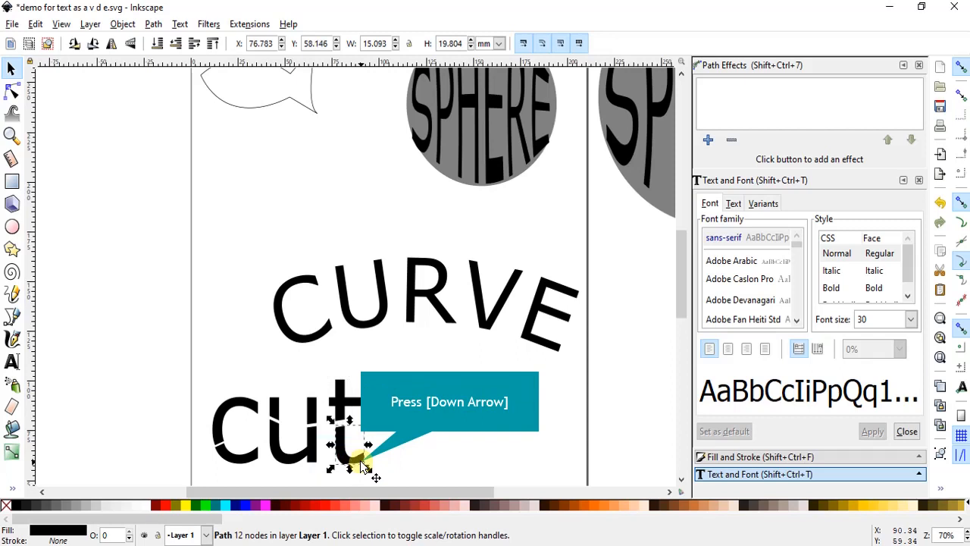
key("Down")
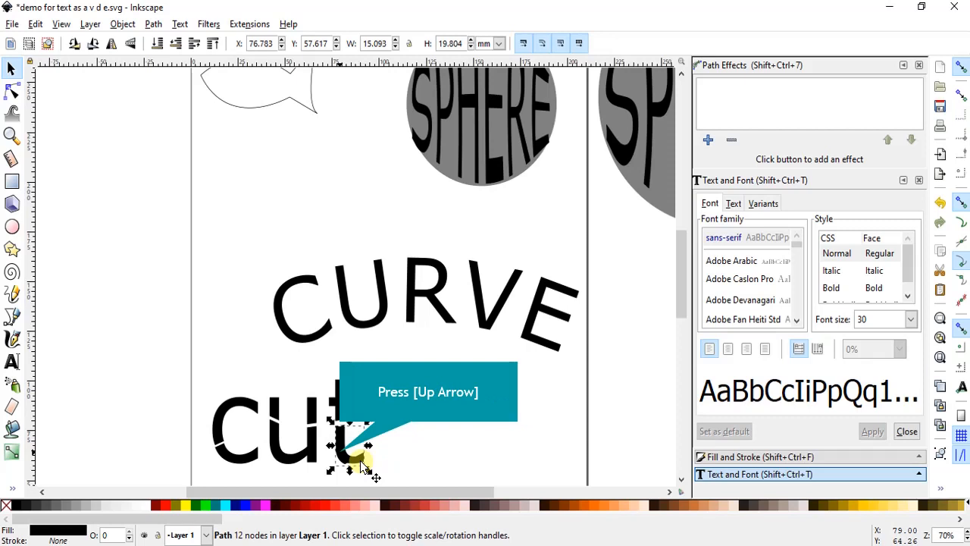
key("Up")
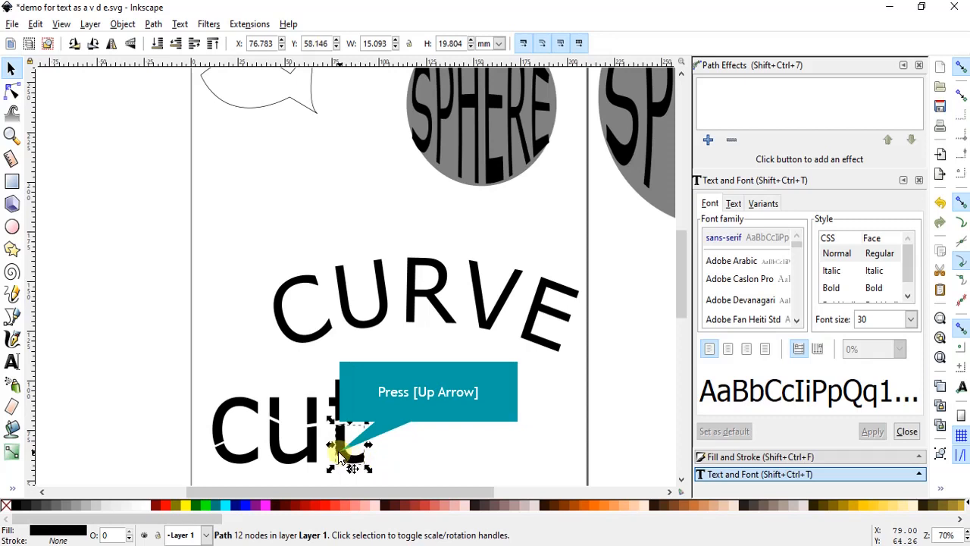
Nudge the lower stem piece of the divided t upward by about 1.6 mm, then clear the selection.
key("Up")
key("Up")
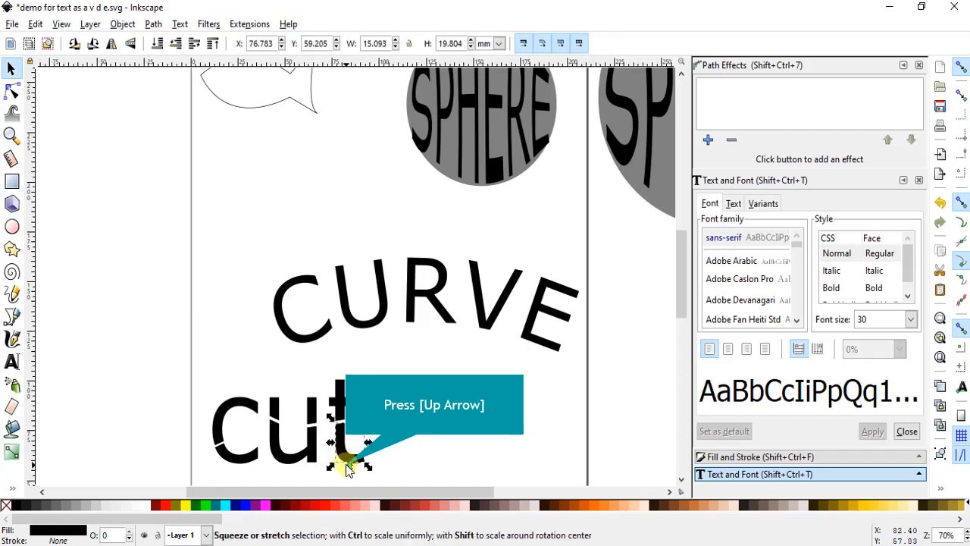
key("Up")
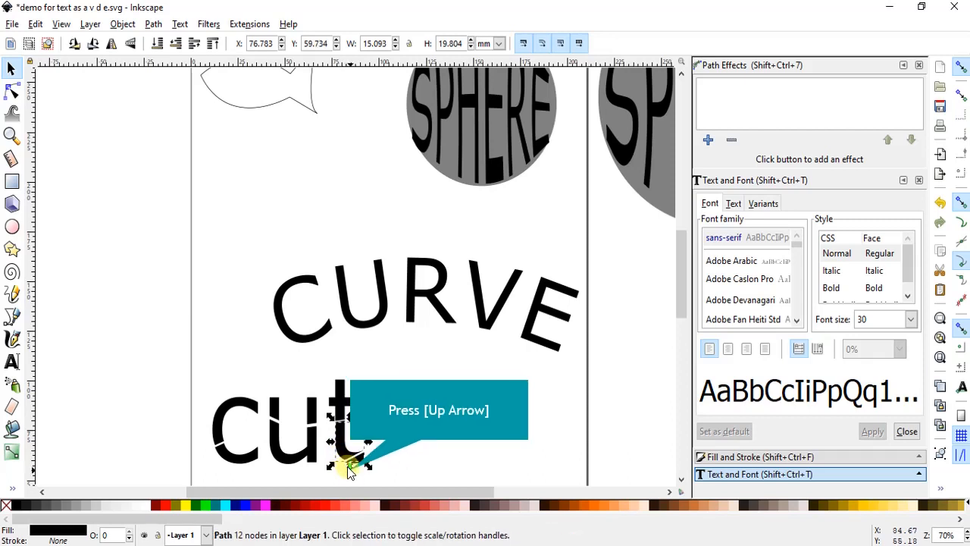
key("Up")
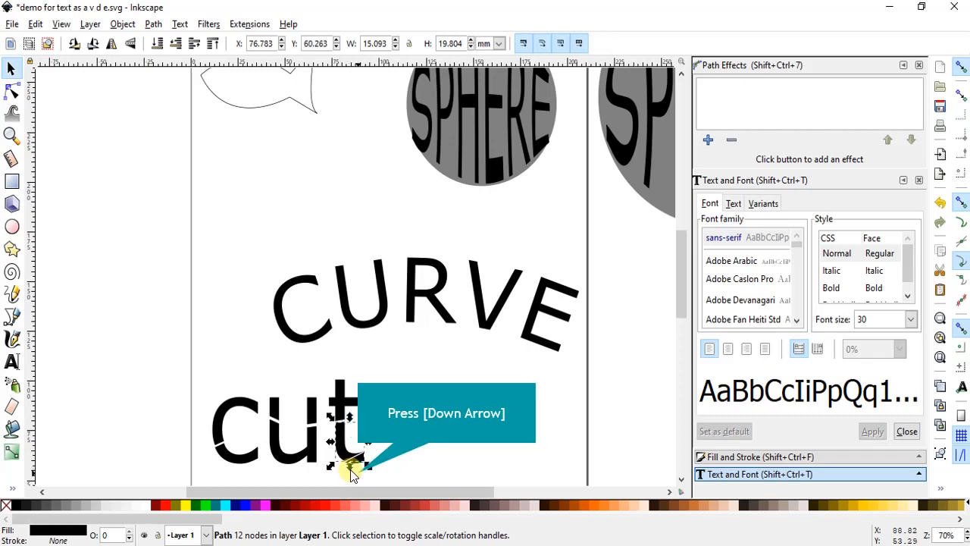
key("Down")
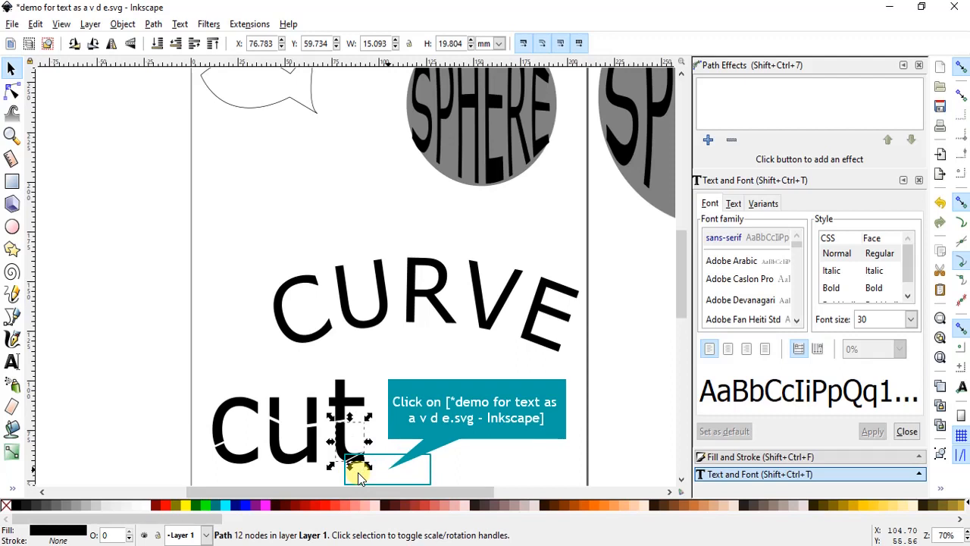
left_click(387, 468)
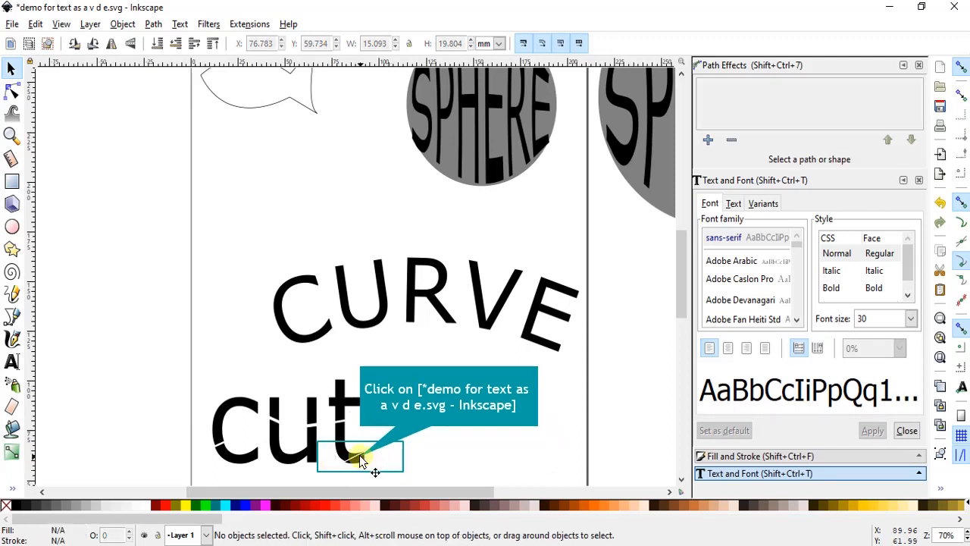
Nudge the small foot piece of the divided t to the right by about 2 mm to open a gap at the cut.
left_click(359, 456)
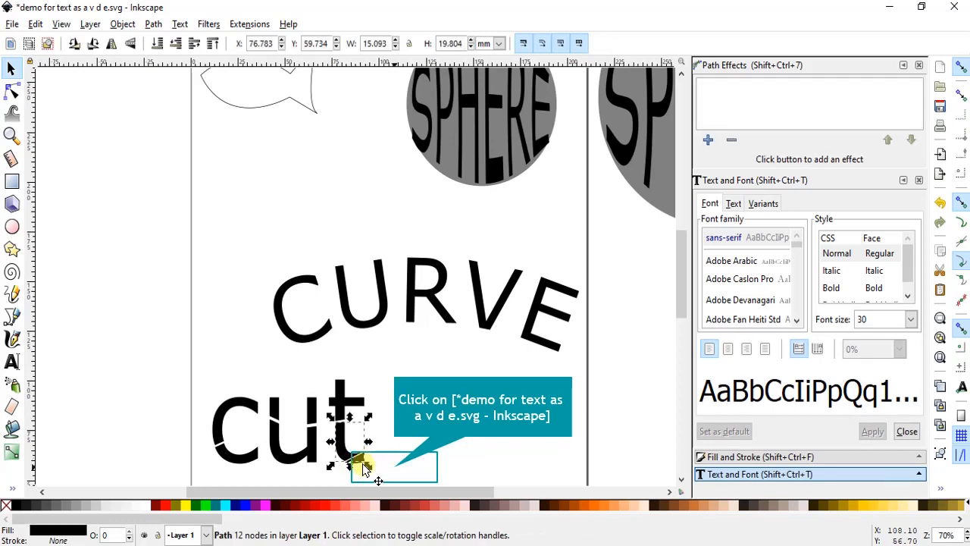
left_click(394, 468)
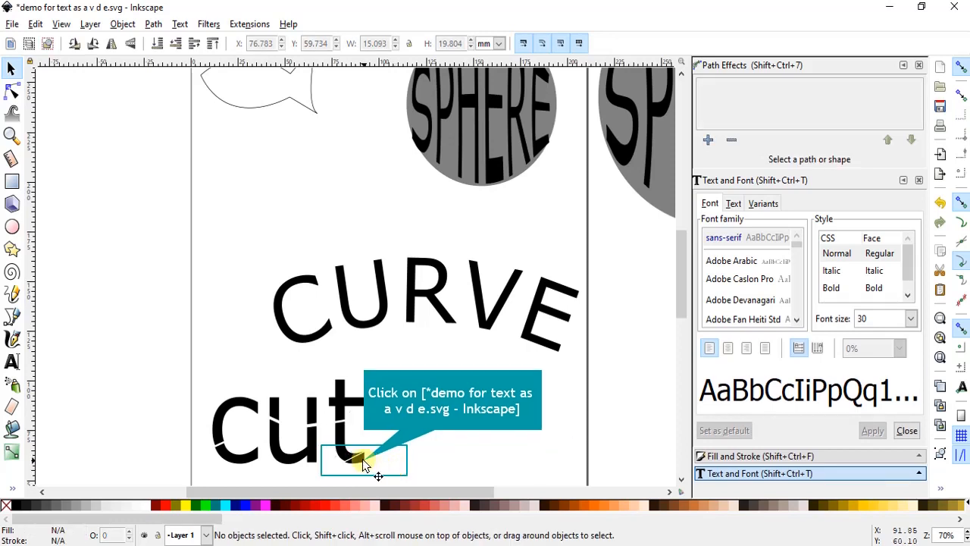
left_click(362, 459)
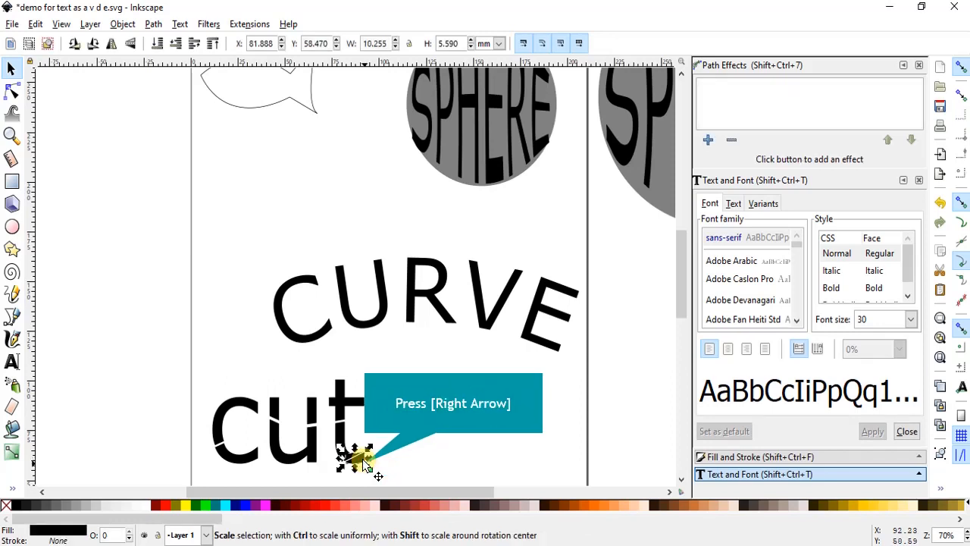
key("Right")
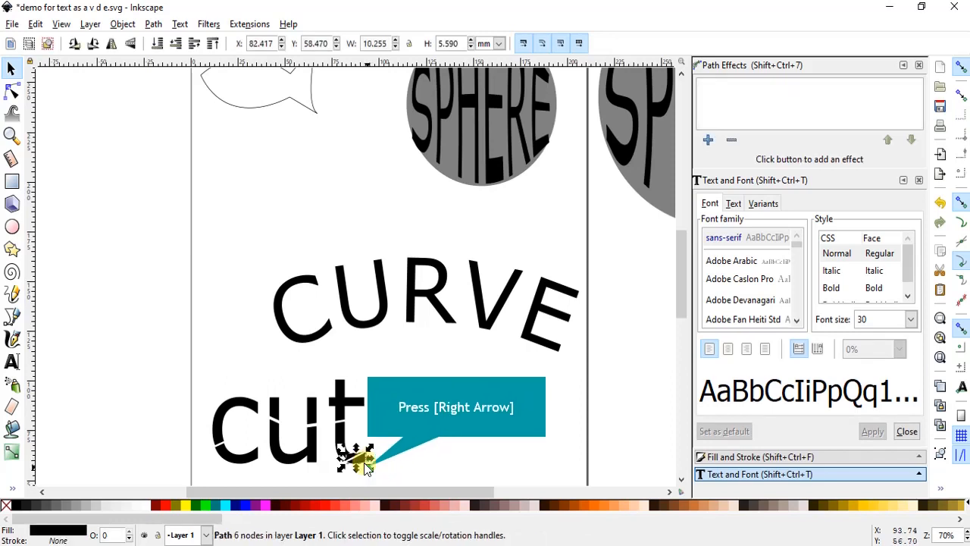
key("Right")
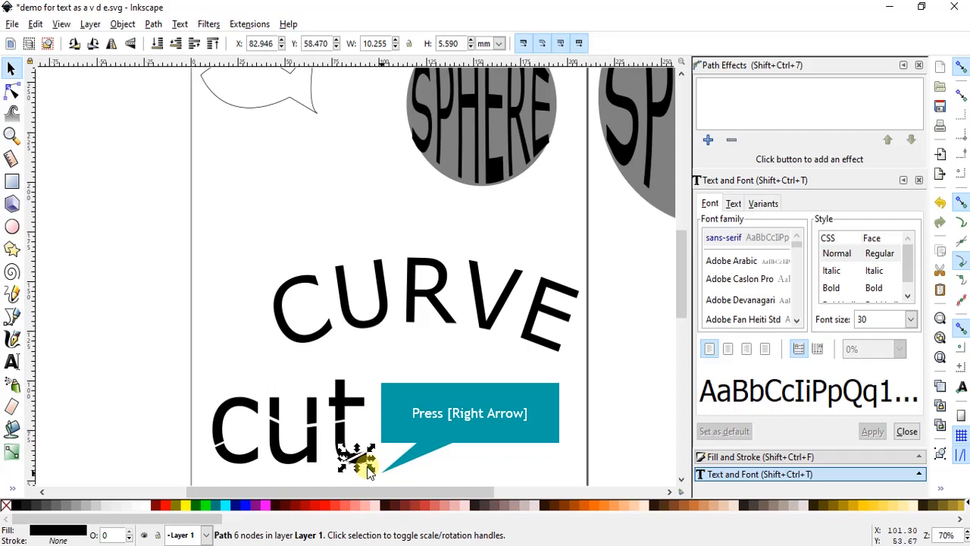
key("Right")
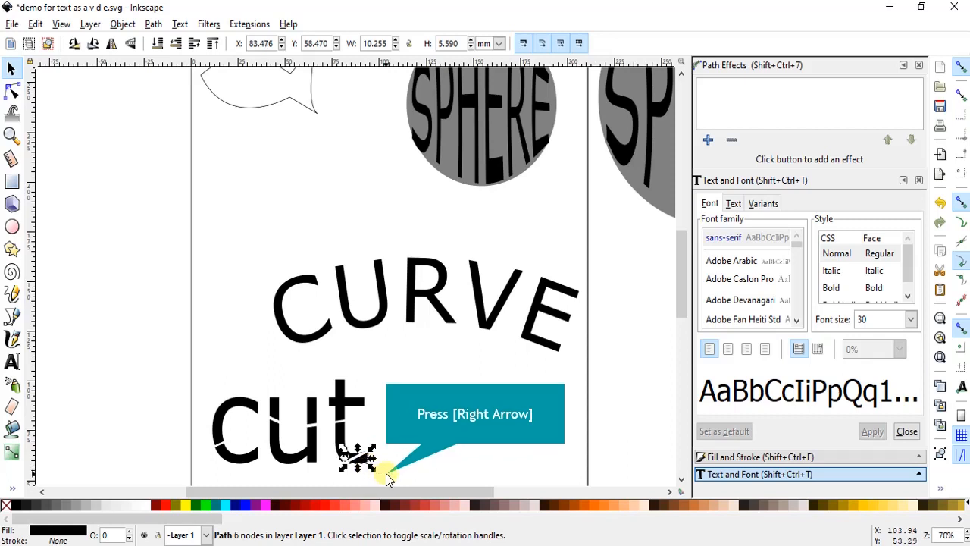
key("Right")
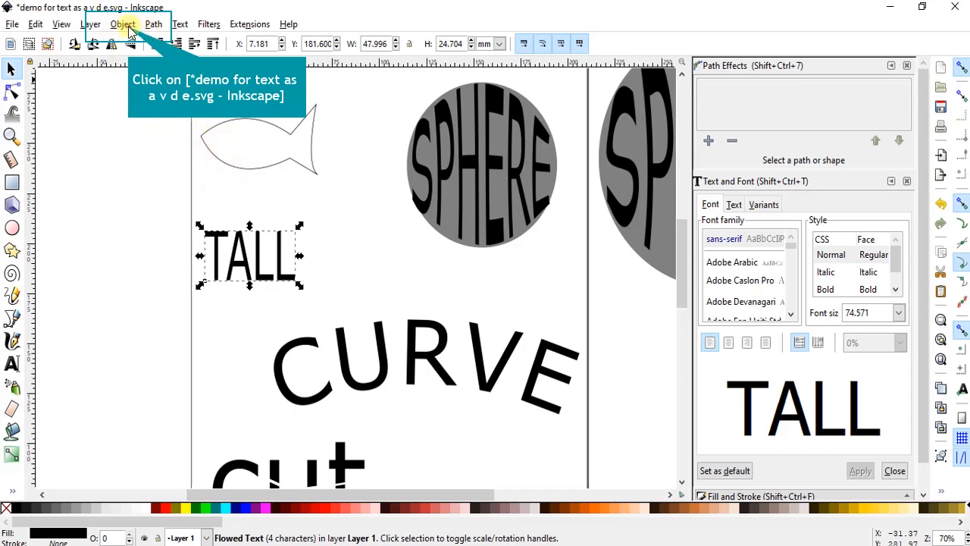
Convert the word TALL from text to paths and open its letter T for node editing.
left_click(151, 25)
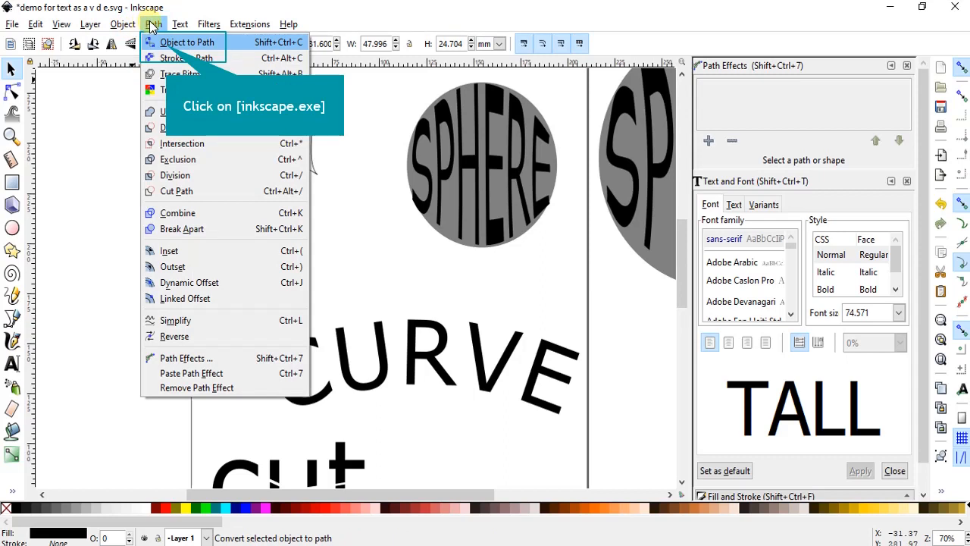
left_click(168, 43)
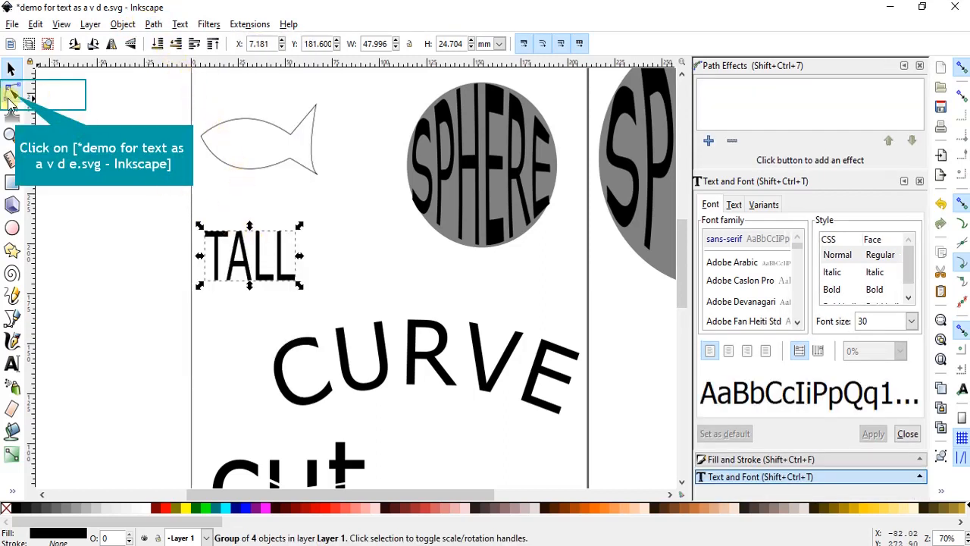
left_click(11, 95)
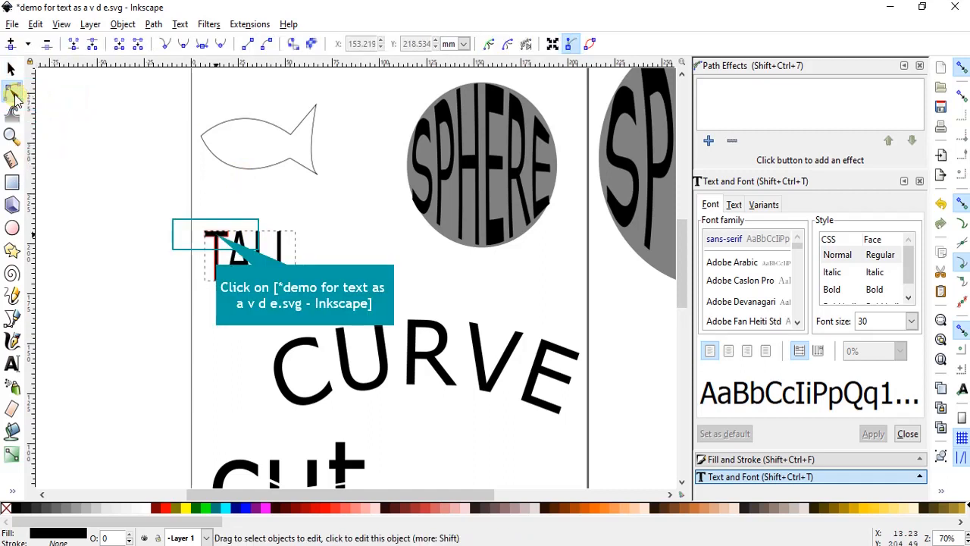
left_click(215, 235)
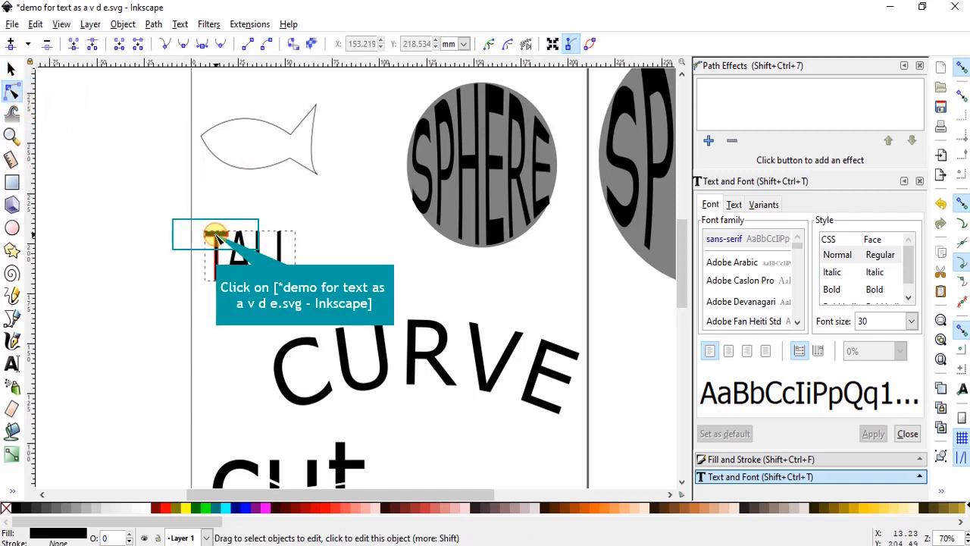
left_click(216, 234)
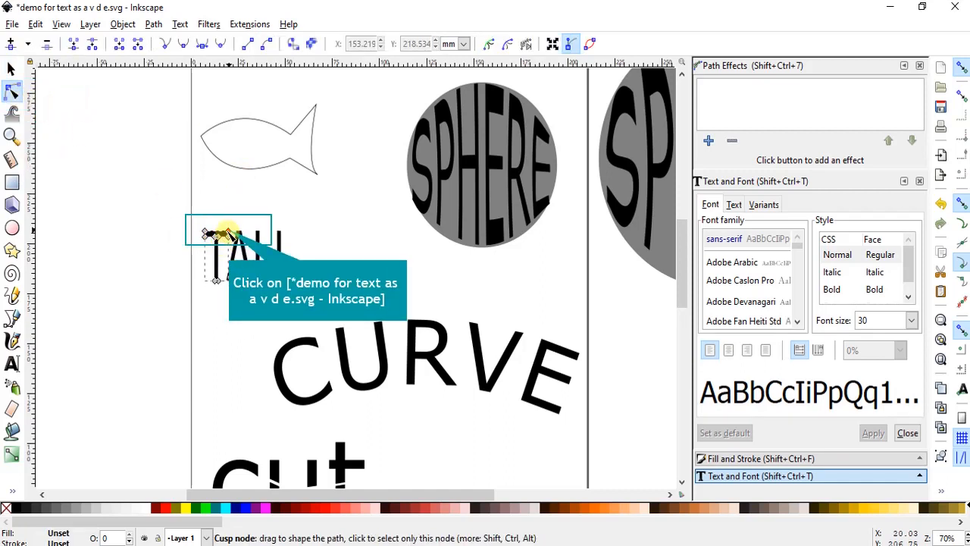
left_click_drag(228, 233, 229, 185)
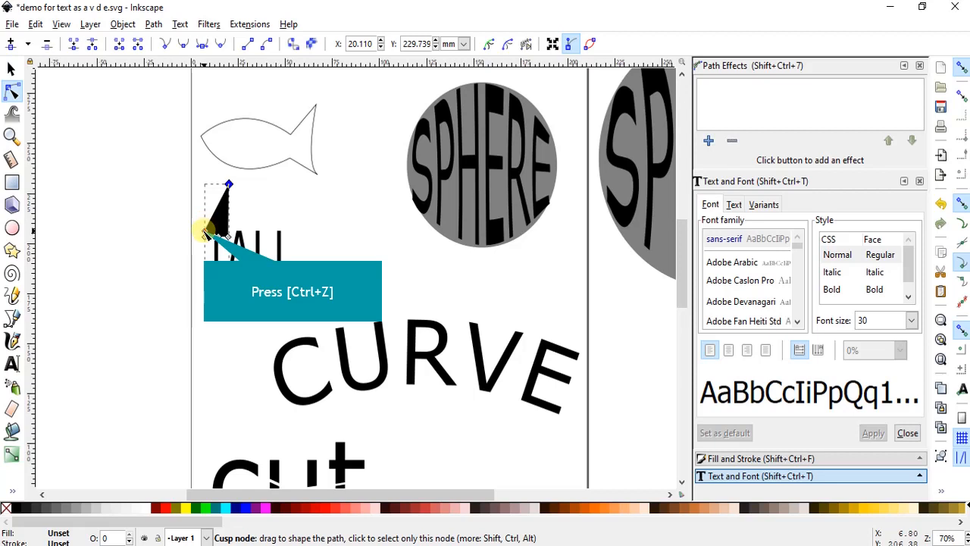
key("ctrl+z")
key("z")
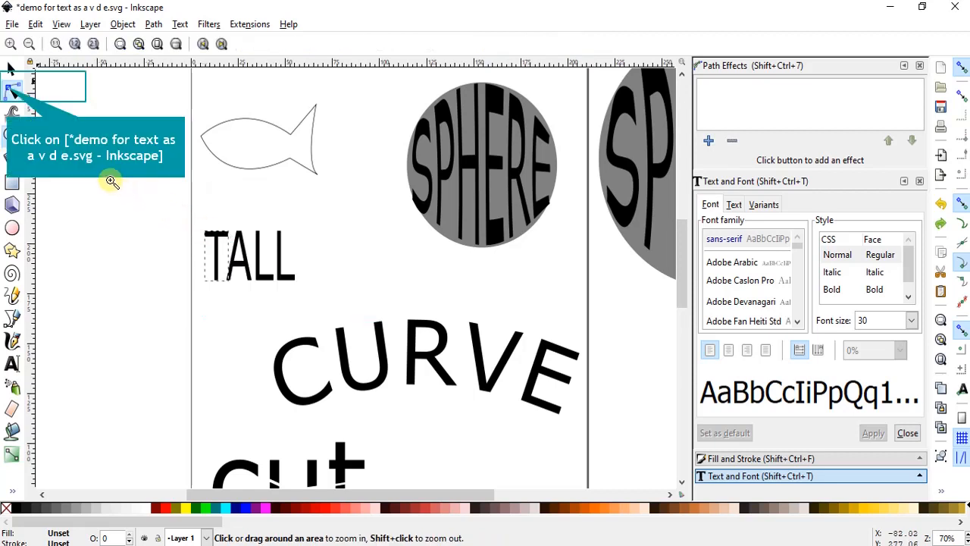
Stretch the T of TALL by raising its six crossbar nodes together to a Y of about 225 mm, then deselect it.
left_click(10, 90)
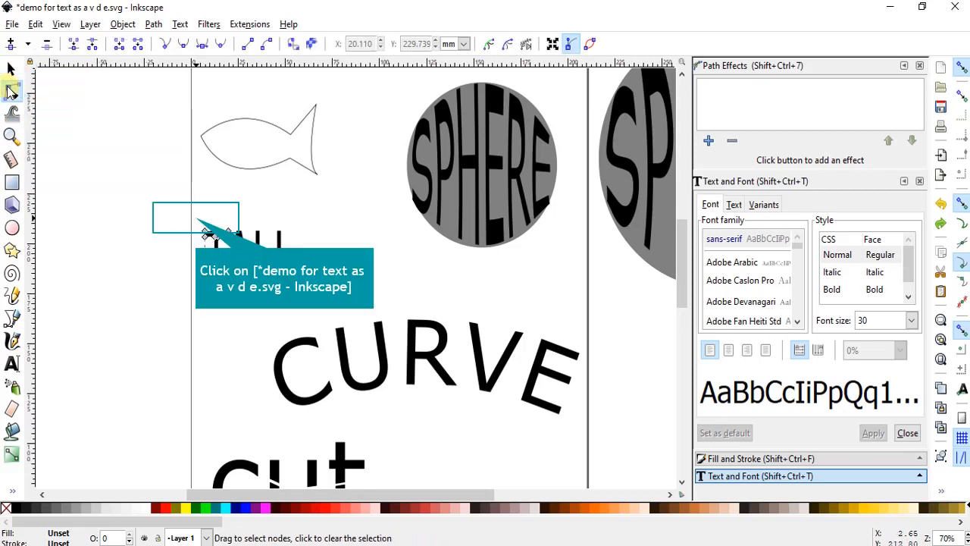
left_click(196, 220)
left_click_drag(197, 219, 217, 194)
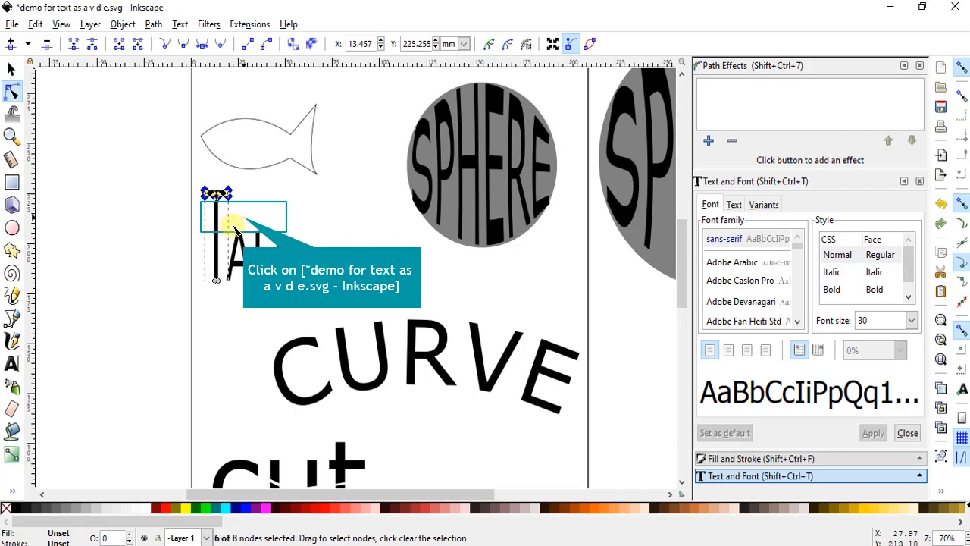
double_click(237, 222)
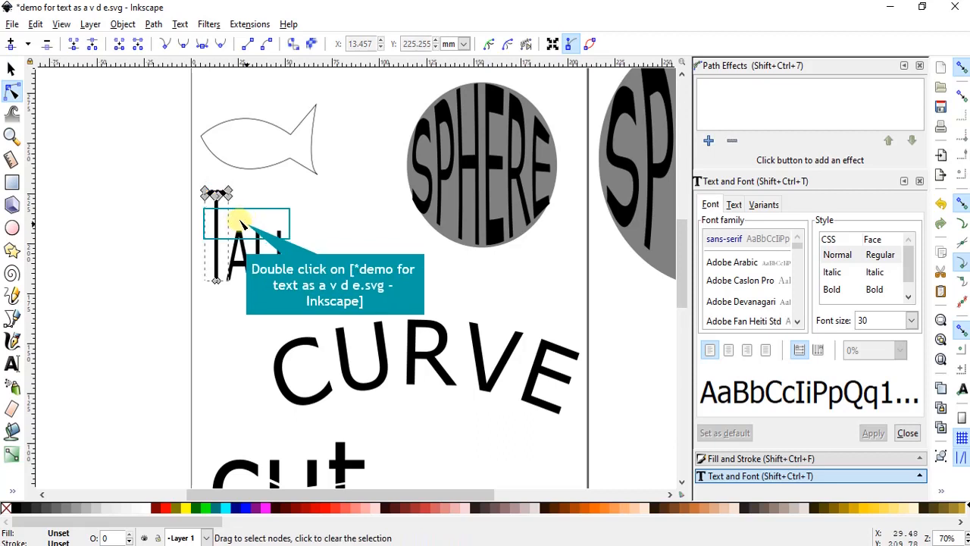
double_click(247, 226)
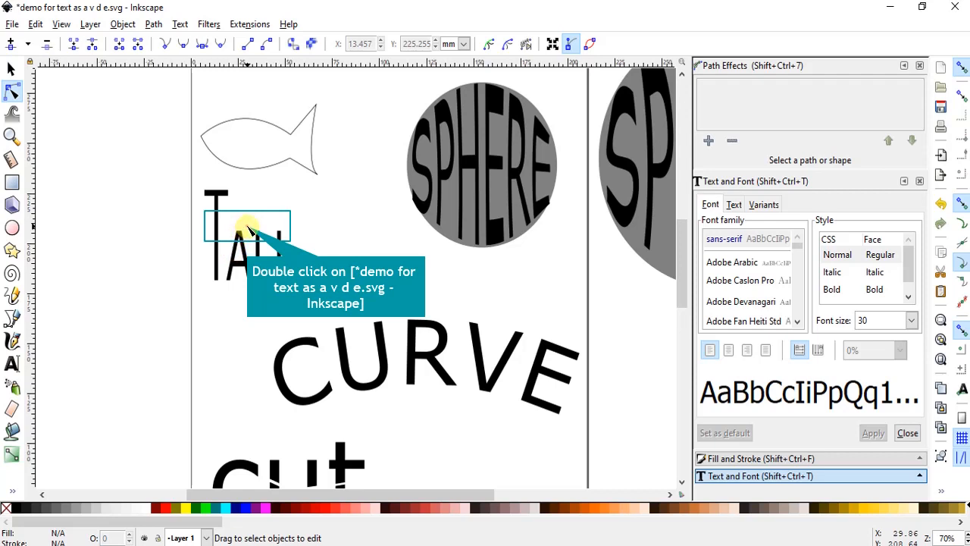
Stretch the A of TALL by raising its apex nodes together to a Y of about 223 mm, roughly level with the T.
left_click(243, 230)
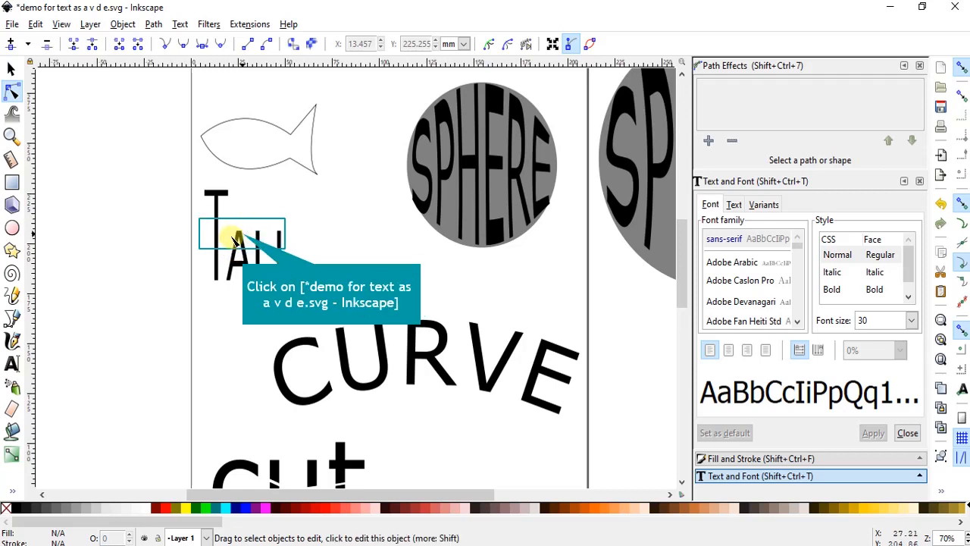
left_click(239, 233)
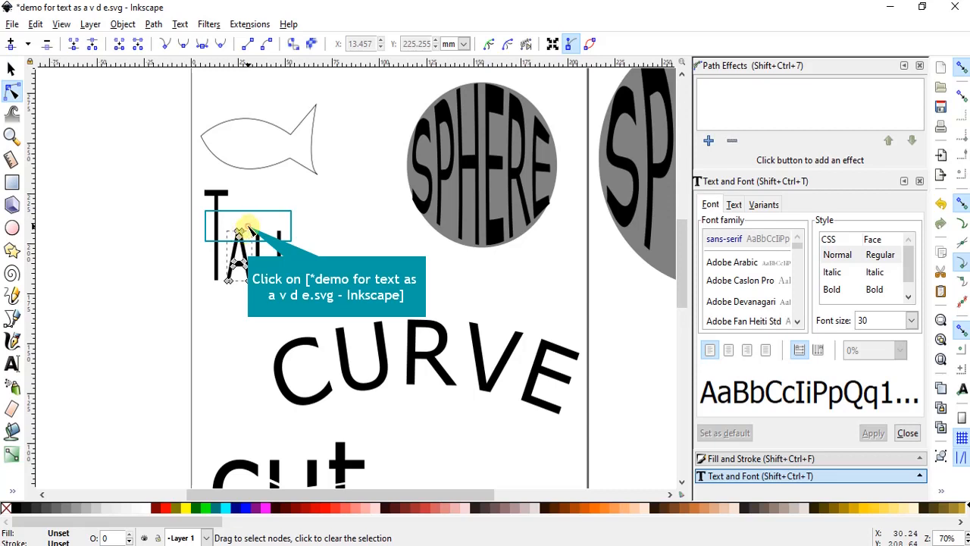
left_click(240, 230)
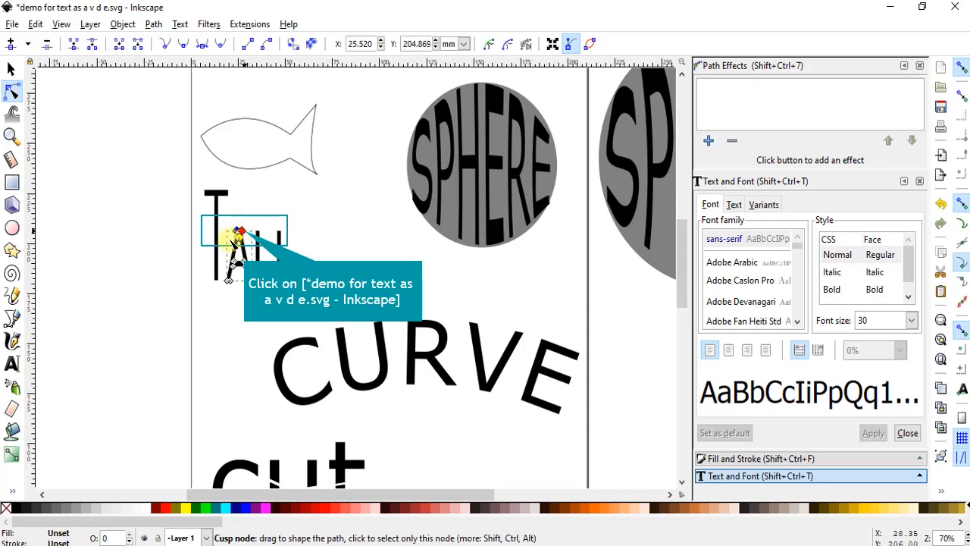
left_click_drag(240, 231, 247, 197)
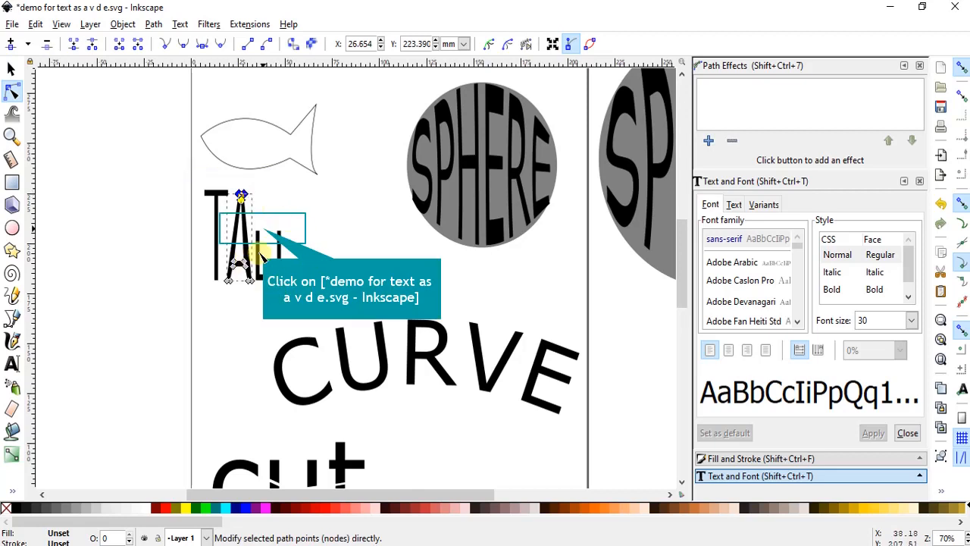
Stretch the first L of TALL by raising the top nodes of its stem to a Y of about 235 mm.
left_click(263, 231)
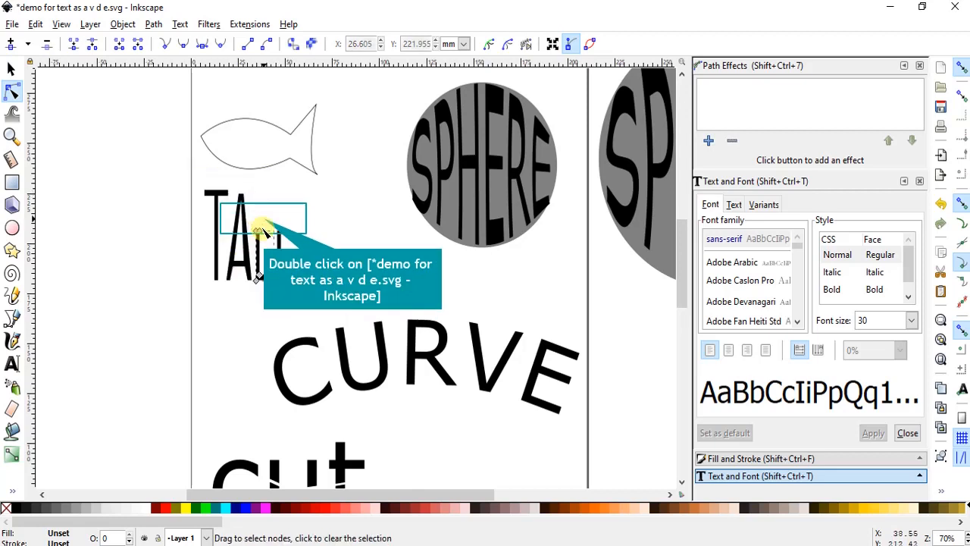
double_click(261, 220)
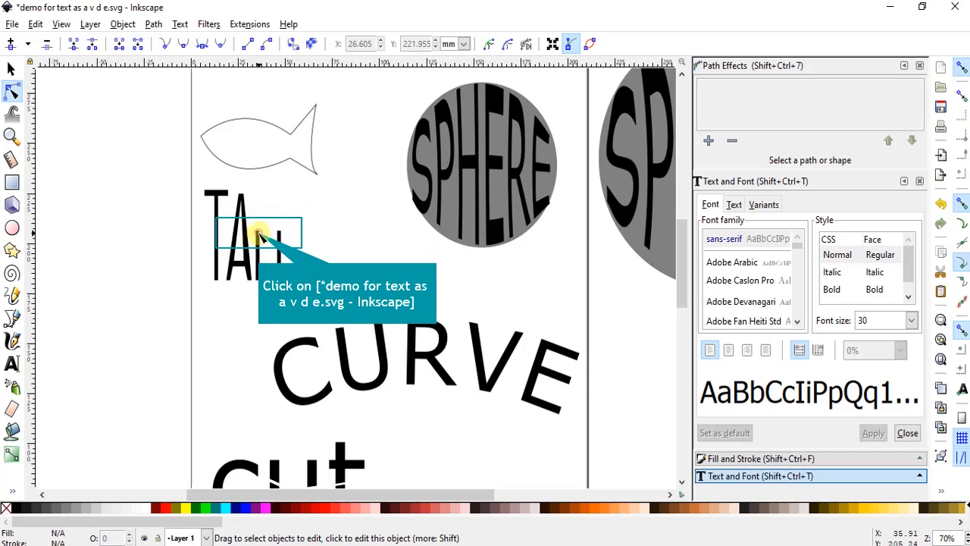
left_click(259, 234)
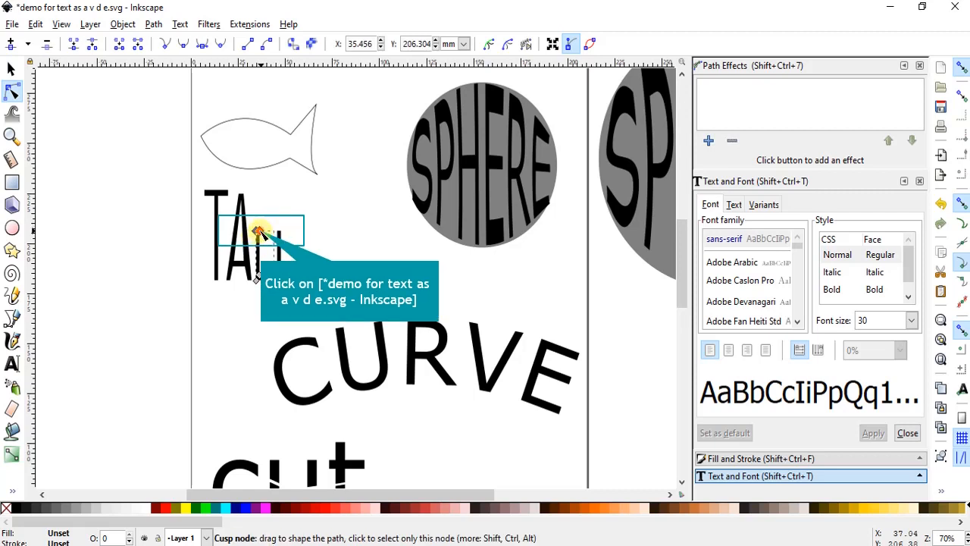
left_click_drag(258, 230, 258, 173)
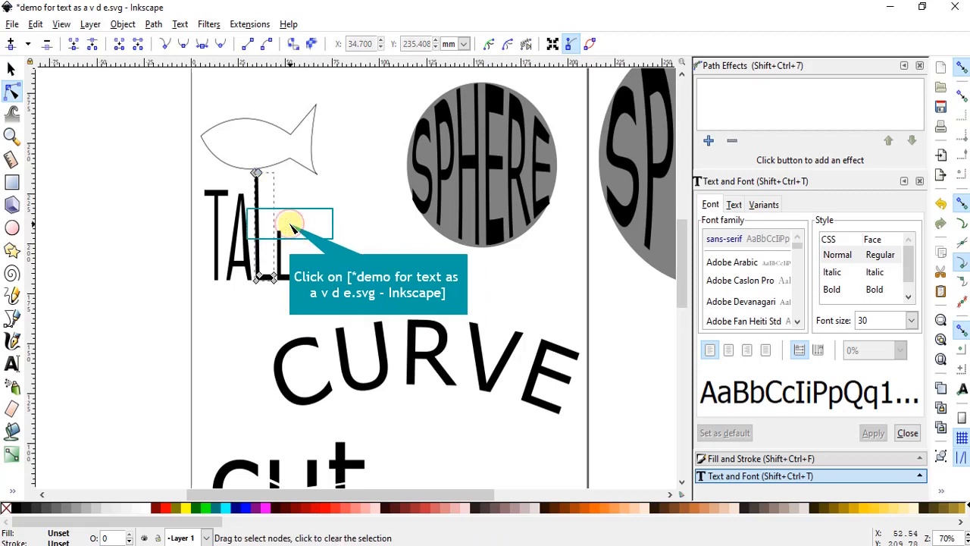
Stretch the second L of TALL by raising the top nodes of its stem to a Y of about 251 mm.
left_click(289, 225)
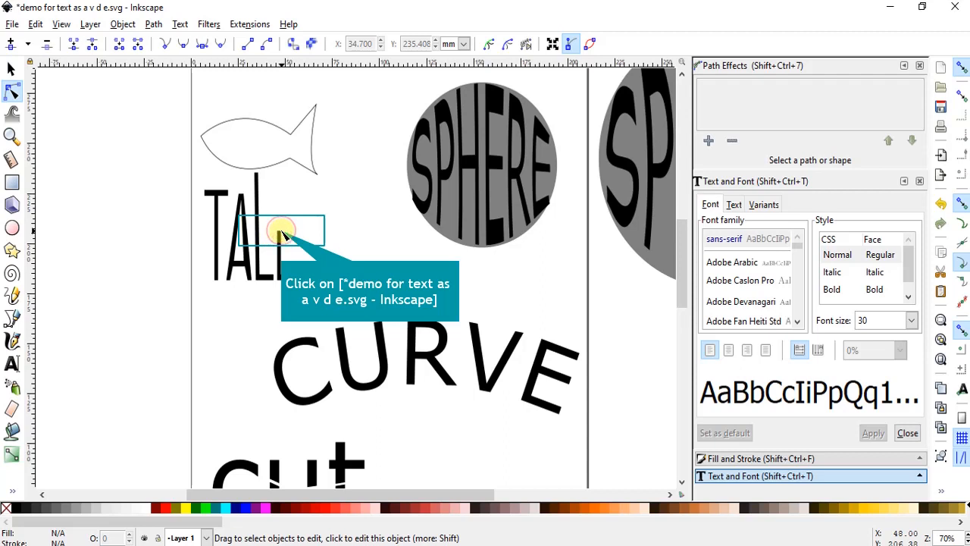
left_click(280, 233)
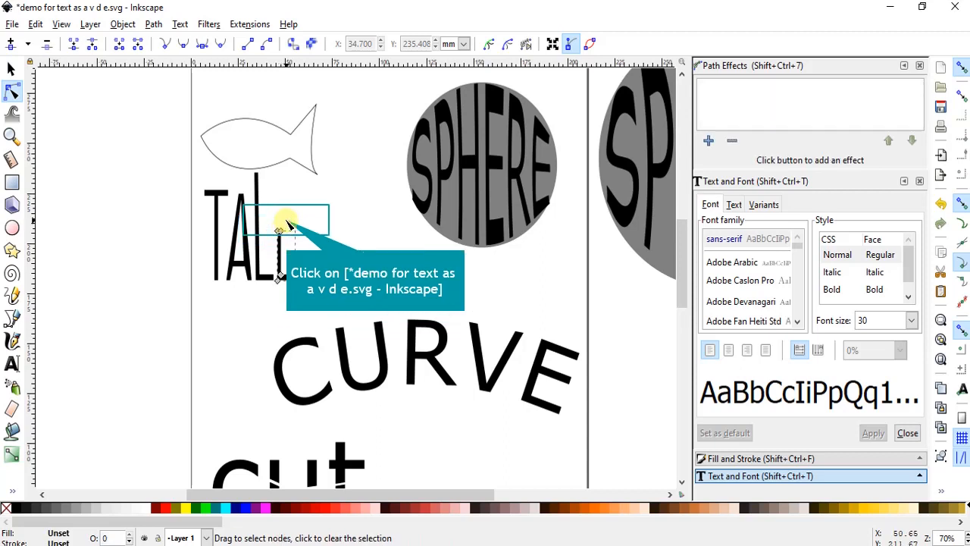
left_click(279, 230)
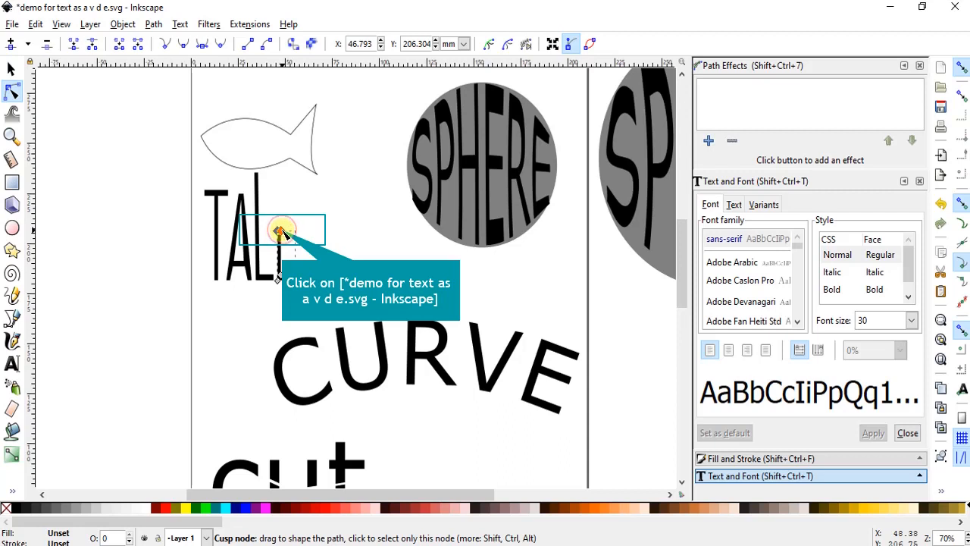
left_click_drag(279, 231, 279, 144)
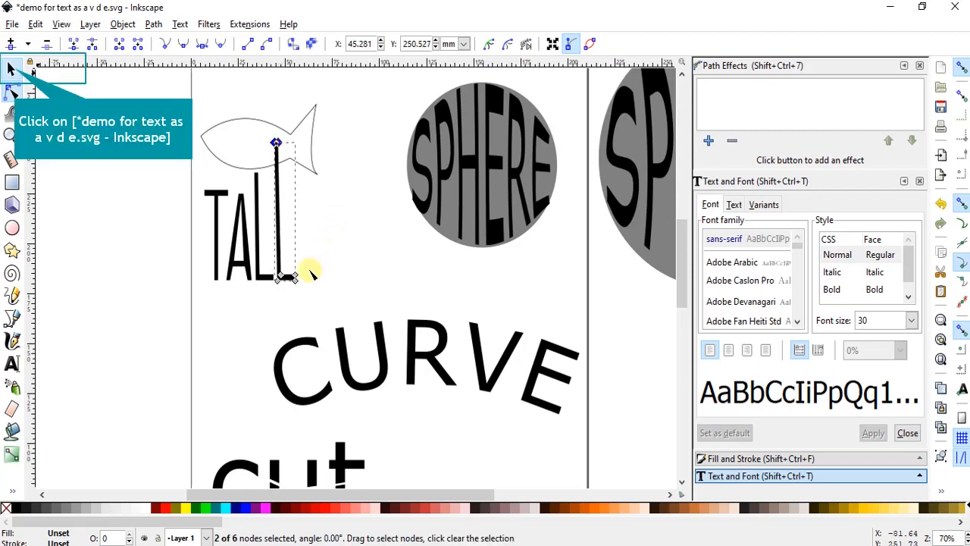
End node editing with nothing selected, and review the finished TALL, SPHERE, CURVE, cut and fish designs across the page.
left_click(12, 70)
left_click(134, 206)
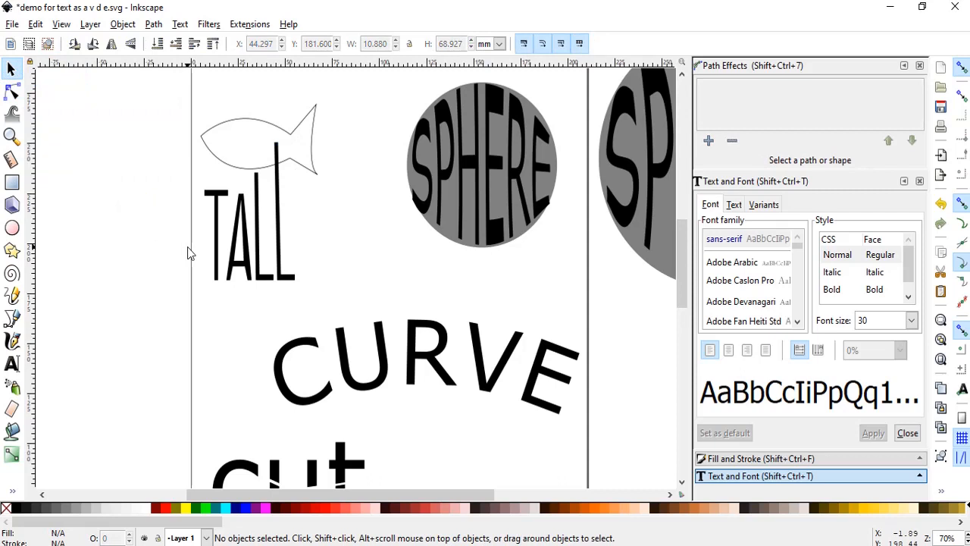
scroll(432, 324, "down", 2)
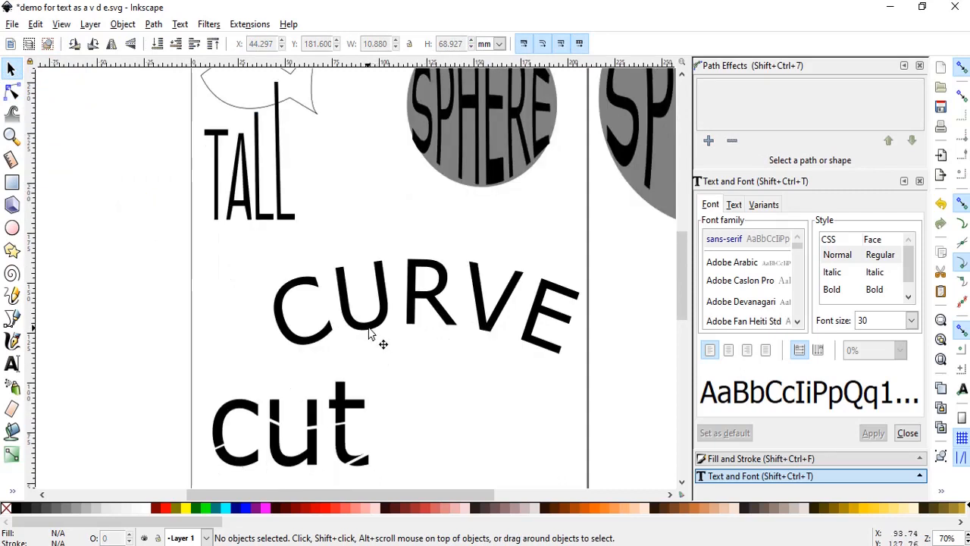
scroll(252, 349, "up", 2)
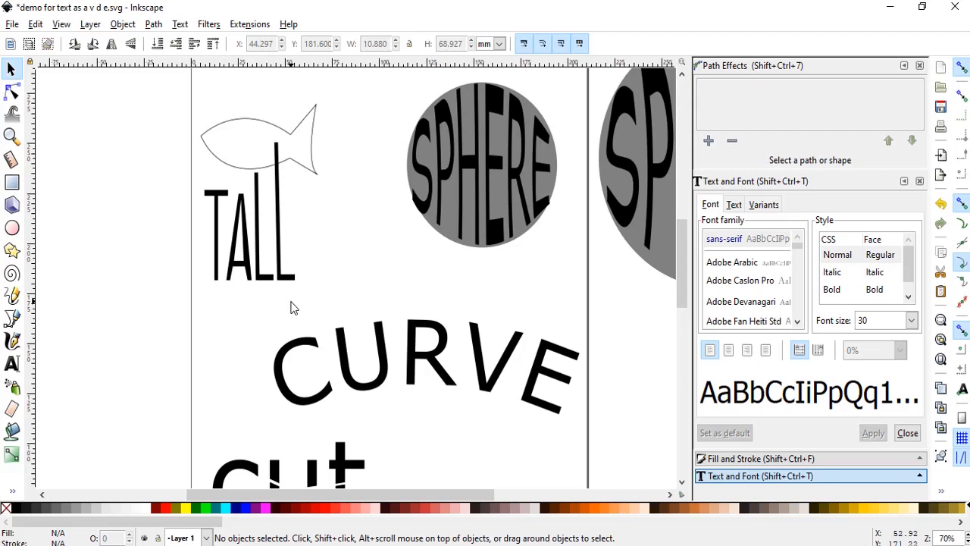
scroll(362, 340, "down", 3)
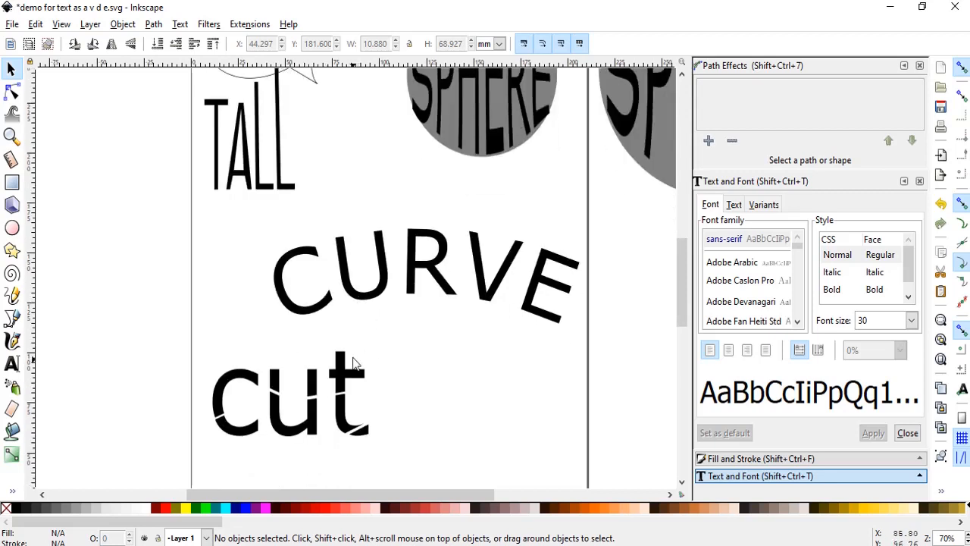
scroll(290, 443, "up", 4)
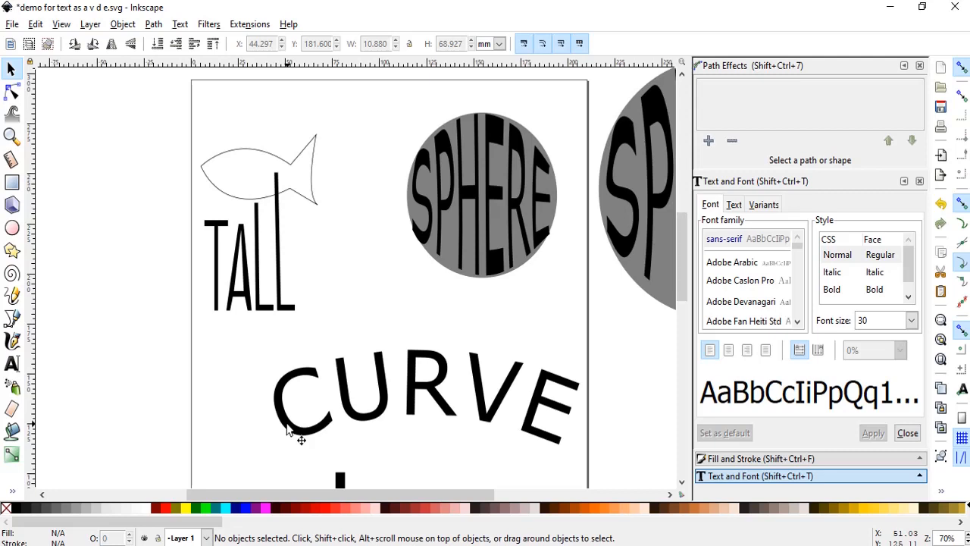
key("ctrl")
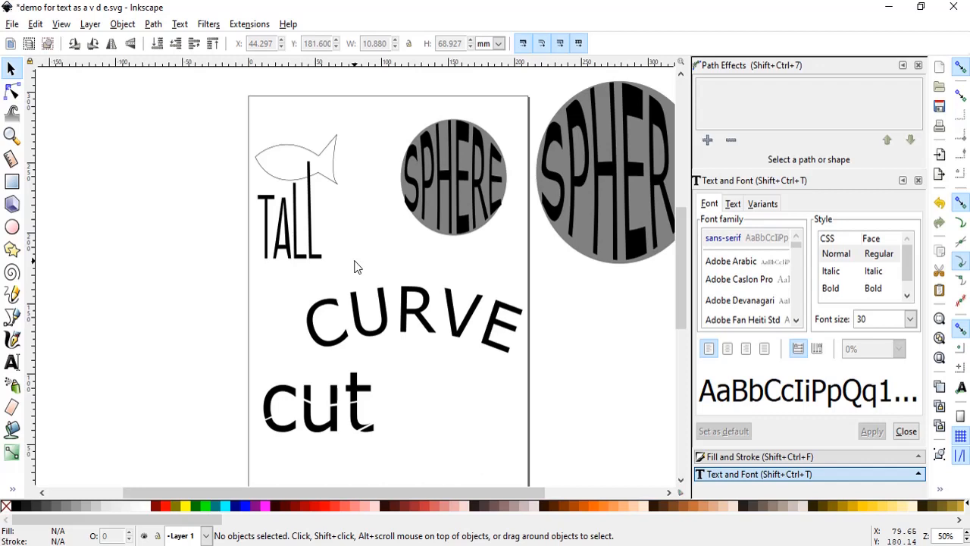
key("ctrl")
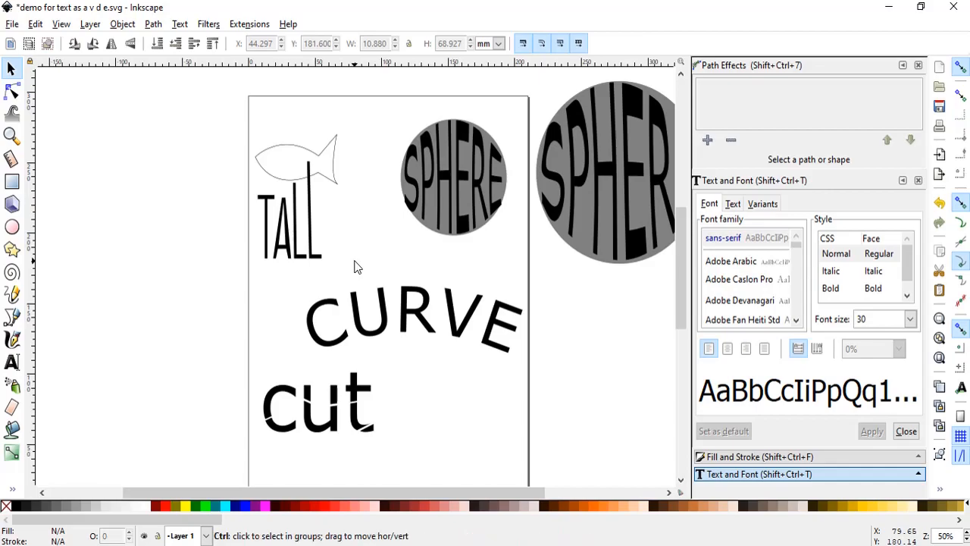